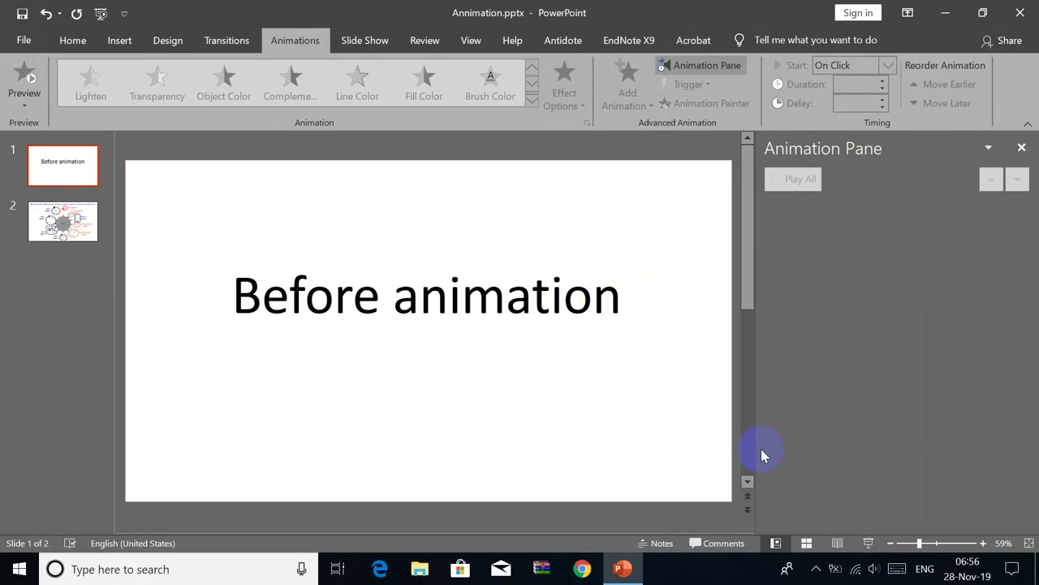
Run the slide show from the first slide and advance to the enzyme classification diagram.
{"action": "left_click", "coordinate": [867, 544]}
{"action": "left_click", "coordinate": [863, 504]}
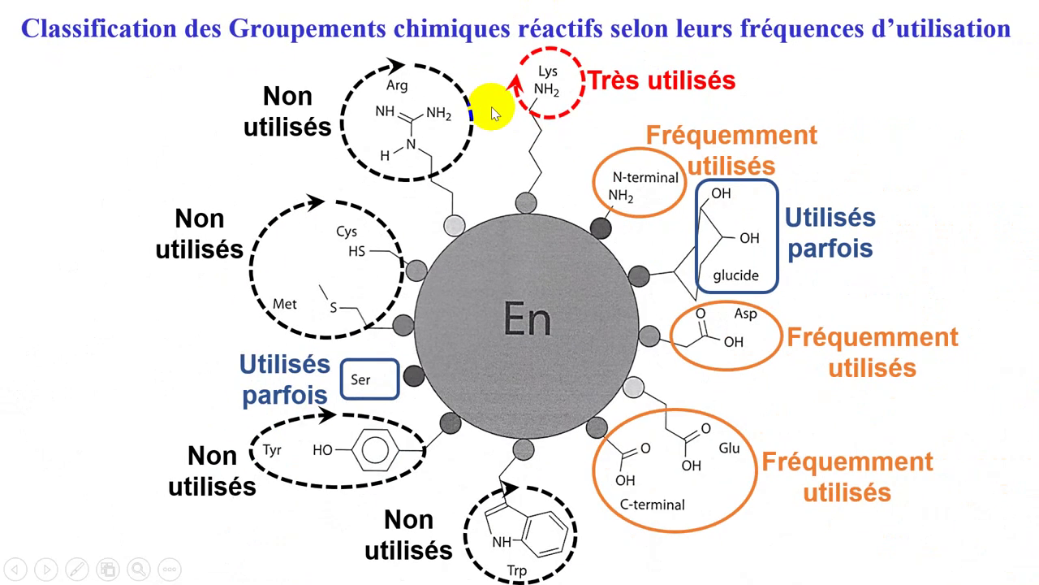
Give the slide 2 title a Wipe entrance animation that enters From Left.
{"action": "key", "text": "Escape"}
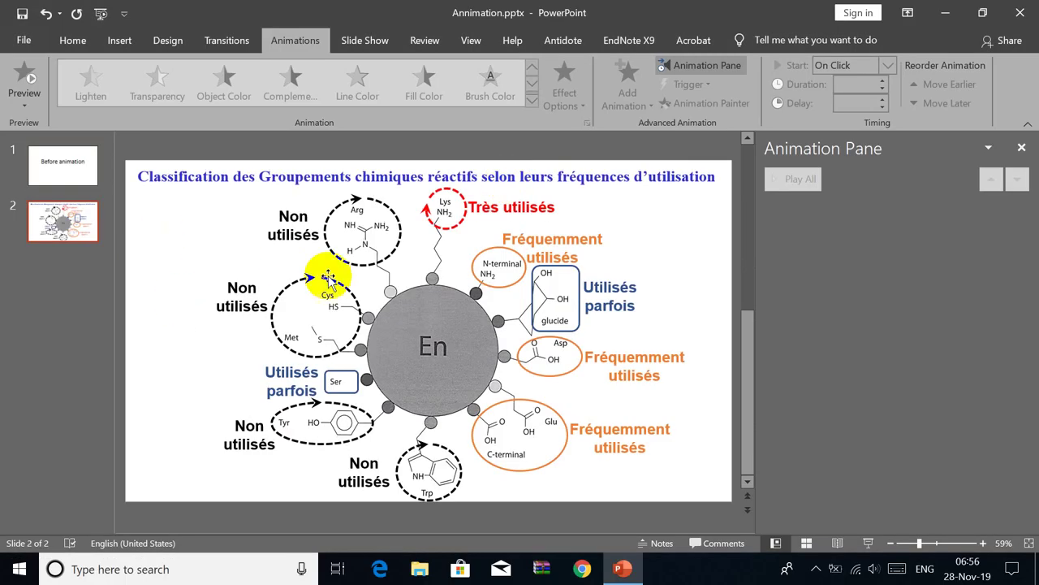
{"action": "left_click", "coordinate": [490, 186]}
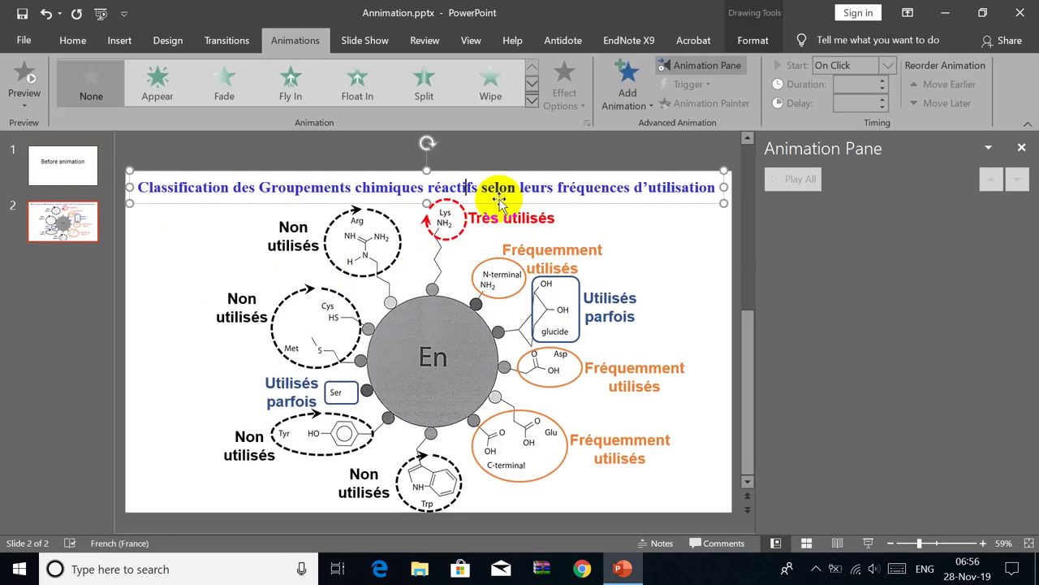
{"action": "left_click", "coordinate": [635, 85]}
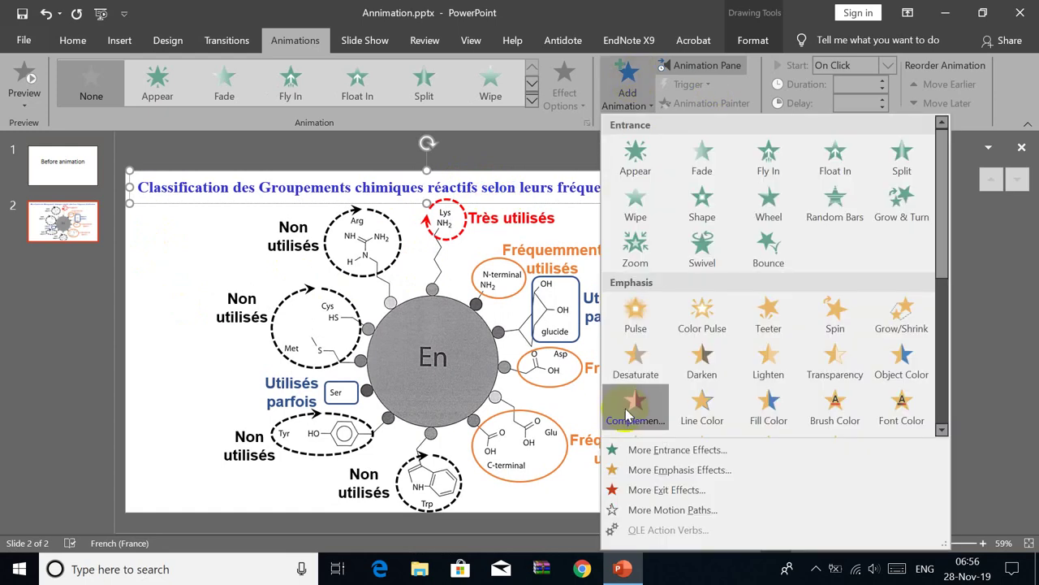
{"action": "left_click", "coordinate": [670, 455]}
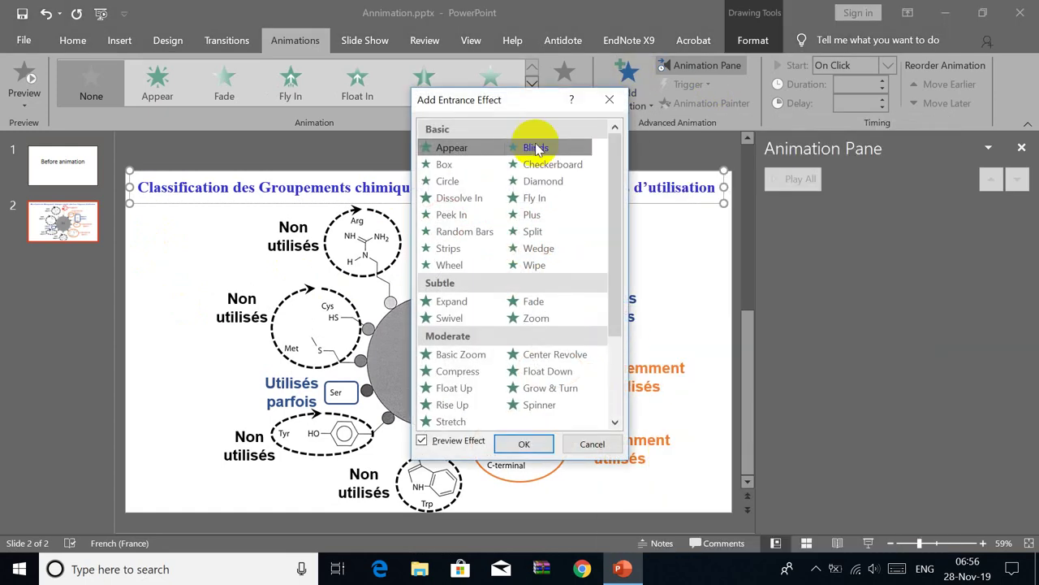
{"action": "left_click_drag", "start_coordinate": [532, 108], "coordinate": [874, 114]}
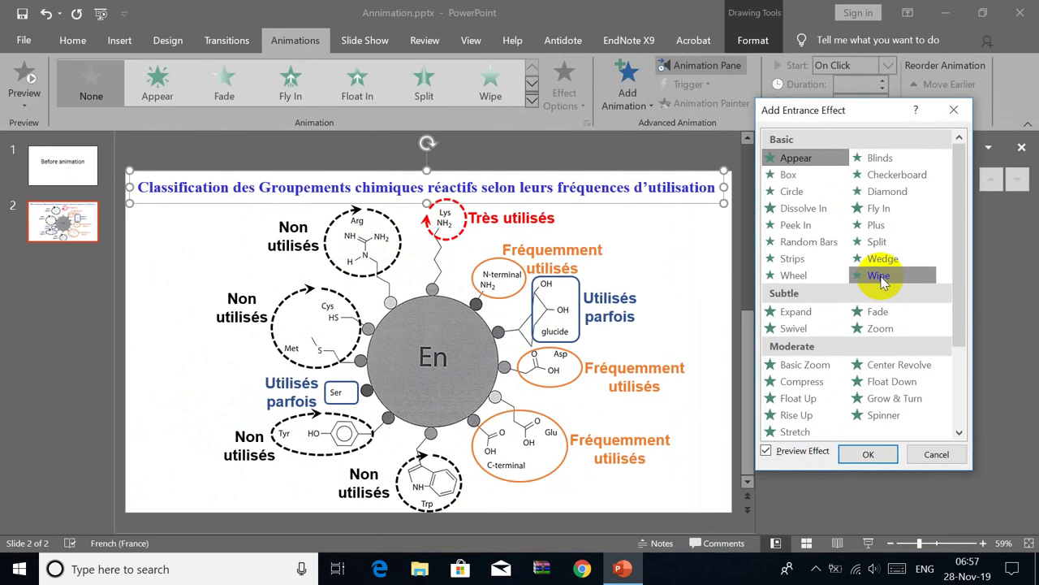
{"action": "left_click", "coordinate": [879, 277]}
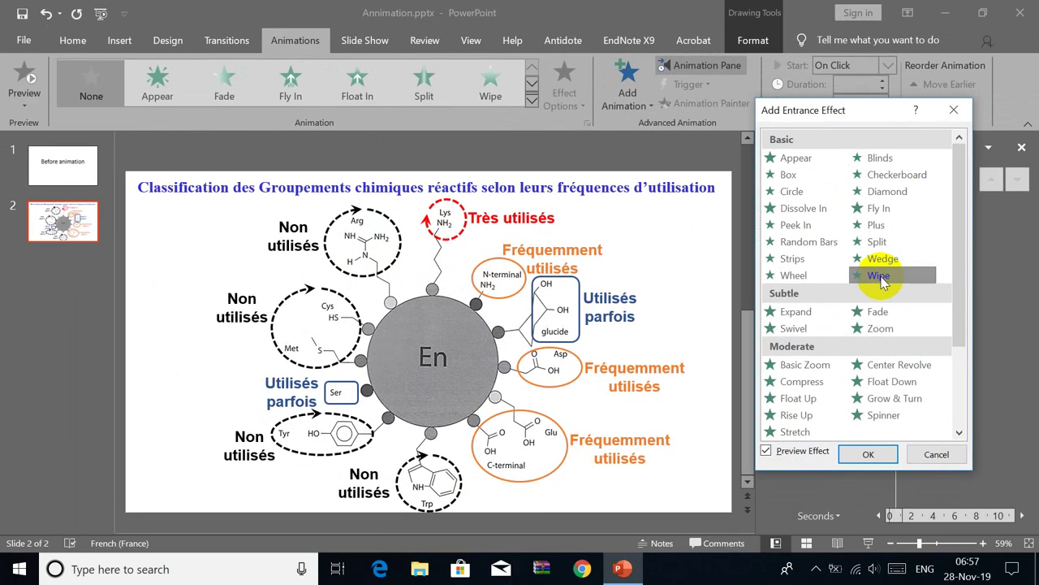
{"action": "left_click", "coordinate": [866, 454]}
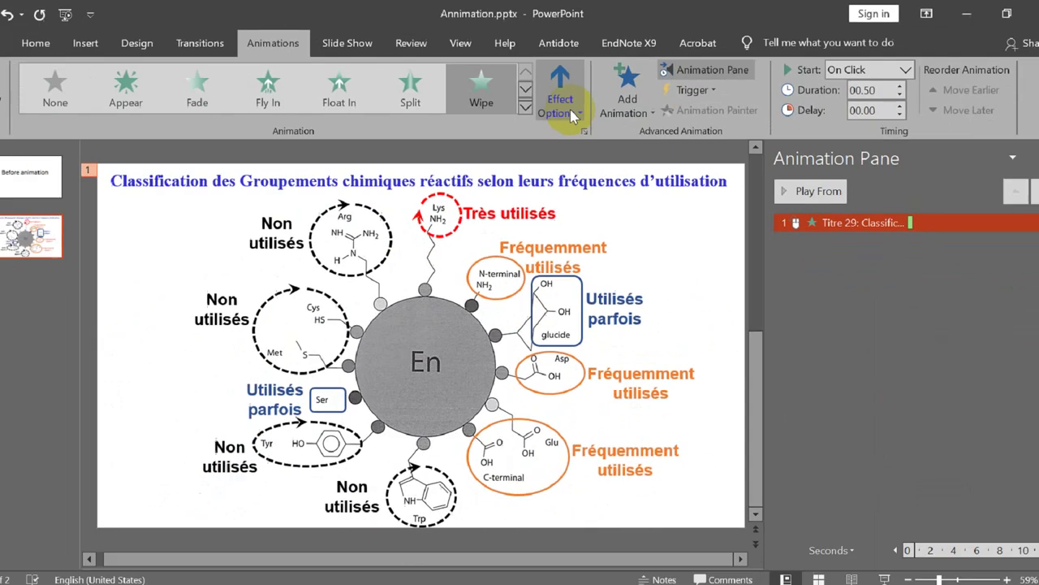
{"action": "left_click", "coordinate": [577, 106]}
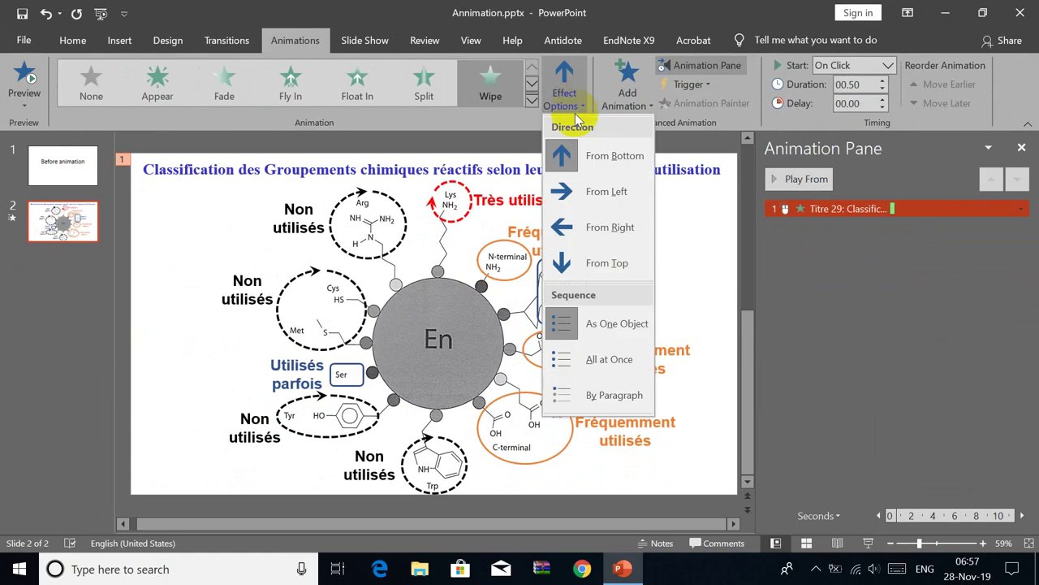
{"action": "left_click", "coordinate": [611, 191]}
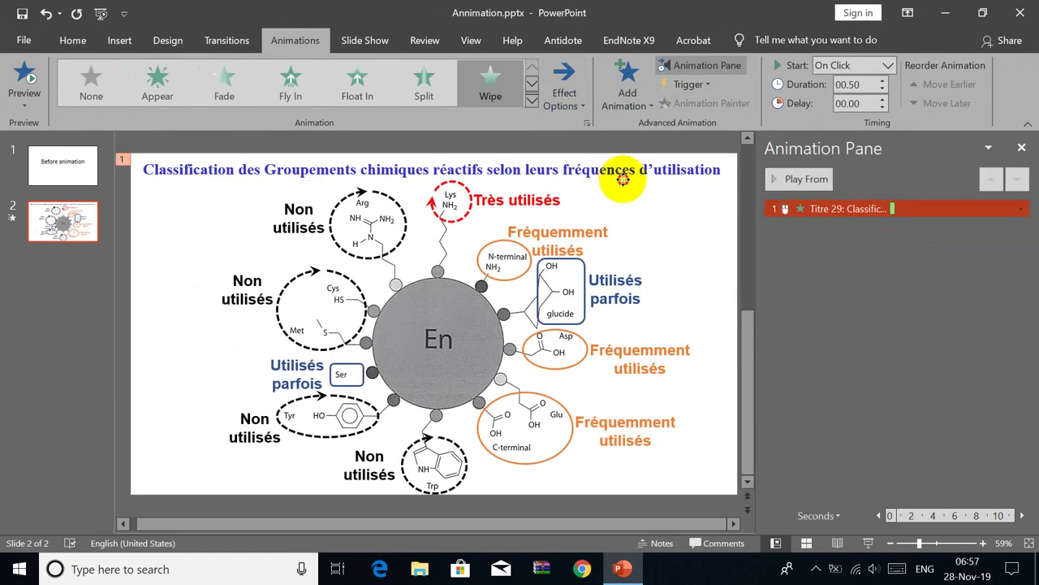
{"action": "left_click", "coordinate": [623, 178]}
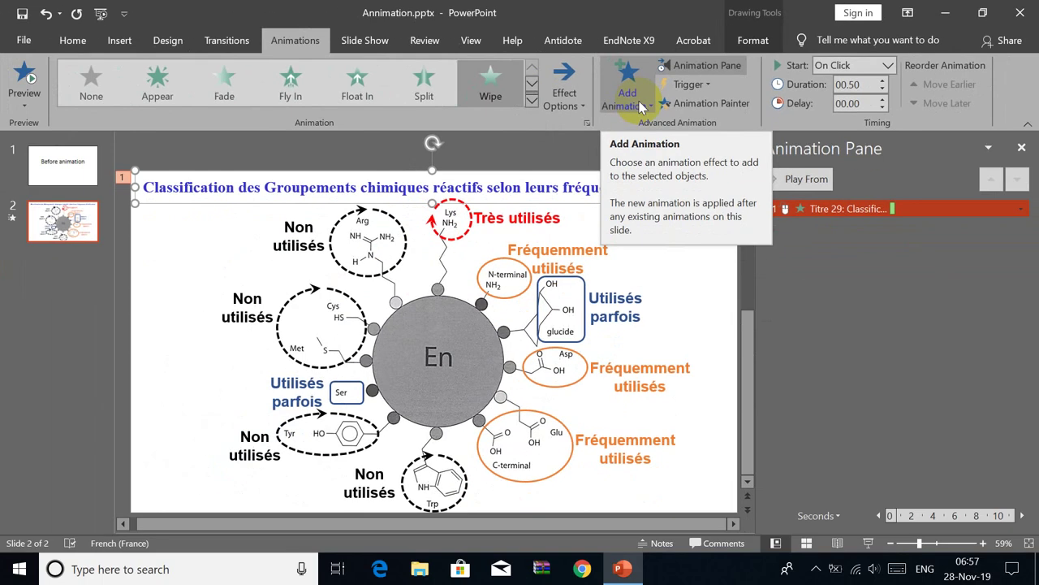
Add a Complementary Color emphasis effect to the slide title.
{"action": "left_click", "coordinate": [641, 108]}
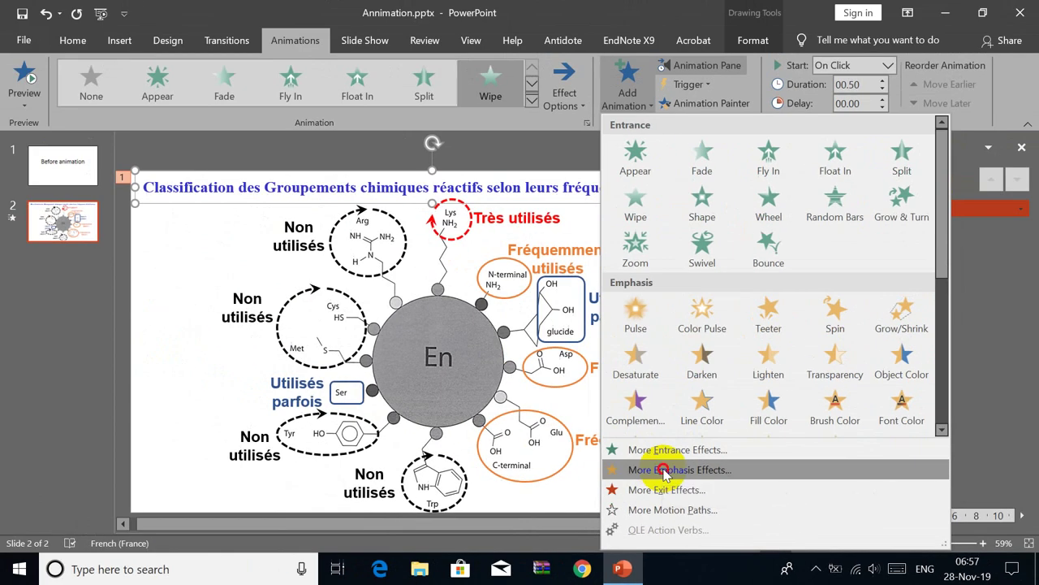
{"action": "left_click", "coordinate": [665, 471]}
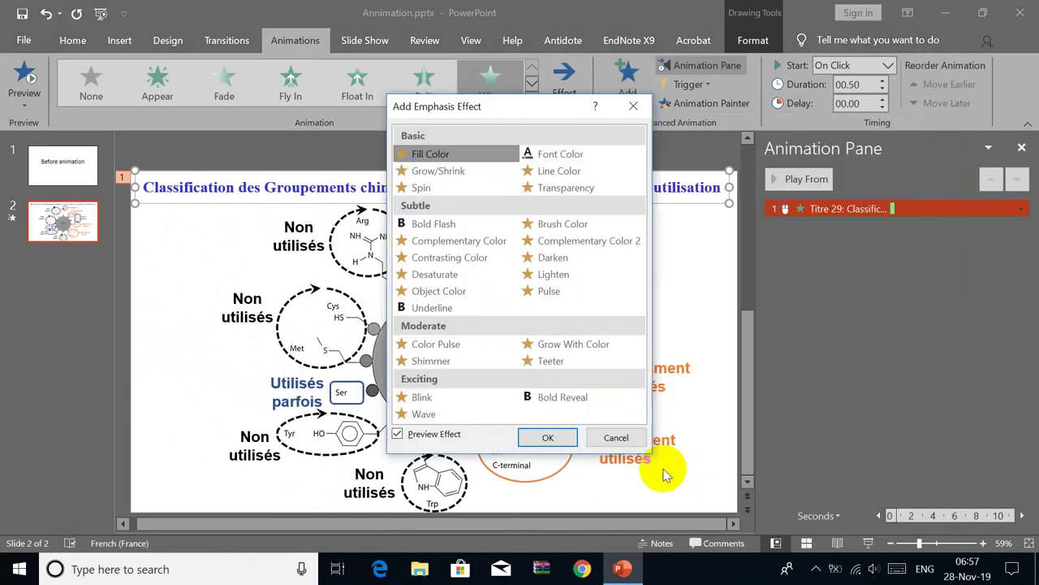
{"action": "mouse_move", "coordinate": [515, 106]}
{"action": "left_mouse_down"}
{"action": "mouse_move", "coordinate": [892, 214]}
{"action": "mouse_move", "coordinate": [893, 145]}
{"action": "left_mouse_up"}
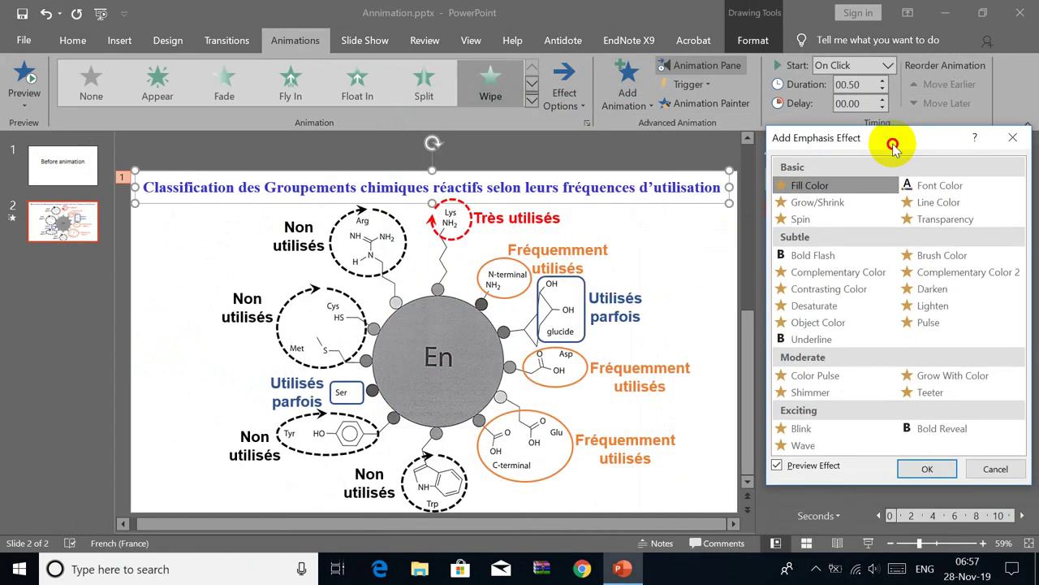
{"action": "left_click", "coordinate": [828, 276]}
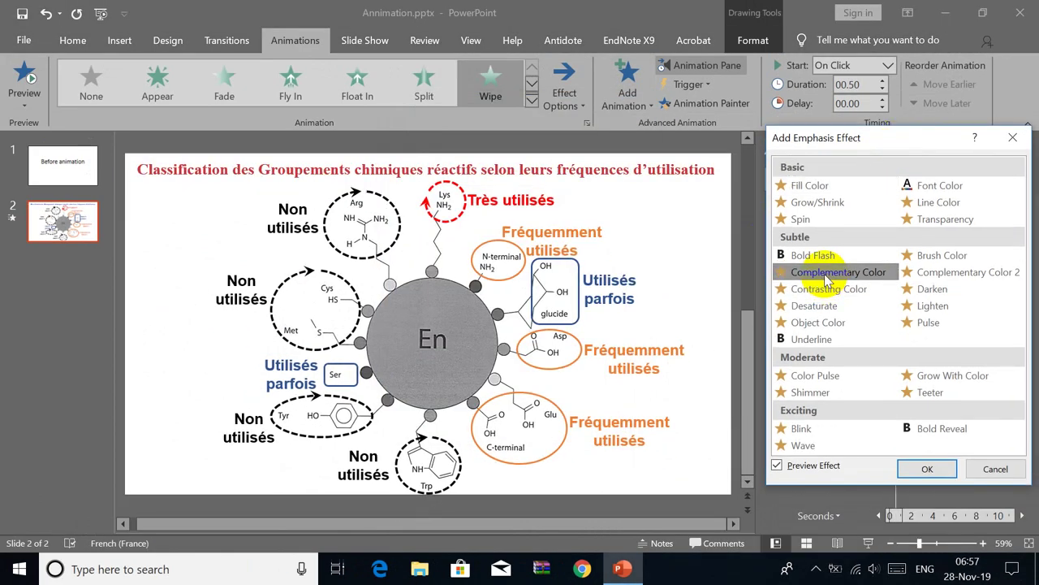
{"action": "left_click", "coordinate": [930, 469]}
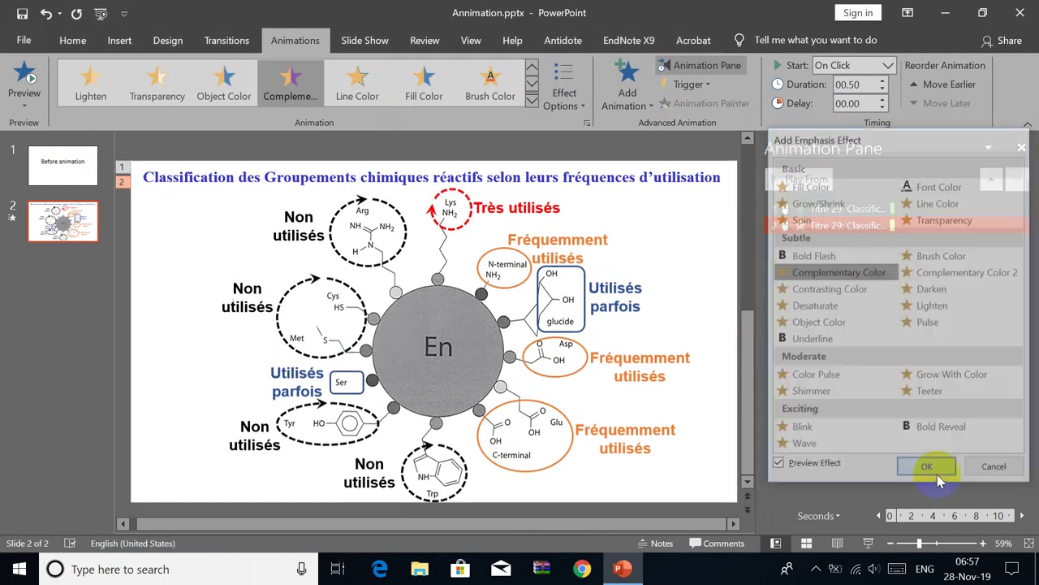
Set the Complementary Color emphasis to Start After Previous and preview the slide show.
{"action": "left_click", "coordinate": [857, 209]}
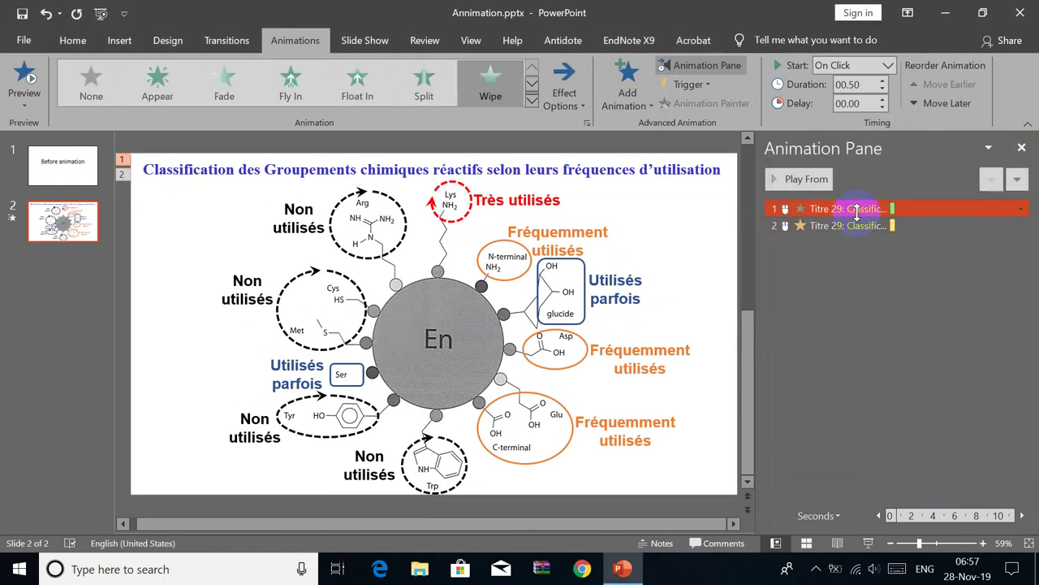
{"action": "left_click", "coordinate": [857, 225]}
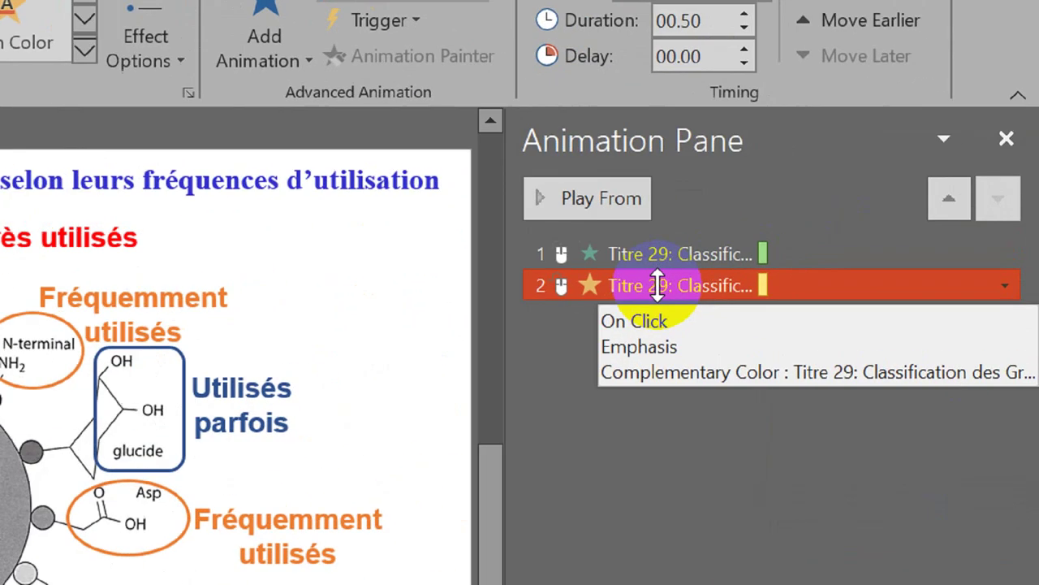
{"action": "right_click", "coordinate": [658, 284]}
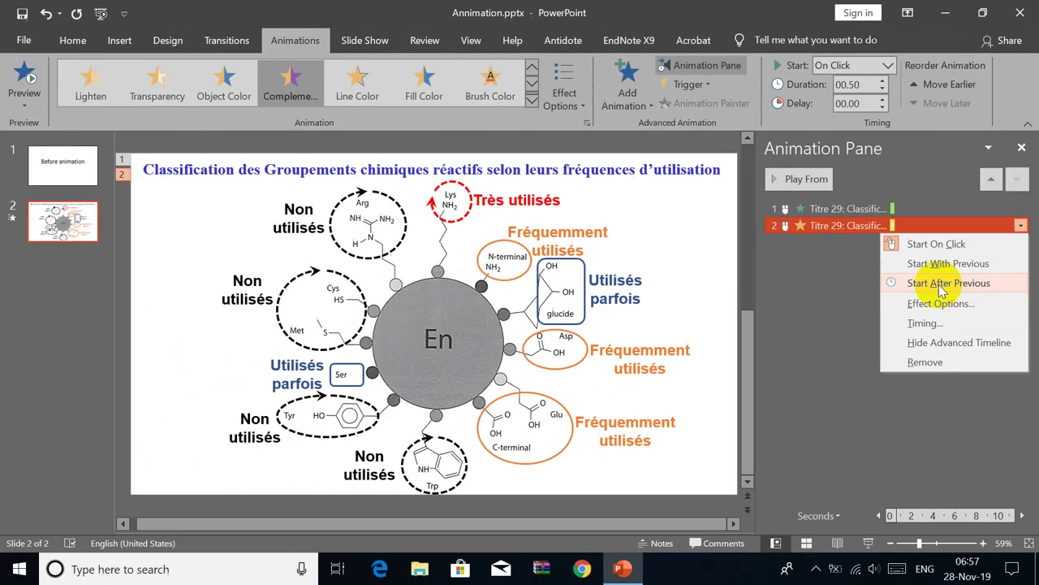
{"action": "left_click", "coordinate": [847, 408]}
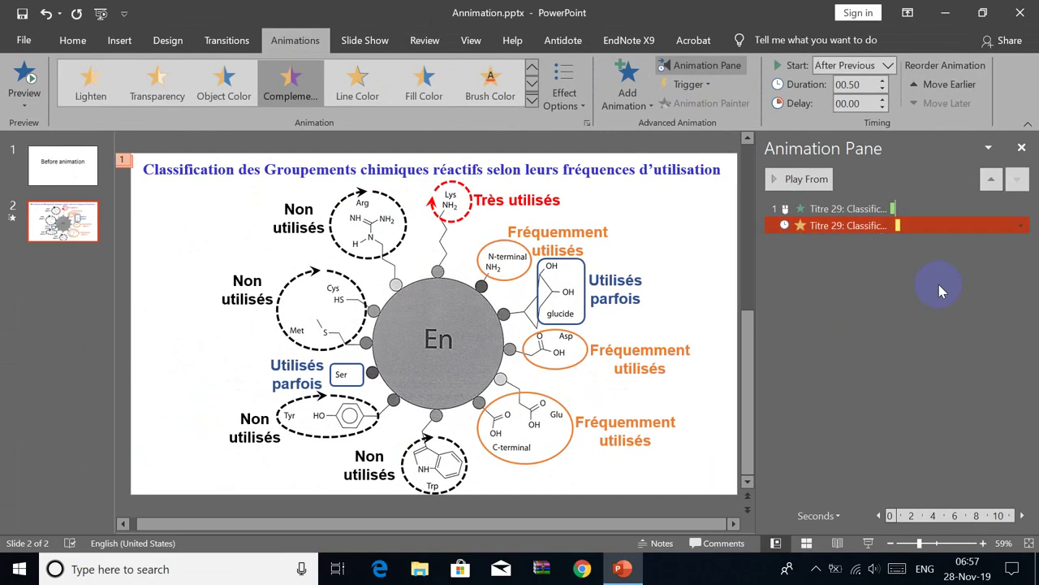
{"action": "left_click", "coordinate": [849, 209], "text": "shift"}
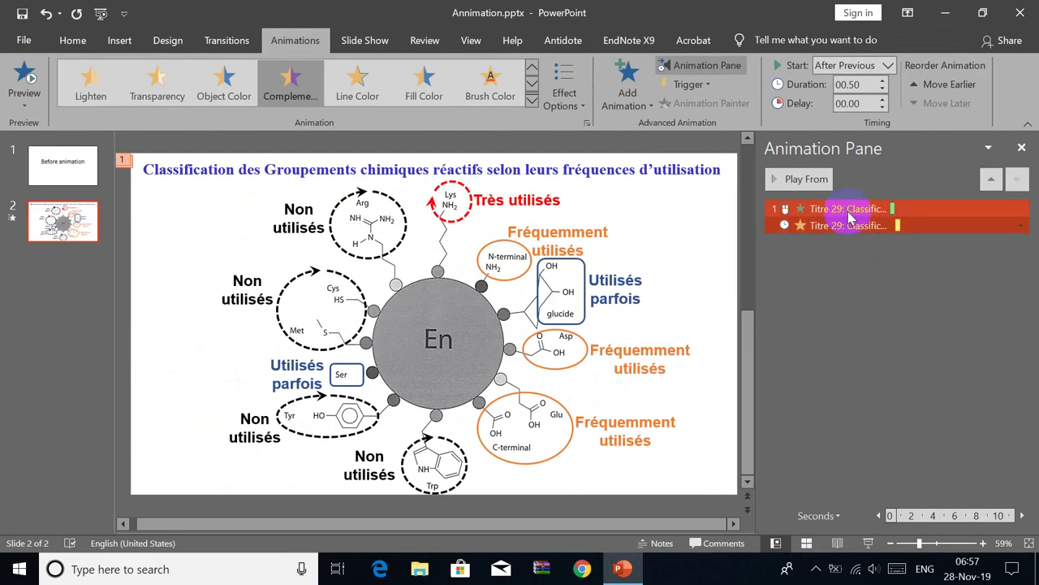
{"action": "left_click", "coordinate": [869, 544]}
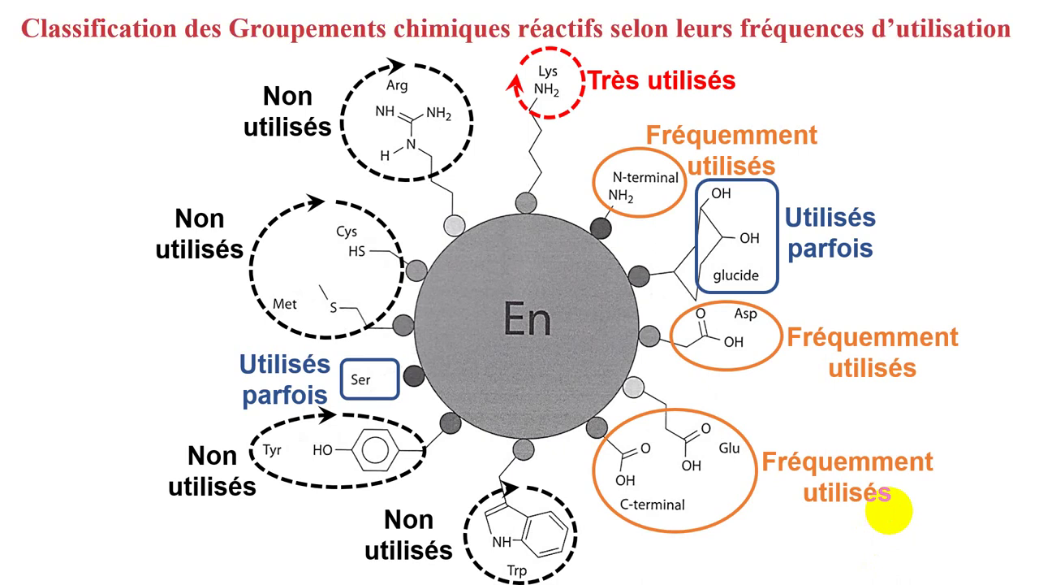
{"action": "key", "text": "Escape"}
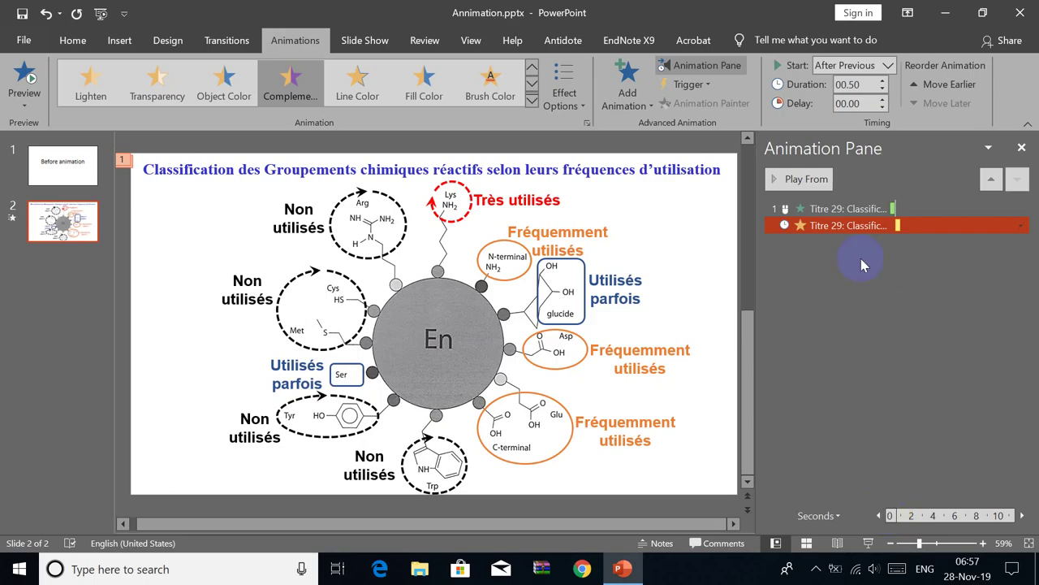
{"action": "left_click", "coordinate": [863, 228]}
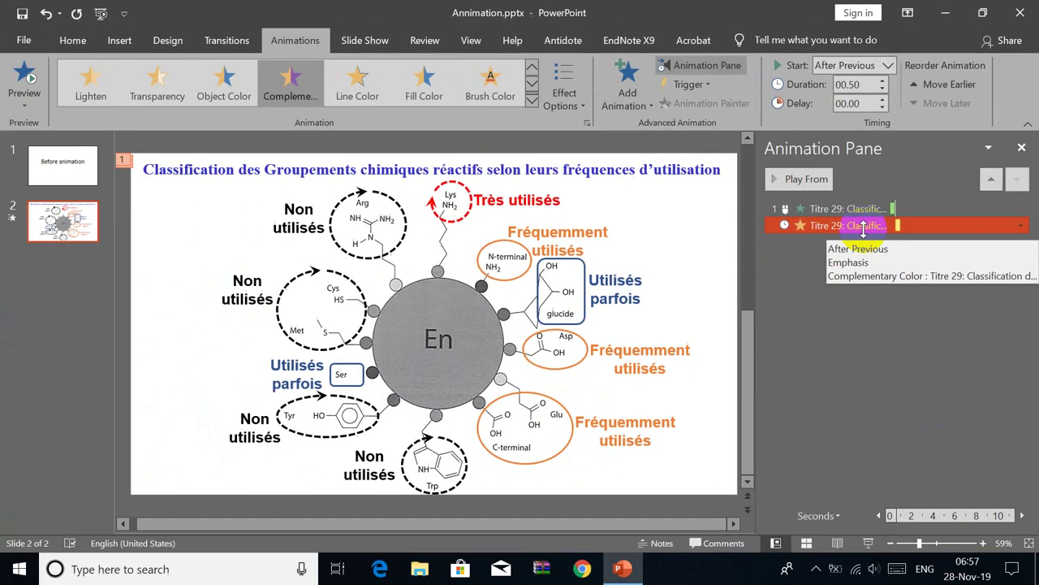
Make the title's Complementary Color emphasis repeat Until End of Slide, then preview the show.
{"action": "right_click", "coordinate": [863, 227]}
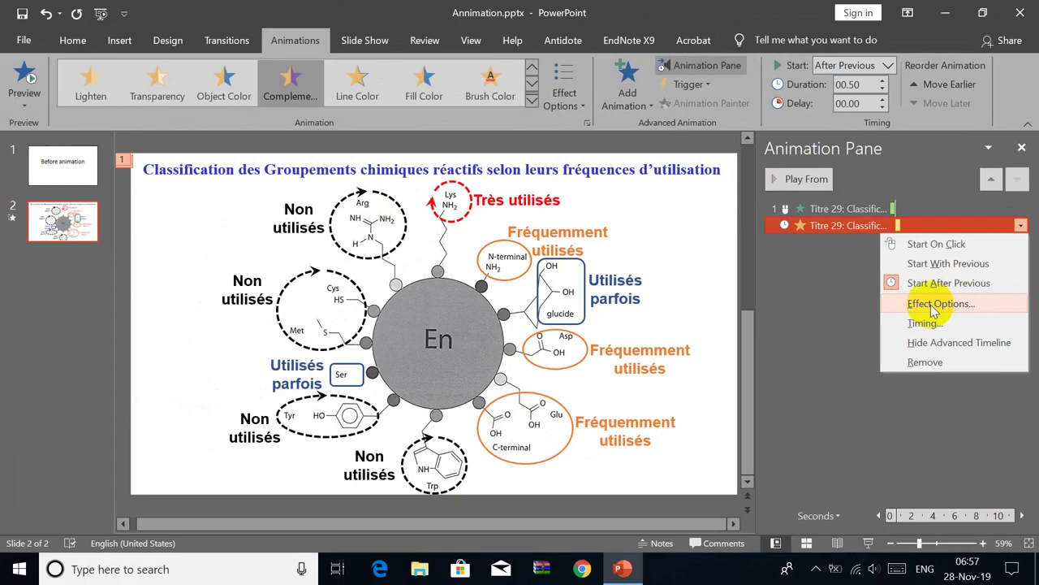
{"action": "left_click", "coordinate": [933, 305]}
{"action": "left_click_drag", "start_coordinate": [673, 162], "coordinate": [873, 146]}
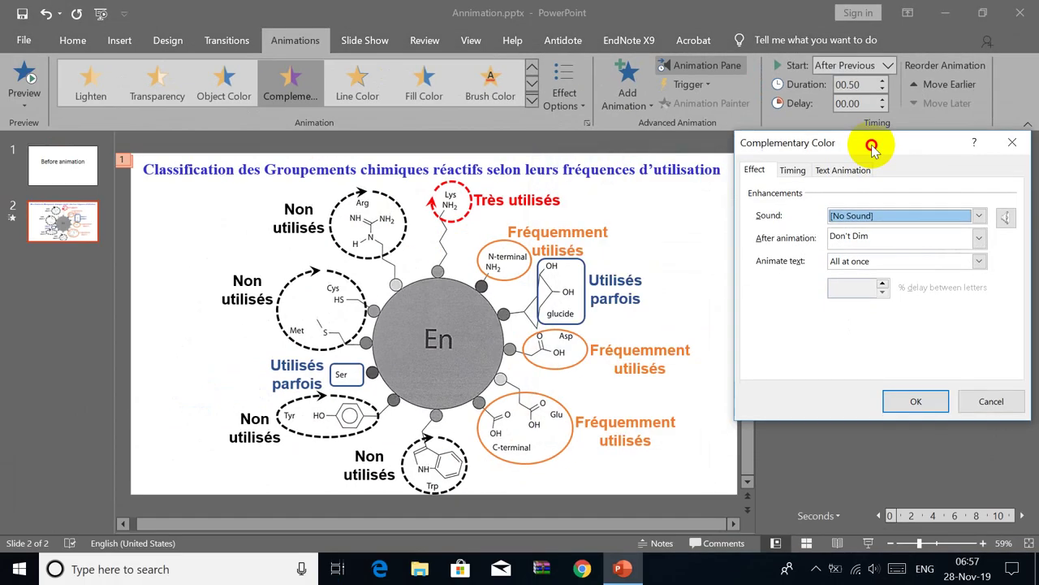
{"action": "left_click", "coordinate": [794, 170]}
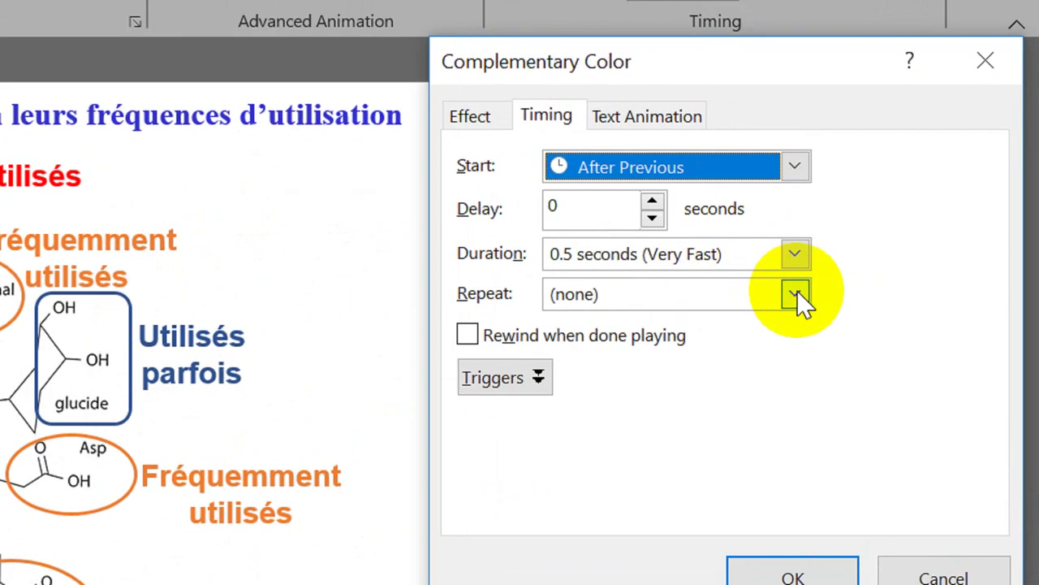
{"action": "left_click", "coordinate": [795, 292]}
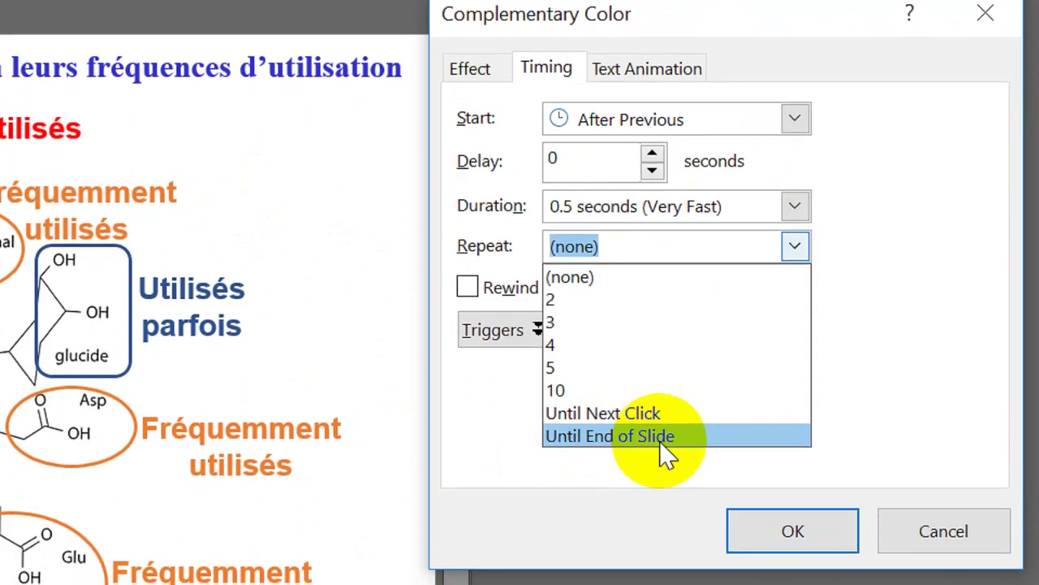
{"action": "left_click", "coordinate": [641, 447]}
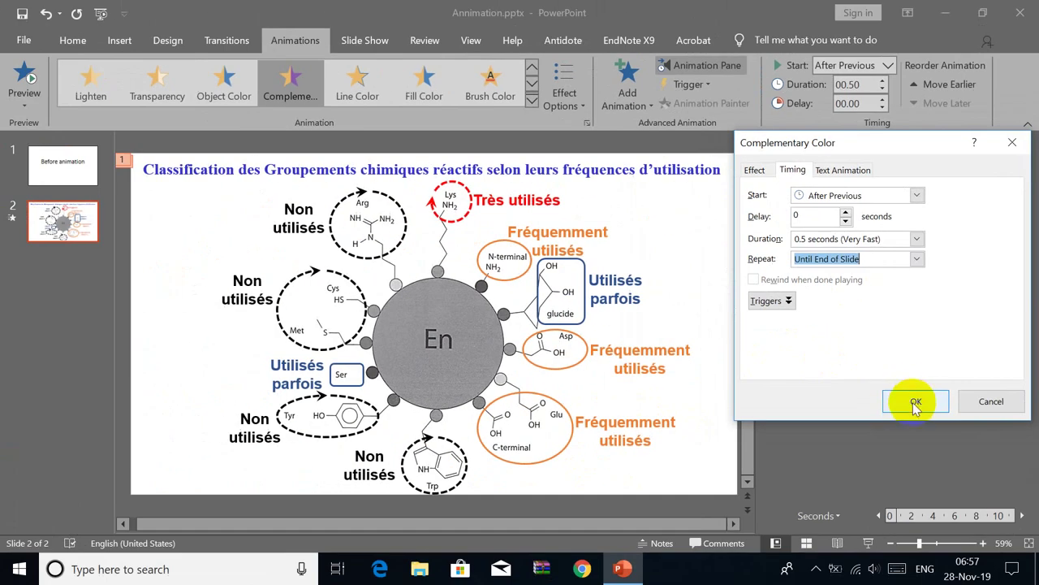
{"action": "left_click", "coordinate": [913, 402]}
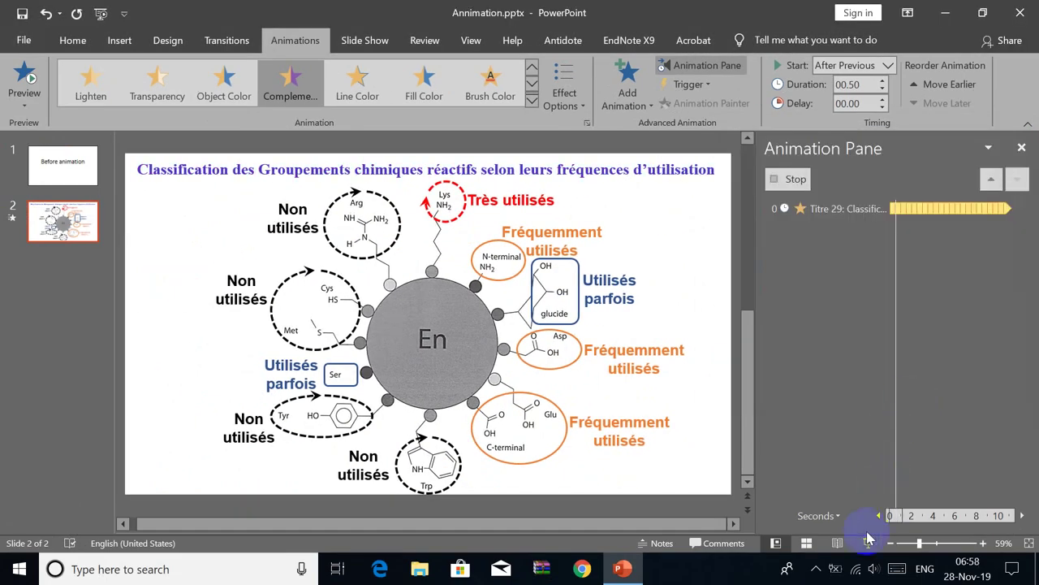
{"action": "left_click", "coordinate": [869, 542]}
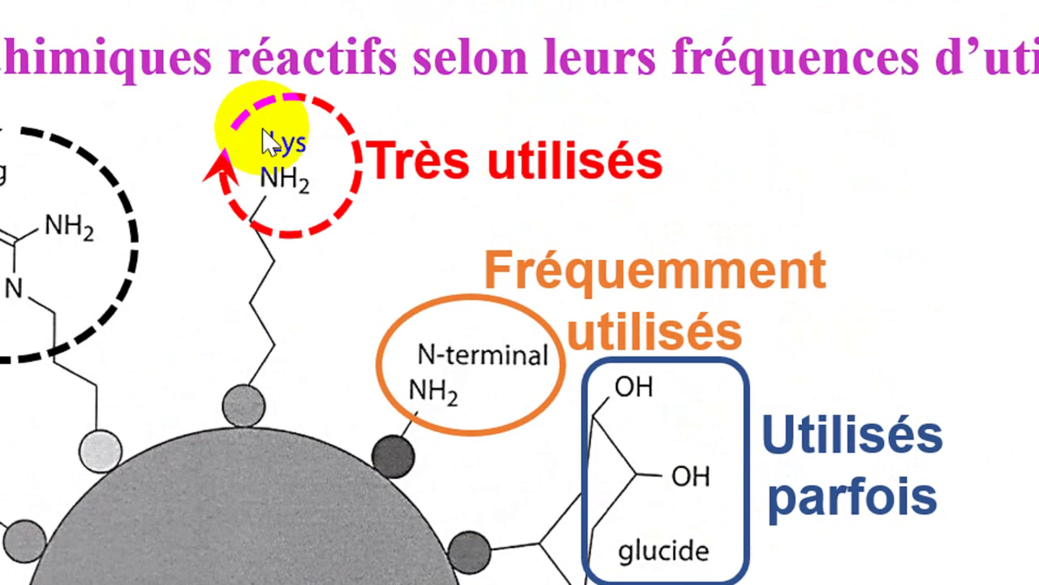
{"action": "key", "text": "Escape"}
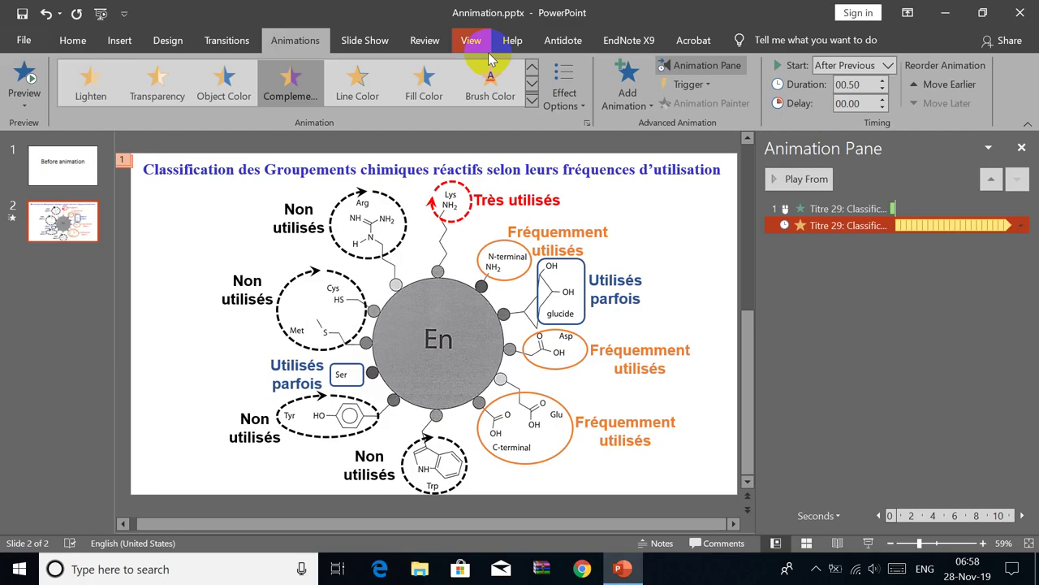
Add a Wipe entrance animation to the dashed red arc around Lys.
{"action": "left_click", "coordinate": [469, 192]}
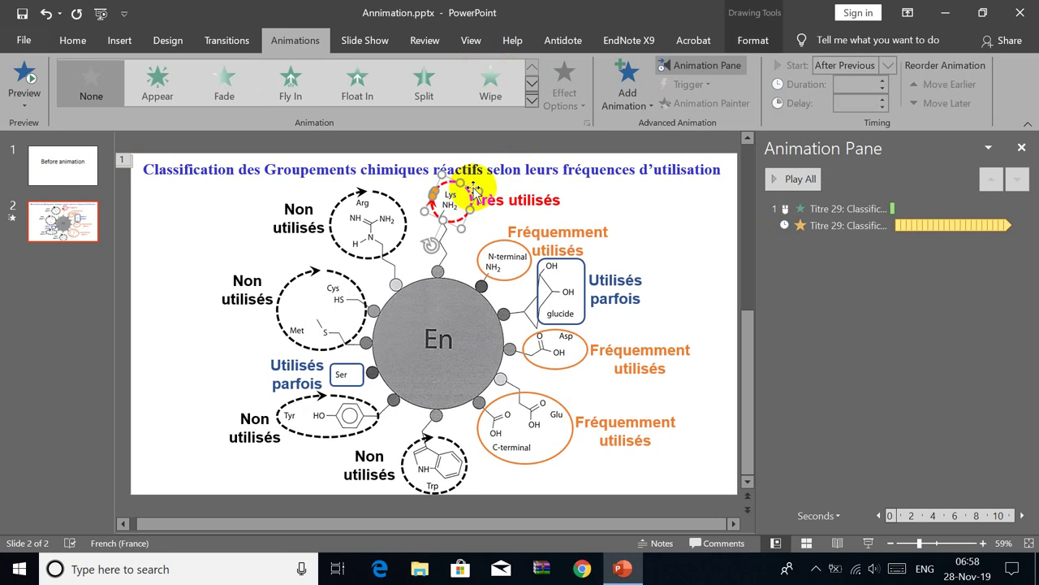
{"action": "left_click", "coordinate": [526, 169]}
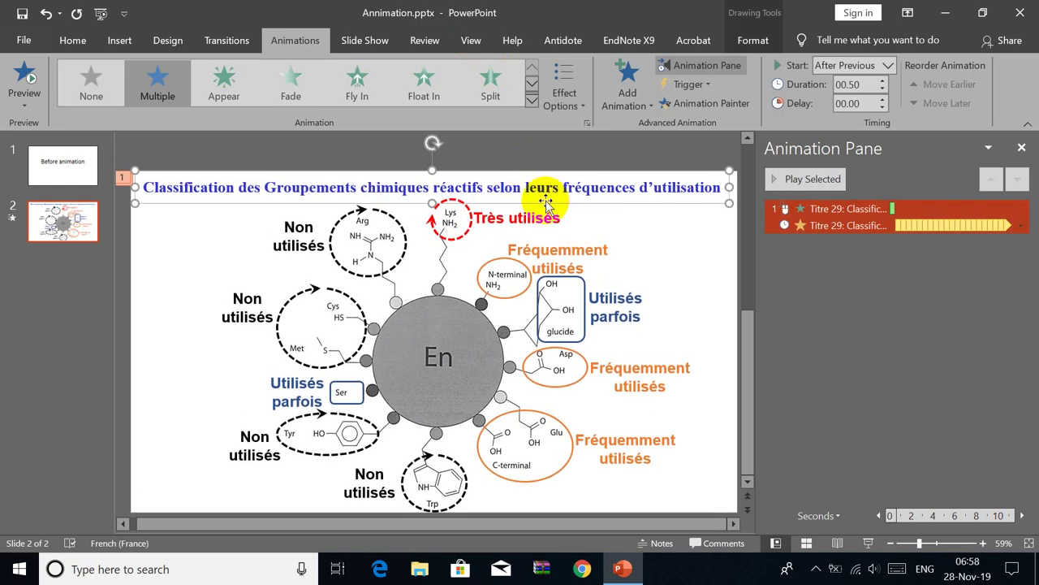
{"action": "left_click", "coordinate": [710, 112]}
{"action": "left_click", "coordinate": [451, 220]}
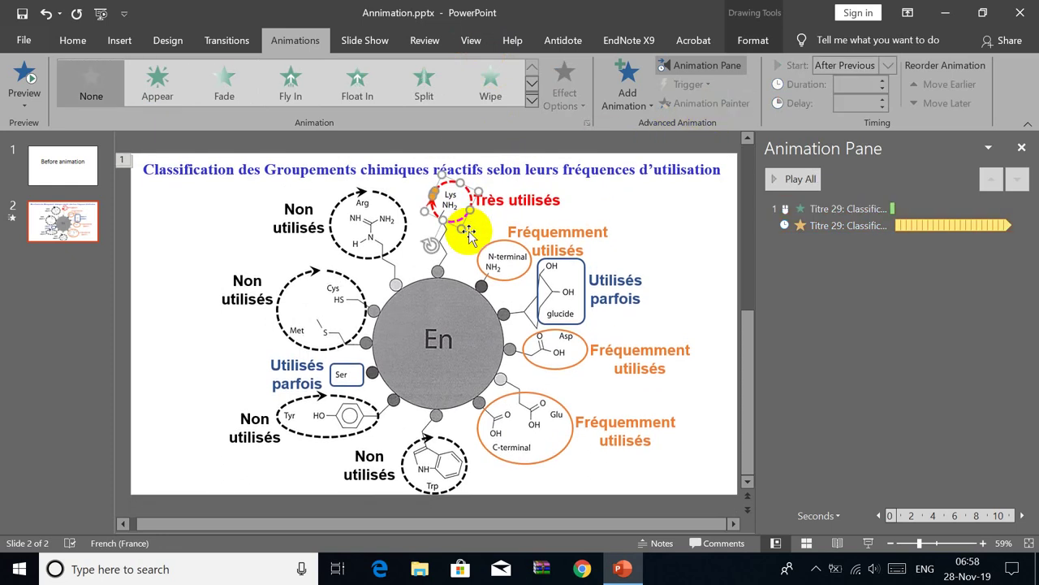
{"action": "left_click", "coordinate": [626, 86]}
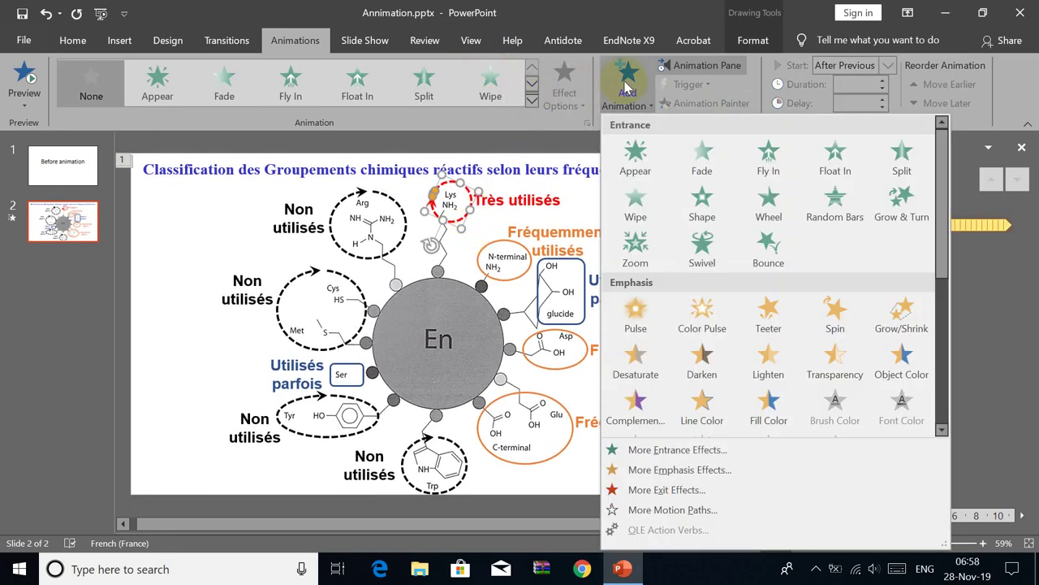
{"action": "left_click", "coordinate": [630, 197]}
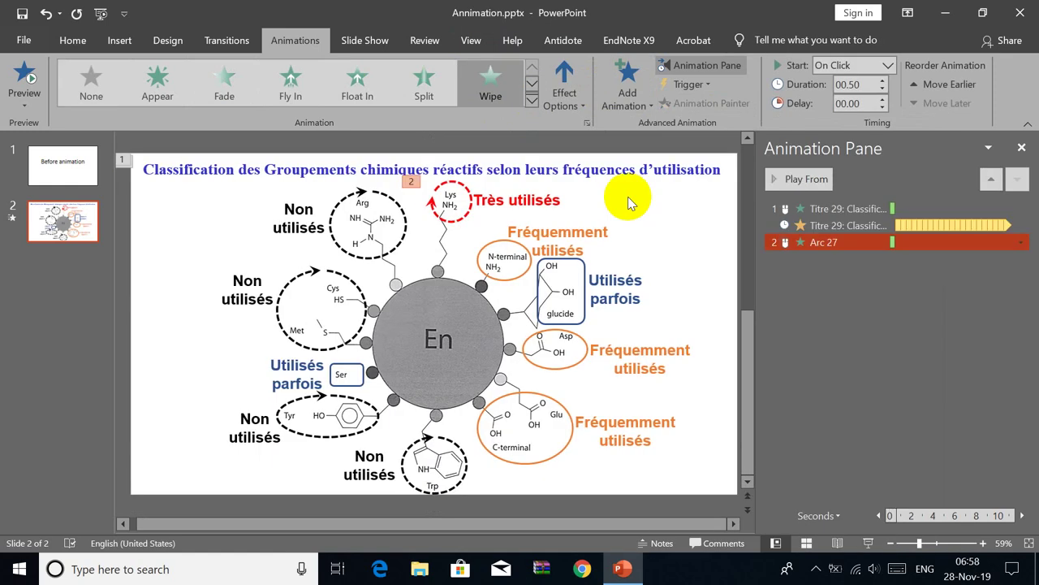
Set the Lys arc's Wipe direction to From Bottom.
{"action": "left_click", "coordinate": [572, 103]}
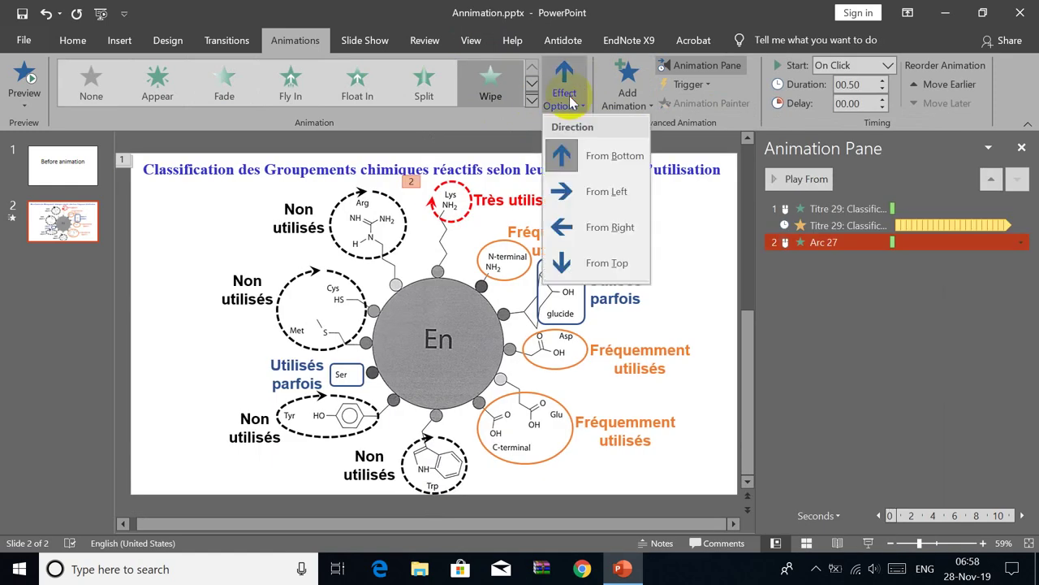
{"action": "left_click", "coordinate": [597, 264]}
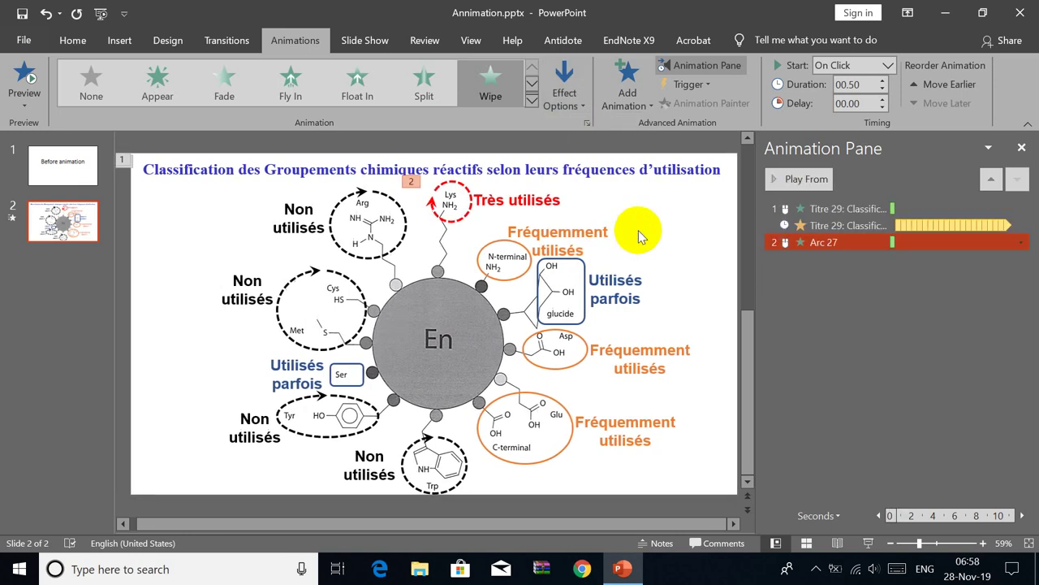
{"action": "left_click", "coordinate": [565, 96]}
{"action": "left_click", "coordinate": [578, 220]}
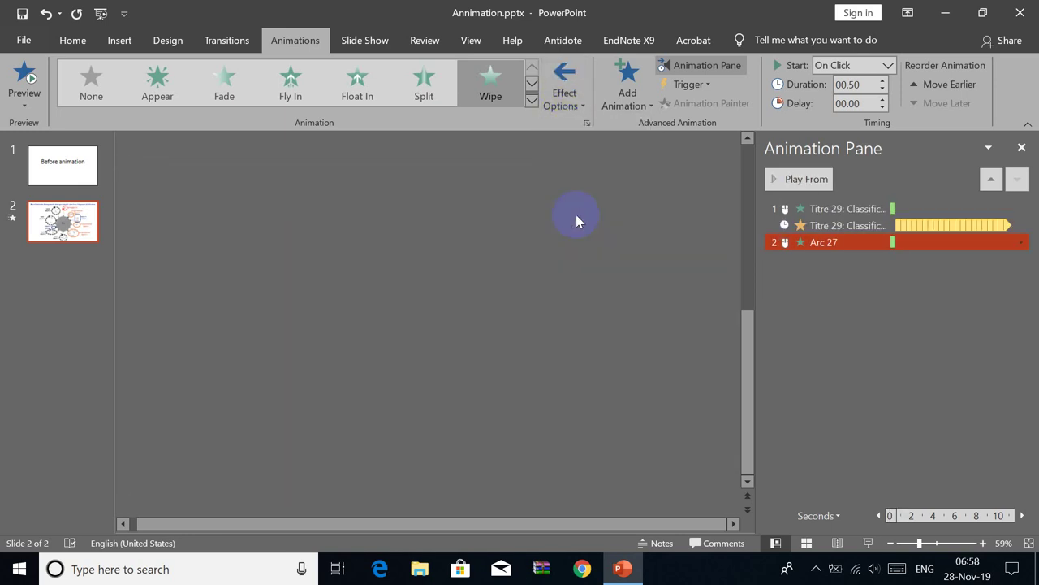
{"action": "left_click", "coordinate": [567, 93]}
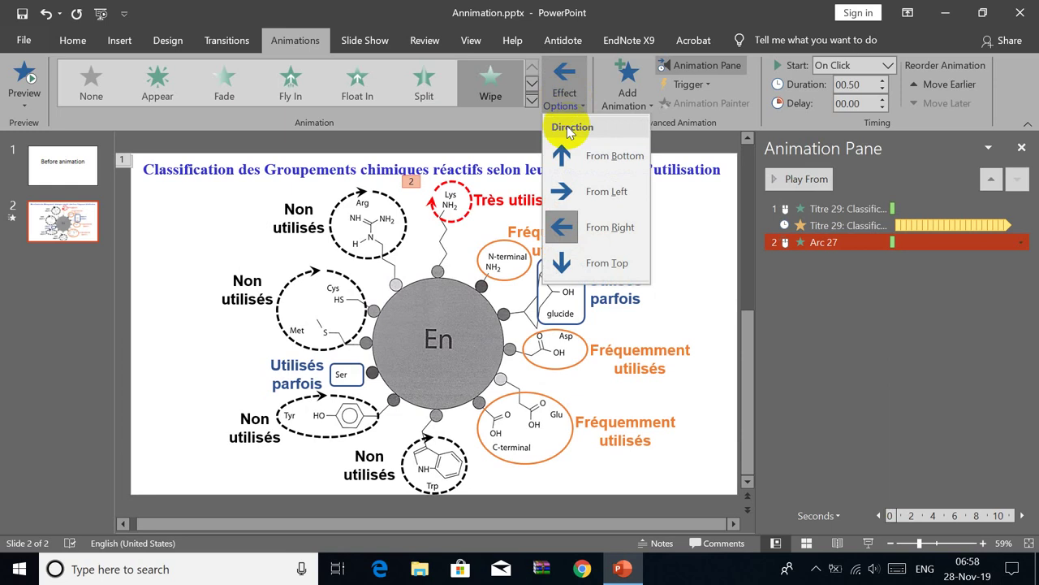
{"action": "left_click", "coordinate": [580, 194]}
{"action": "left_click", "coordinate": [564, 94]}
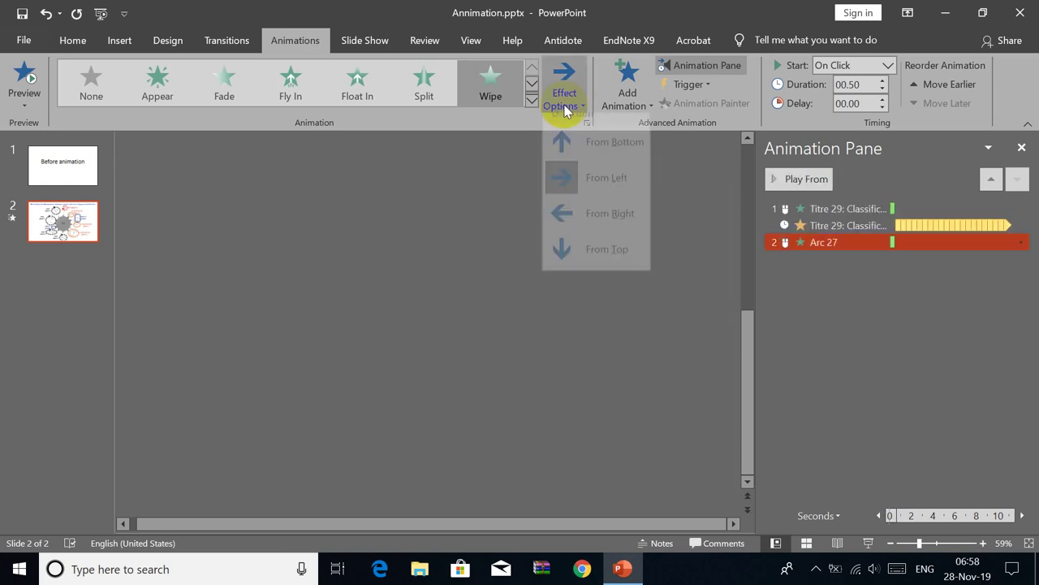
{"action": "left_click", "coordinate": [578, 156]}
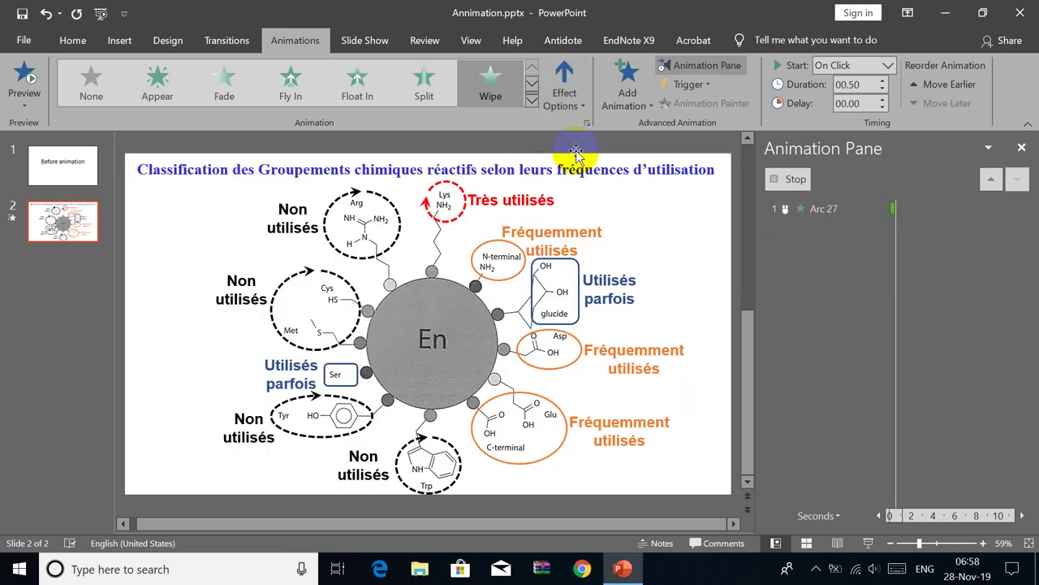
{"action": "left_click", "coordinate": [565, 104]}
{"action": "left_click", "coordinate": [566, 112]}
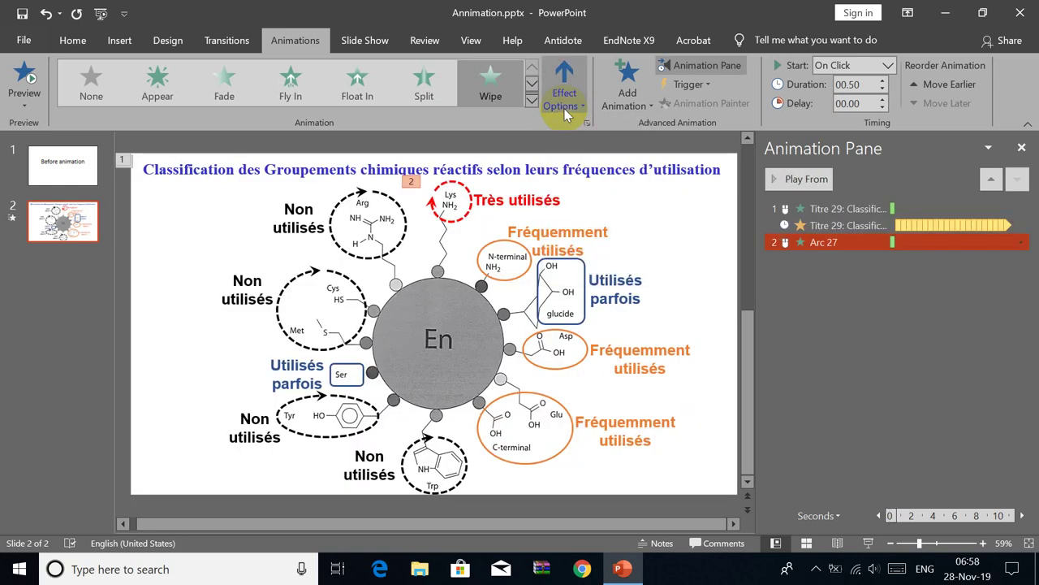
Add a Spin emphasis effect to the dashed arc around Lys (Arc 27).
{"action": "left_click", "coordinate": [470, 209]}
{"action": "left_click", "coordinate": [617, 104]}
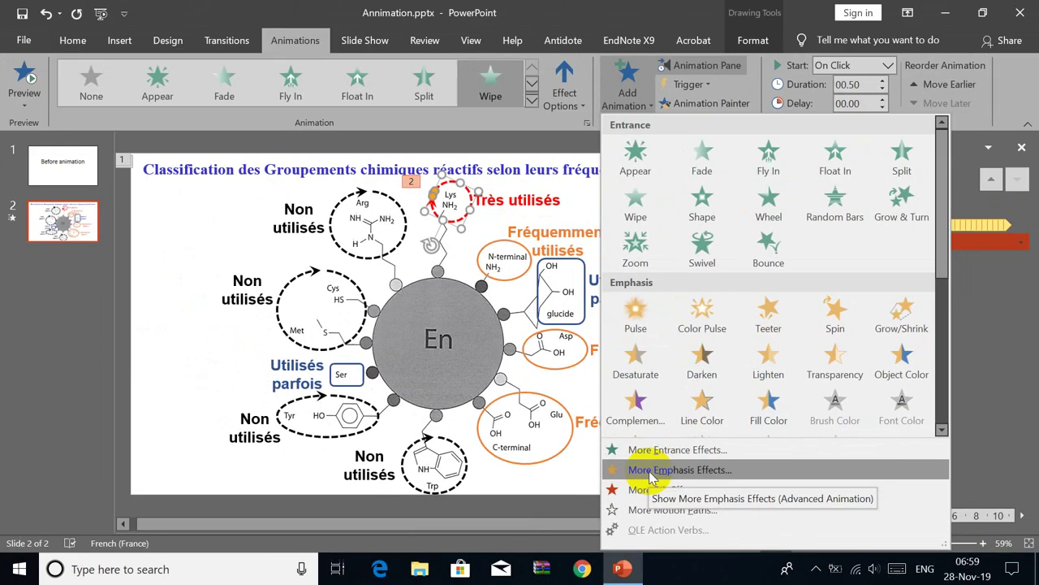
{"action": "left_click", "coordinate": [650, 471]}
{"action": "left_click_drag", "start_coordinate": [516, 112], "coordinate": [800, 129]}
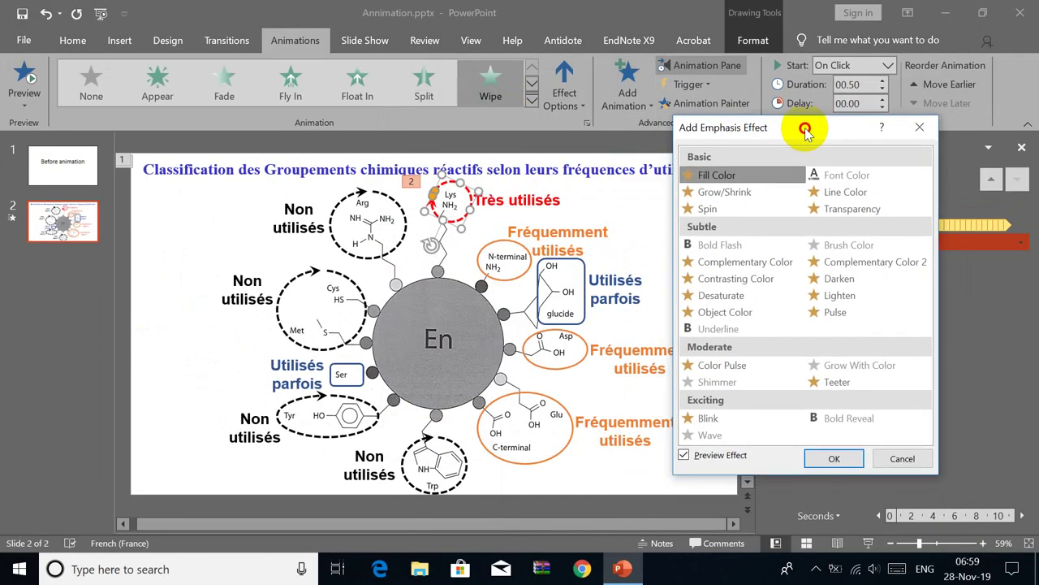
{"action": "left_click", "coordinate": [708, 210]}
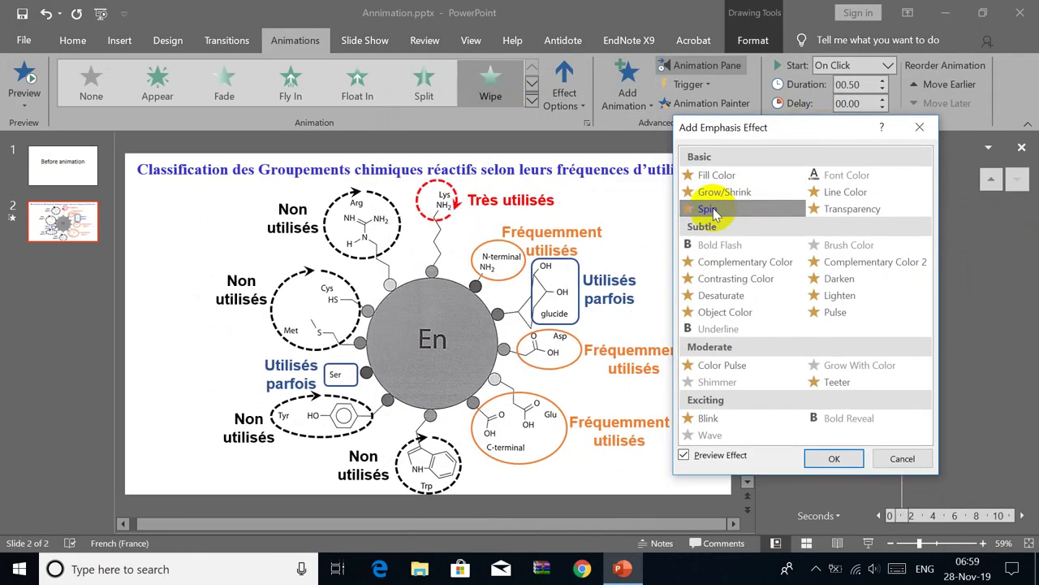
{"action": "left_click", "coordinate": [833, 458]}
{"action": "left_click", "coordinate": [817, 258]}
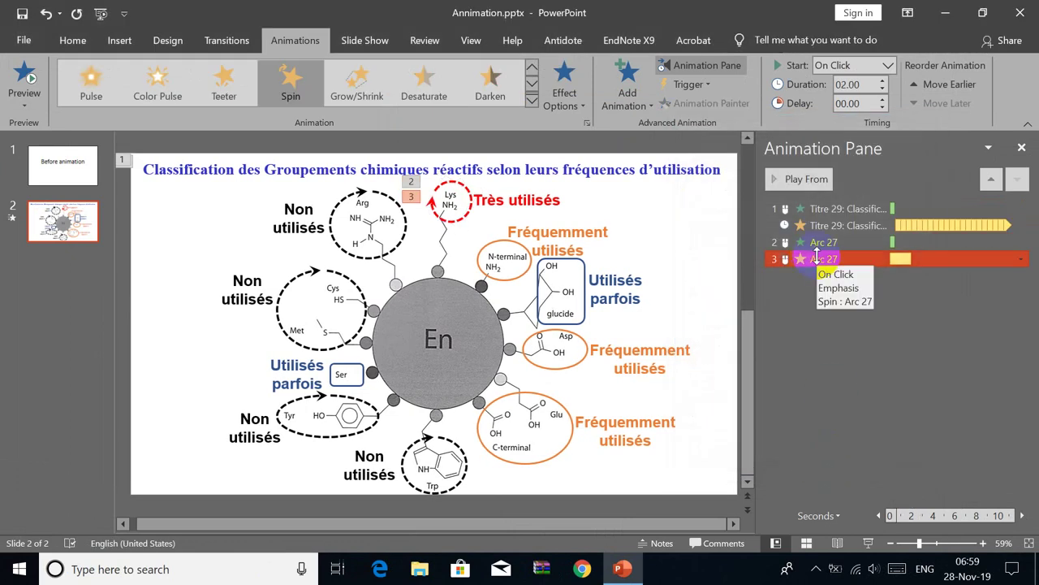
Set the Arc 27 Spin to repeat Until End of Slide and preview the slide show.
{"action": "right_click", "coordinate": [817, 259]}
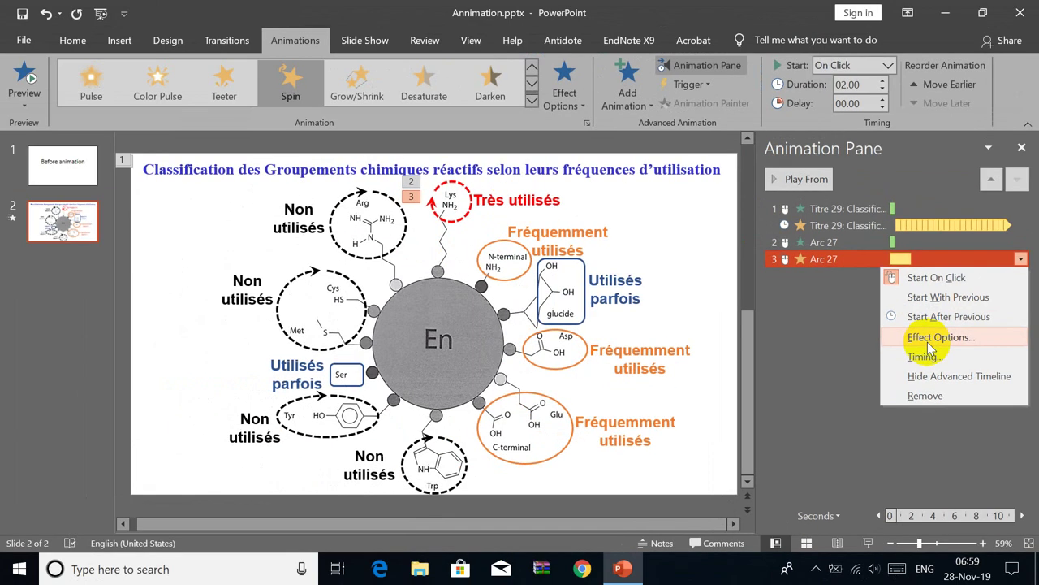
{"action": "left_click", "coordinate": [930, 342]}
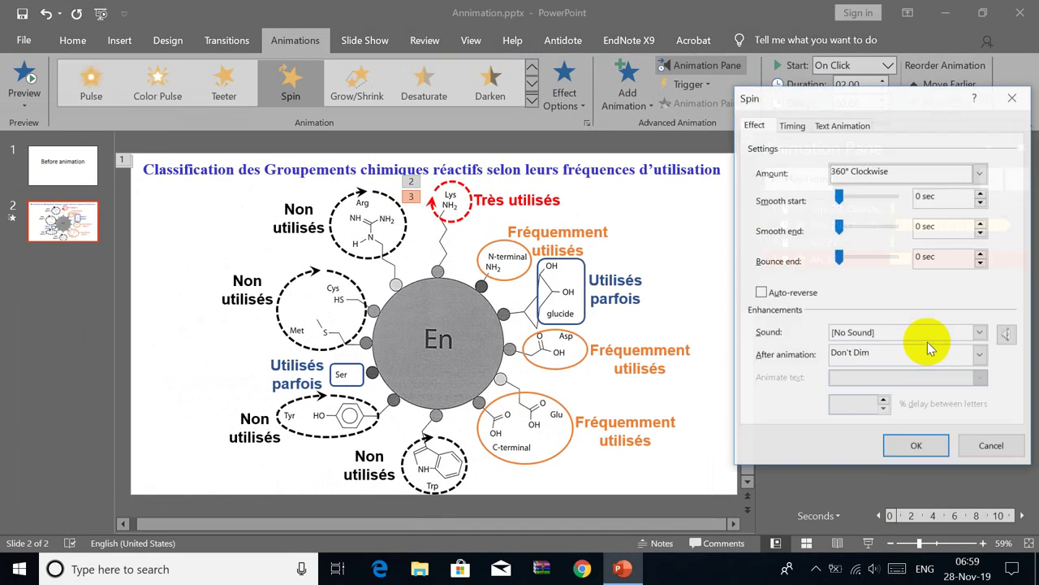
{"action": "left_click", "coordinate": [791, 125]}
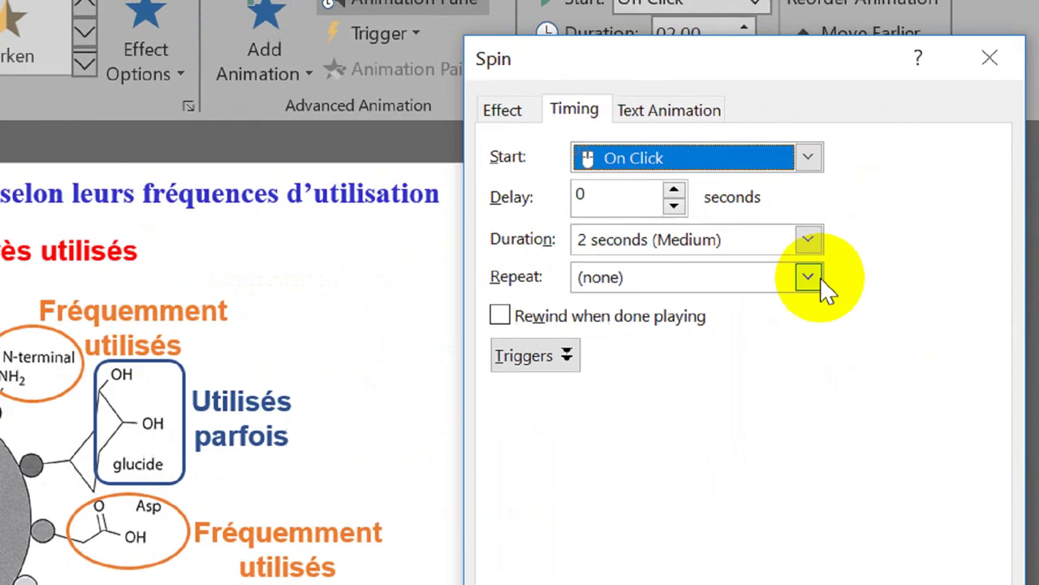
{"action": "left_click", "coordinate": [916, 212]}
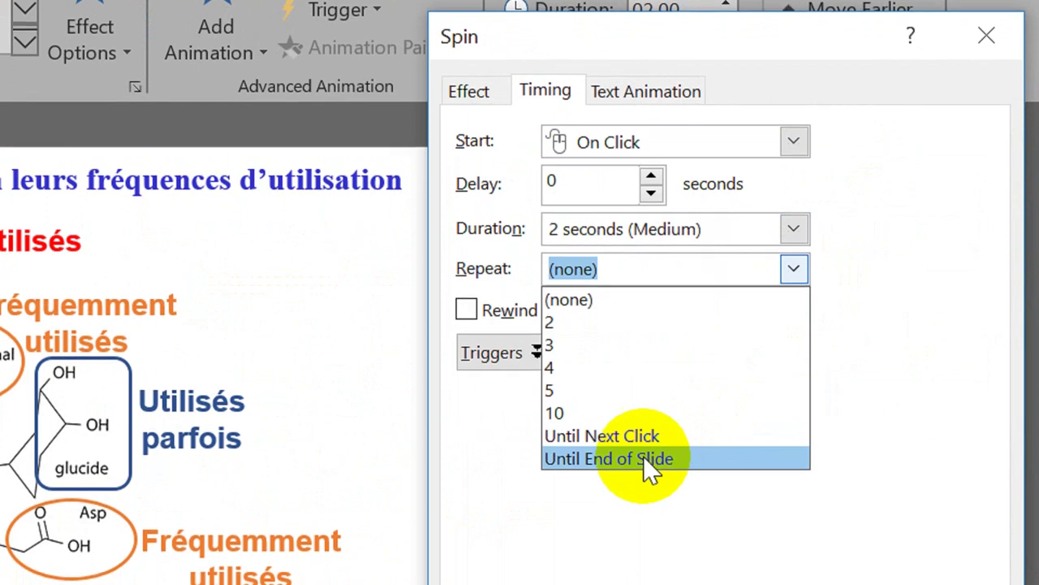
{"action": "left_click", "coordinate": [642, 481]}
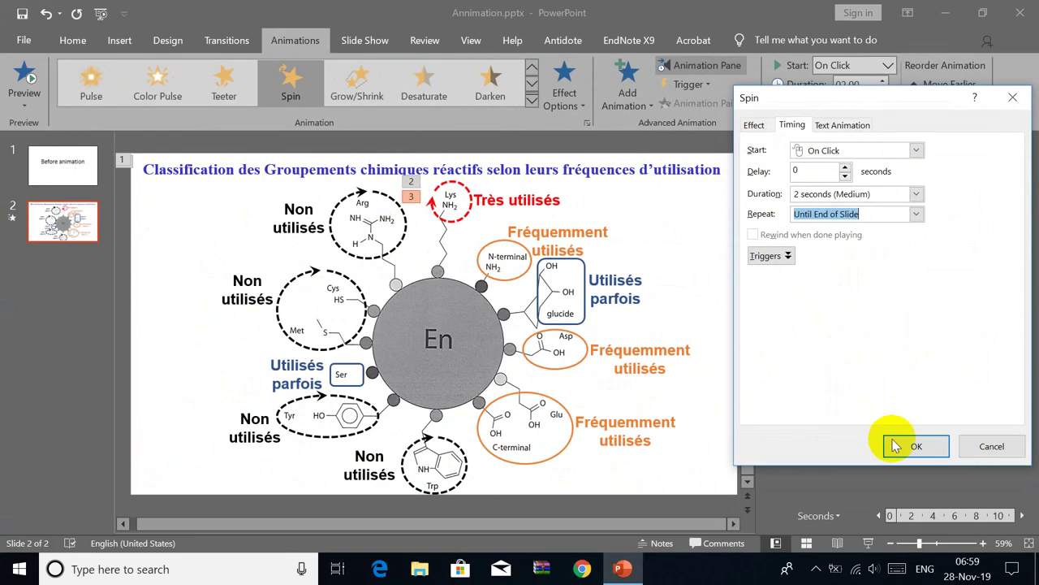
{"action": "left_click", "coordinate": [899, 485]}
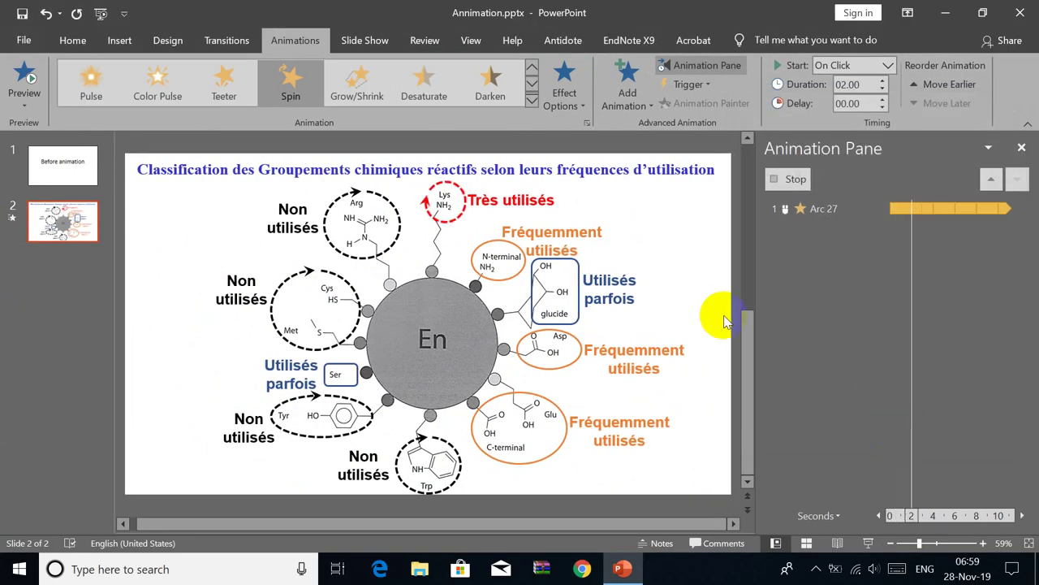
{"action": "left_click", "coordinate": [866, 542]}
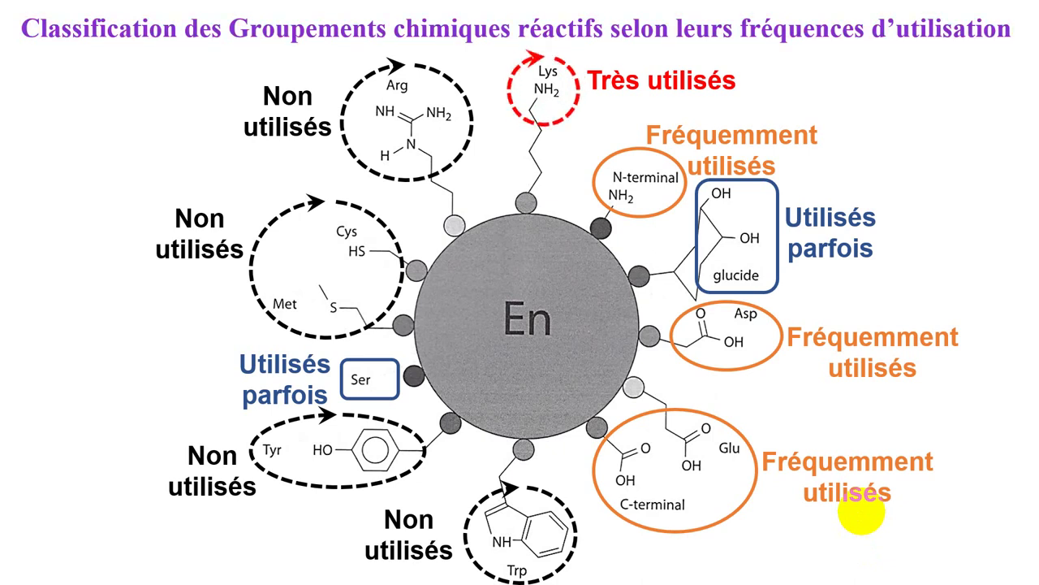
Set the Arc 27 Spin to Start After Previous and preview the slide as a show.
{"action": "key", "text": "Escape"}
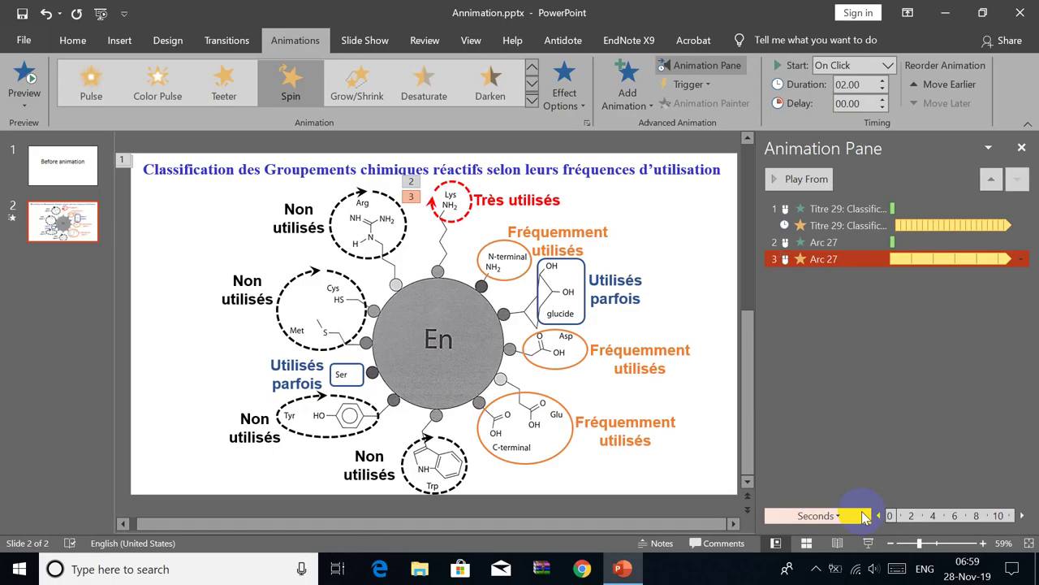
{"action": "right_click", "coordinate": [844, 255]}
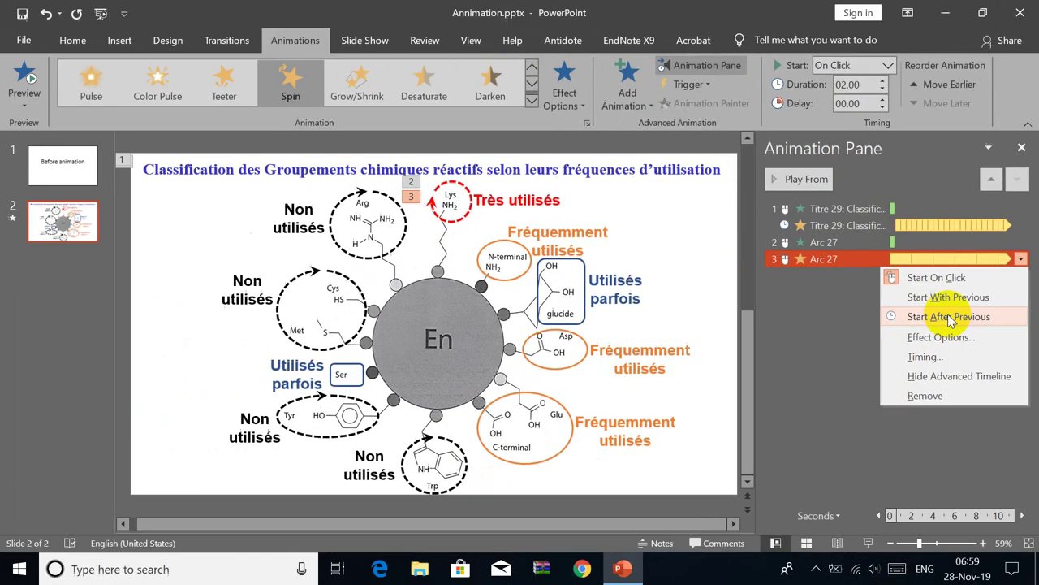
{"action": "left_click", "coordinate": [857, 309]}
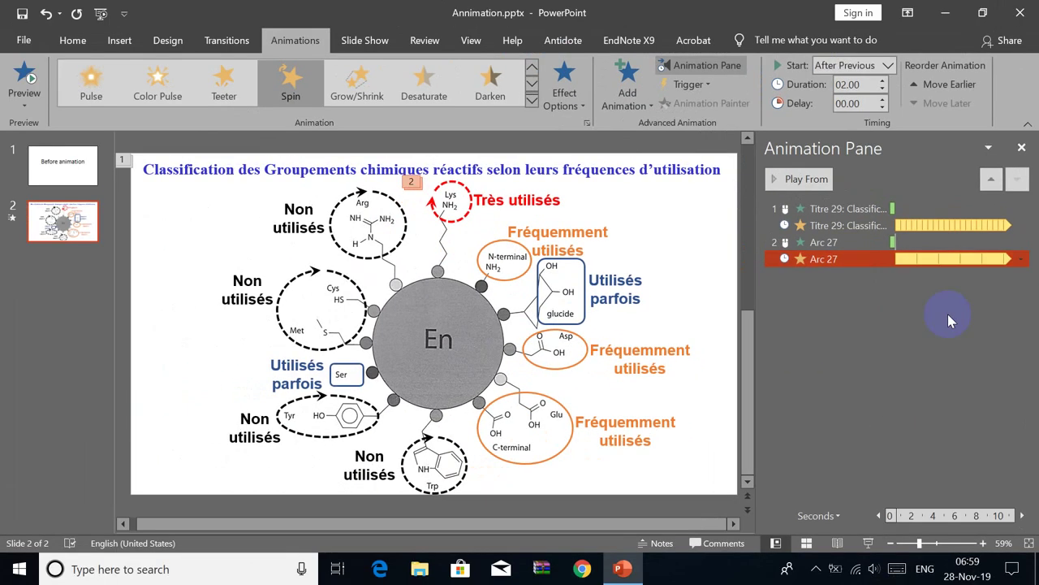
{"action": "left_click", "coordinate": [872, 544]}
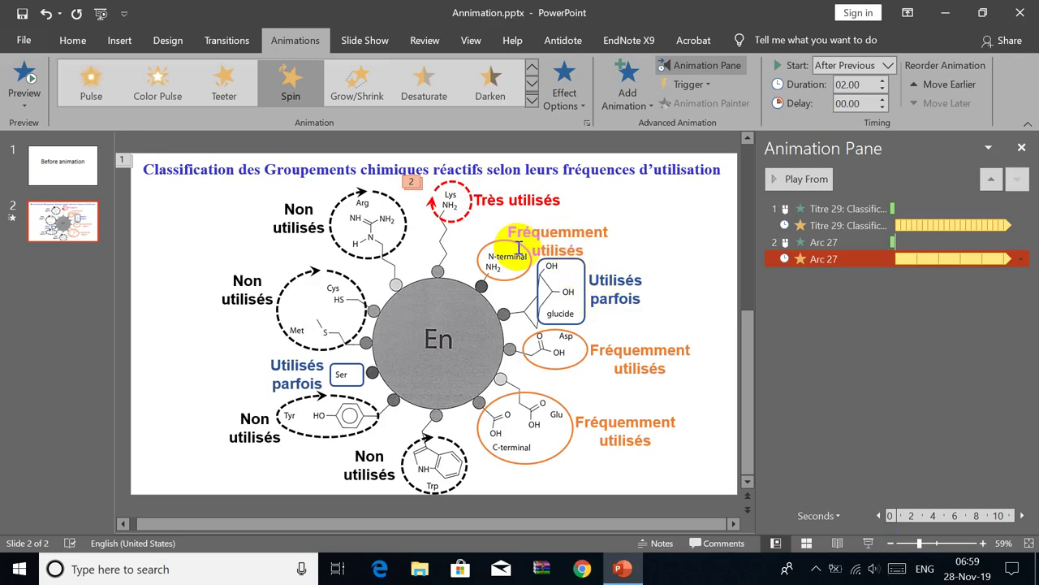
{"action": "left_click", "coordinate": [496, 234]}
{"action": "left_click", "coordinate": [484, 246]}
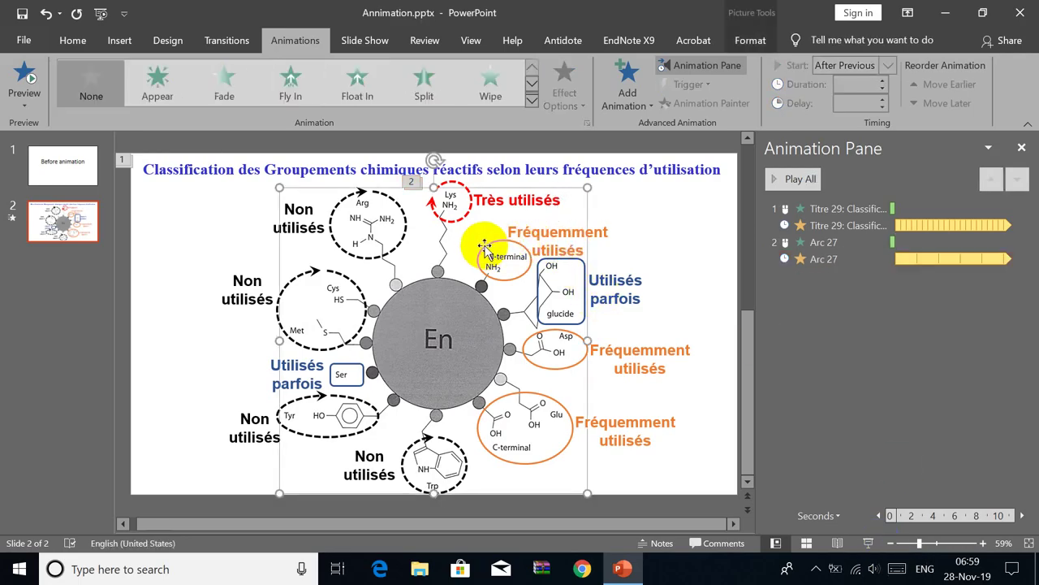
Give the N-terminal, Asp and Glu ovals a Wipe entrance animation.
{"action": "left_click", "coordinate": [528, 249]}
{"action": "left_click", "coordinate": [529, 275]}
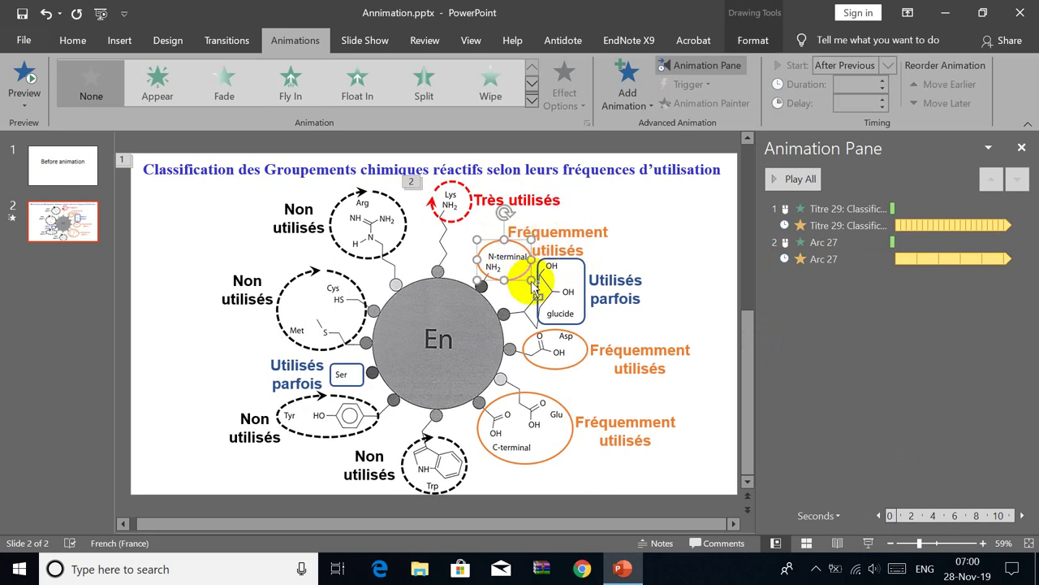
{"action": "left_click", "coordinate": [571, 366], "text": "shift"}
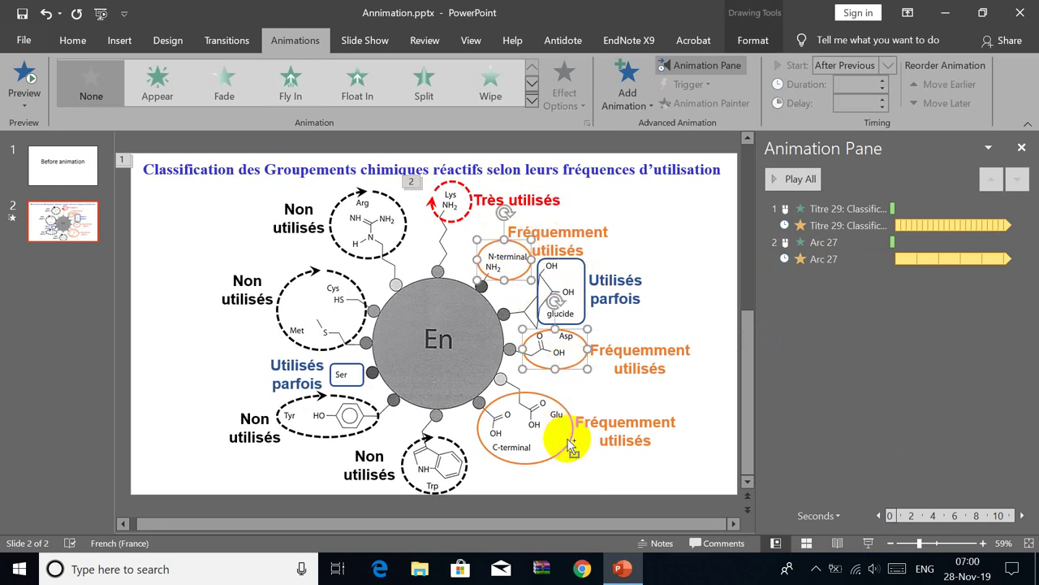
{"action": "left_click", "coordinate": [571, 442], "text": "shift"}
{"action": "left_click", "coordinate": [571, 443], "text": "shift"}
{"action": "left_click", "coordinate": [572, 443], "text": "shift"}
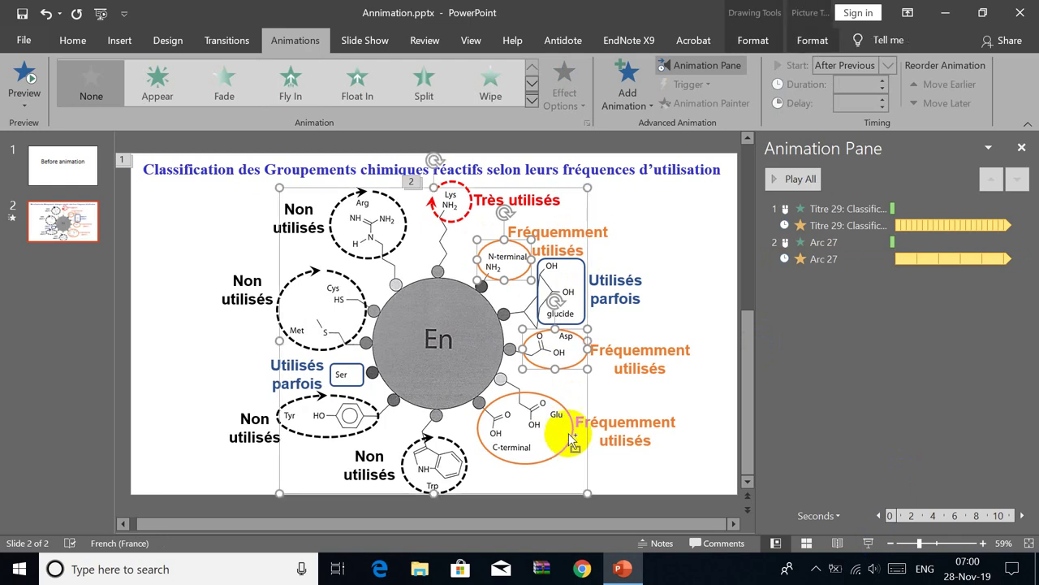
{"action": "left_click", "coordinate": [568, 415], "text": "shift"}
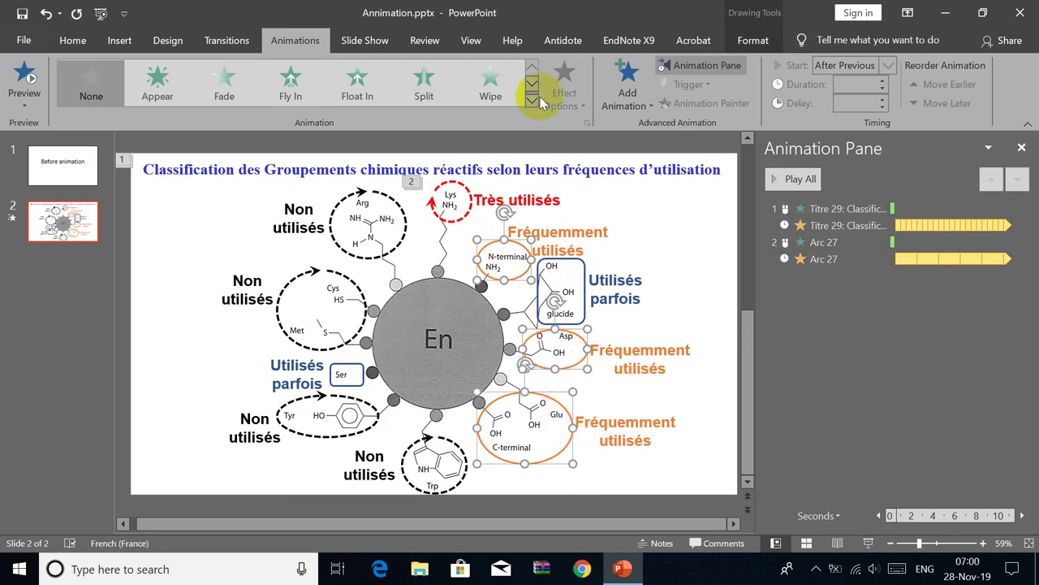
{"action": "left_click", "coordinate": [619, 85]}
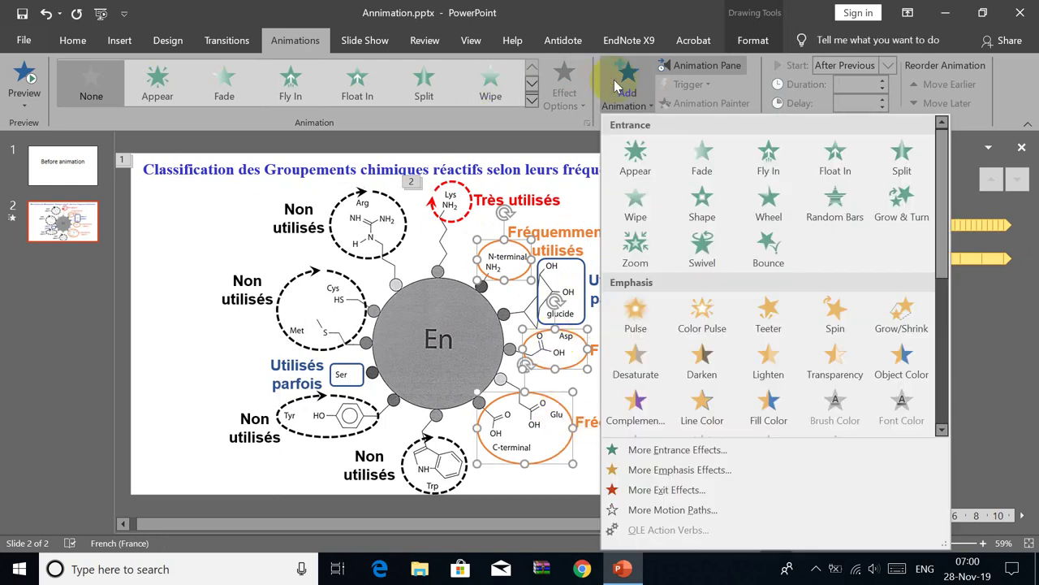
{"action": "left_click", "coordinate": [636, 207]}
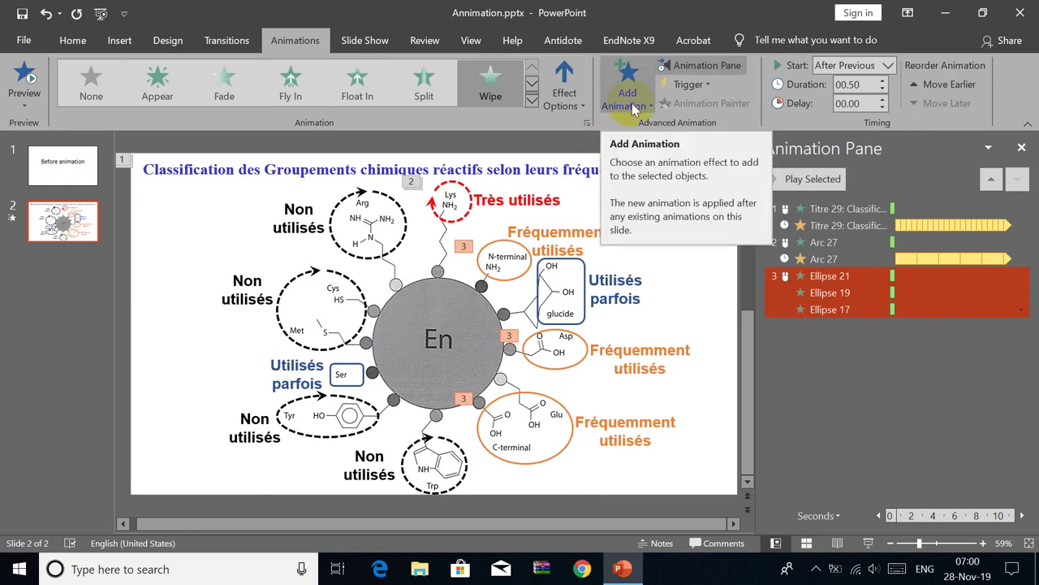
Set the Ellipse 19 and Ellipse 17 wipes to Start After Previous.
{"action": "left_click_drag", "start_coordinate": [820, 276], "coordinate": [825, 296]}
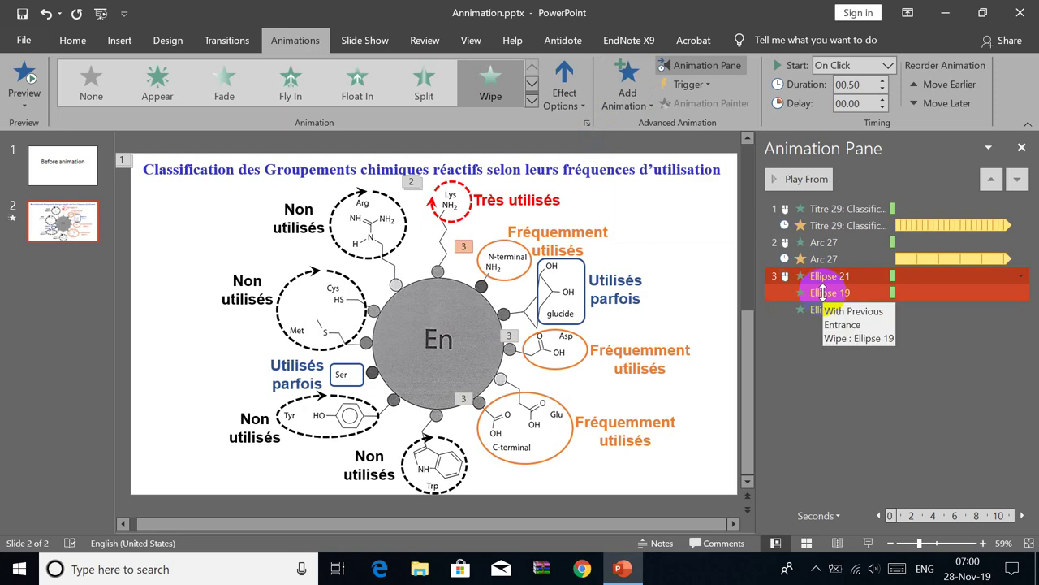
{"action": "right_click", "coordinate": [824, 298]}
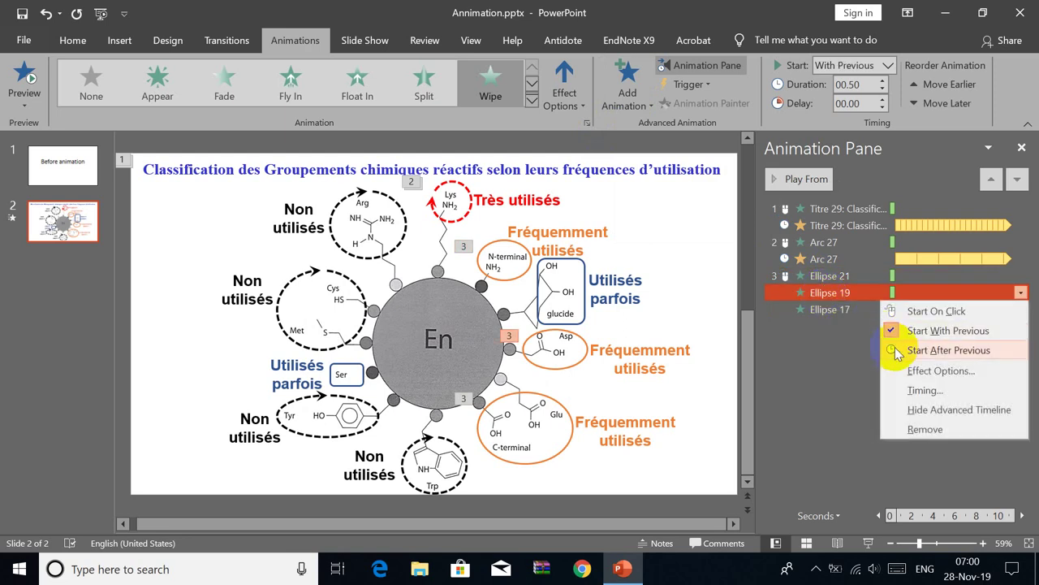
{"action": "left_click", "coordinate": [899, 350]}
{"action": "left_click", "coordinate": [832, 309]}
{"action": "right_click", "coordinate": [834, 312]}
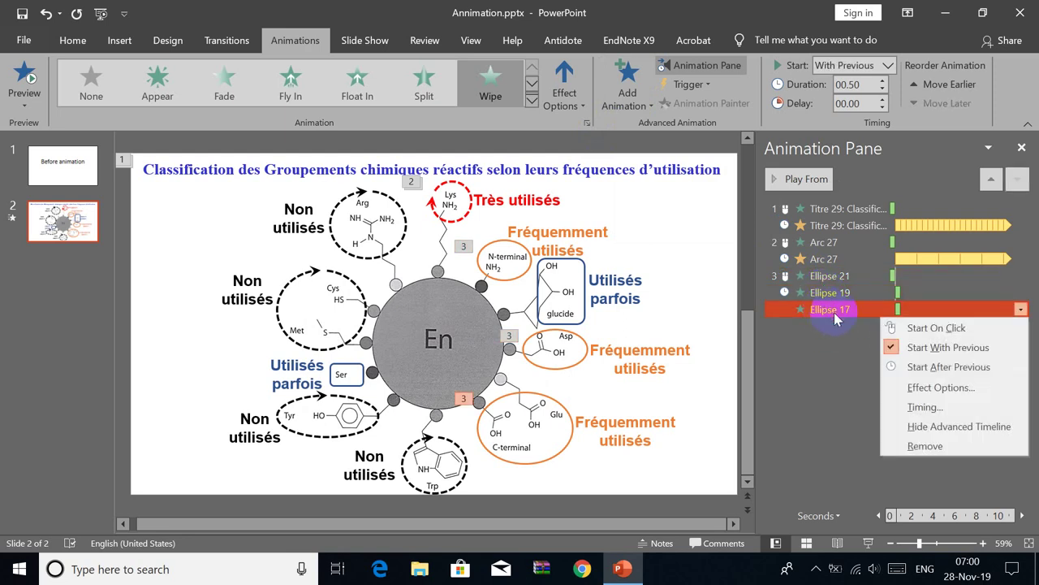
{"action": "left_click", "coordinate": [903, 370]}
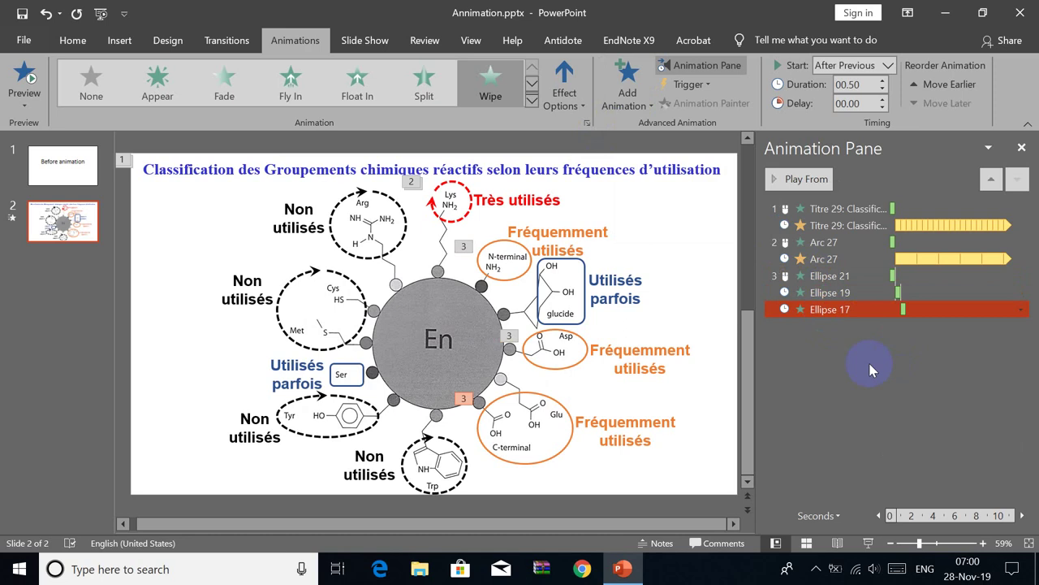
Select the N-terminal, Asp and Glu ovals together.
{"action": "left_click", "coordinate": [513, 276]}
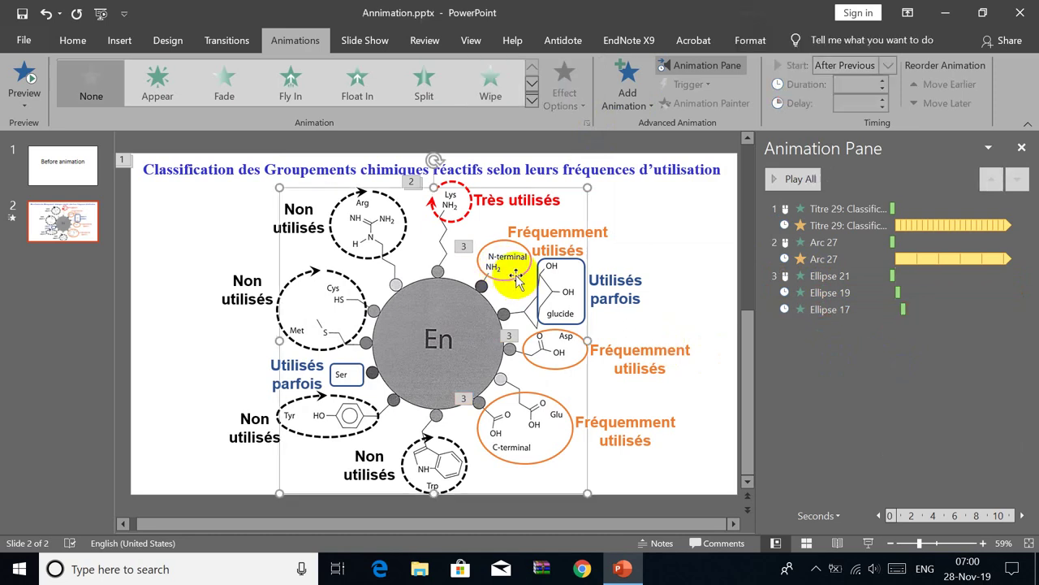
{"action": "left_click", "coordinate": [528, 249]}
{"action": "left_click", "coordinate": [485, 253]}
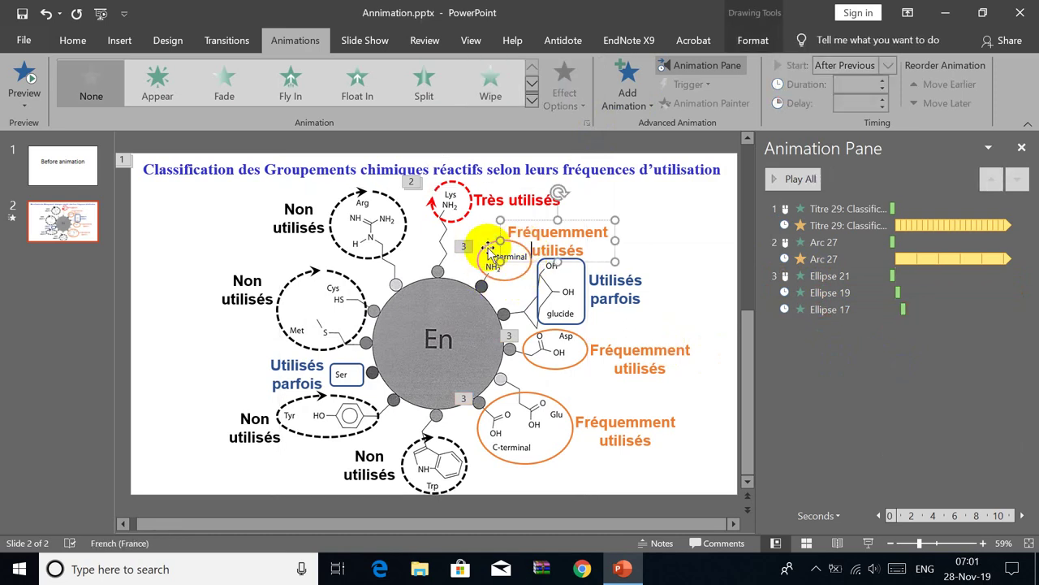
{"action": "left_click", "coordinate": [484, 252]}
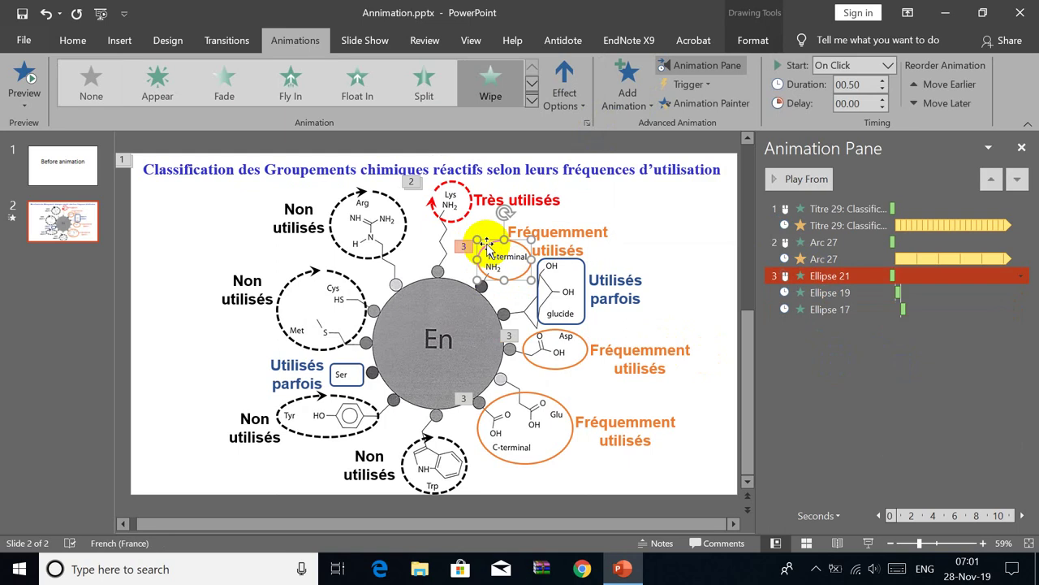
{"action": "left_click", "coordinate": [580, 343], "text": "shift"}
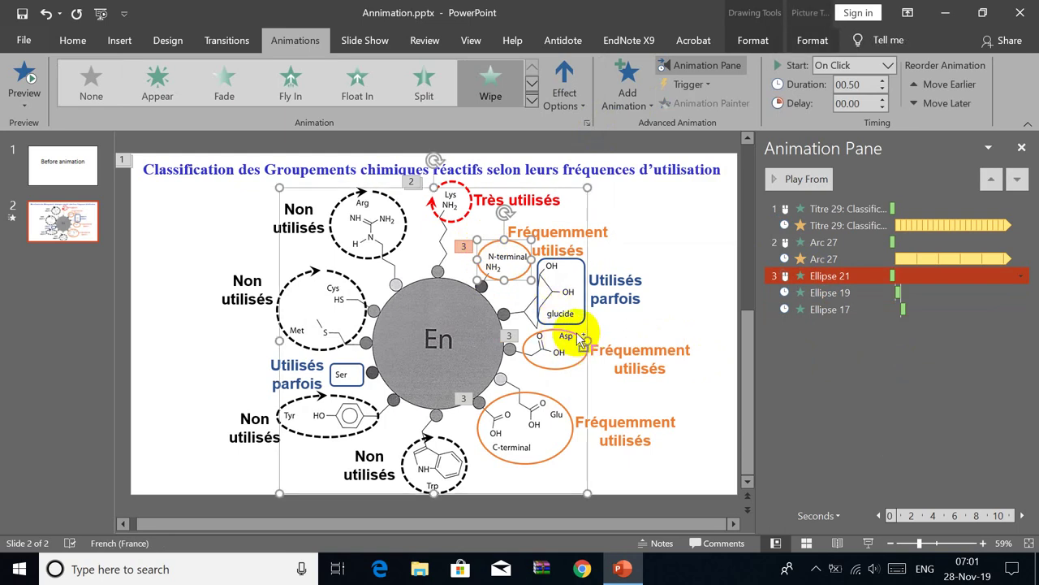
{"action": "left_click", "coordinate": [580, 341], "text": "shift"}
{"action": "left_click", "coordinate": [549, 335], "text": "shift"}
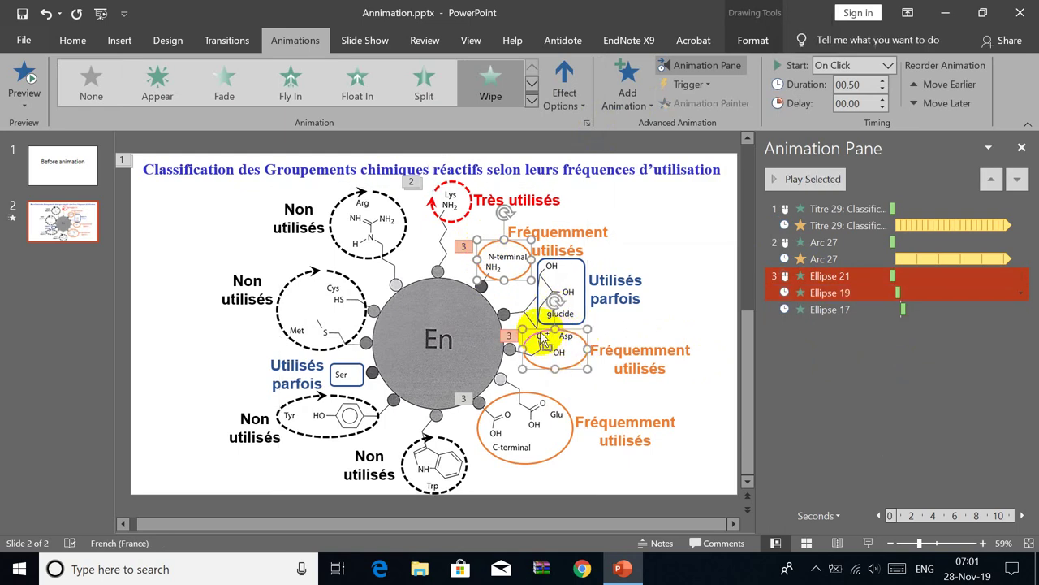
{"action": "left_click", "coordinate": [557, 408], "text": "shift"}
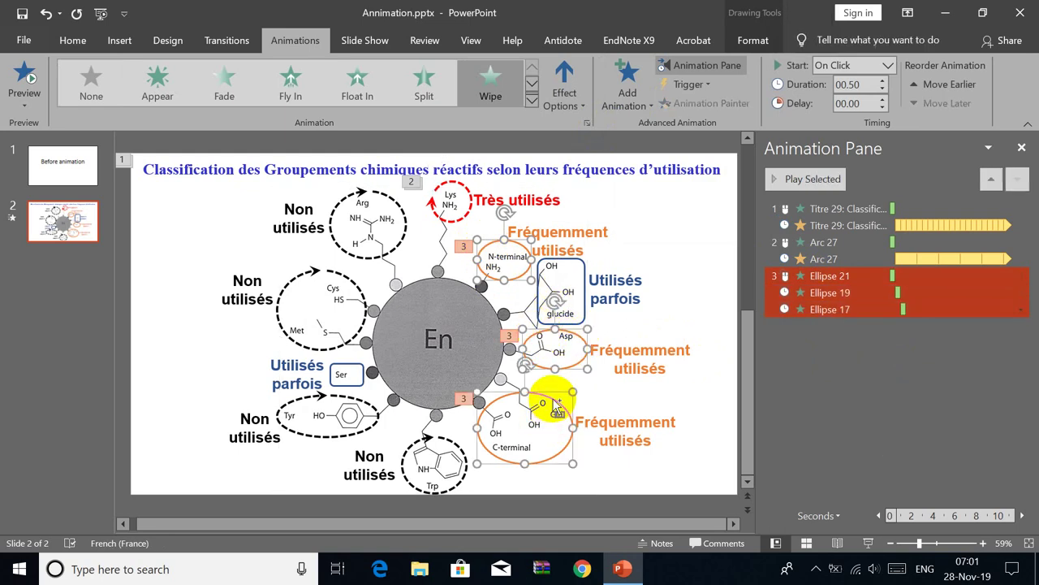
Add a Pulse emphasis effect to the three selected ovals.
{"action": "left_click", "coordinate": [568, 110]}
{"action": "left_click", "coordinate": [617, 96]}
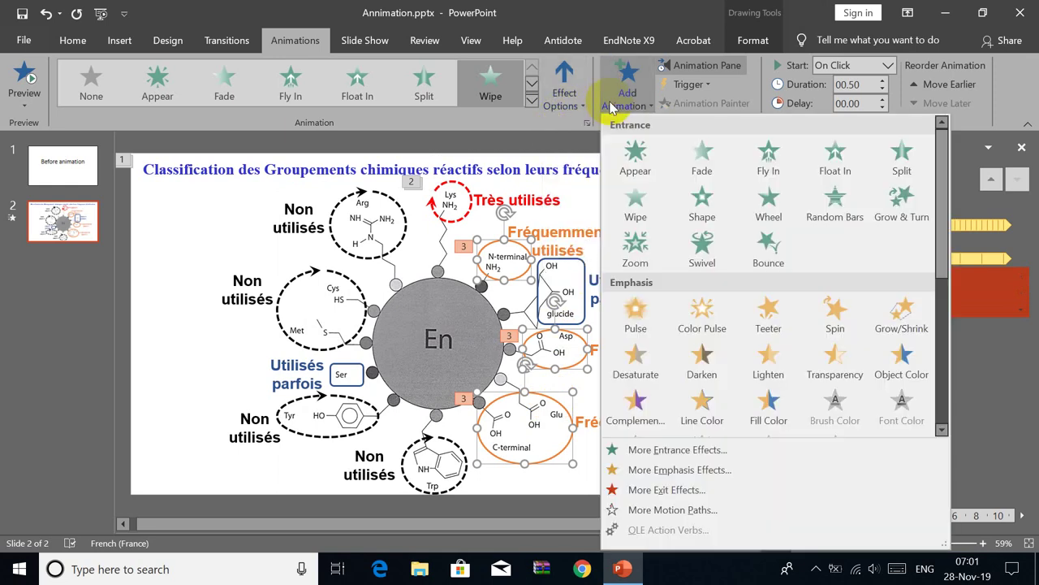
{"action": "left_click", "coordinate": [645, 470]}
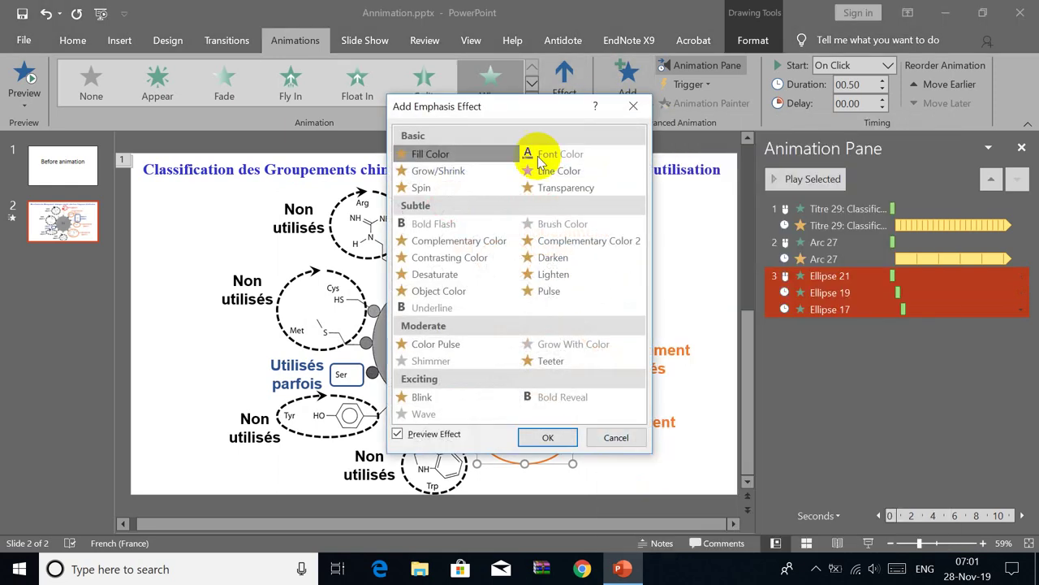
{"action": "mouse_move", "coordinate": [529, 105]}
{"action": "left_mouse_down"}
{"action": "mouse_move", "coordinate": [228, 98]}
{"action": "mouse_move", "coordinate": [217, 80]}
{"action": "left_mouse_up"}
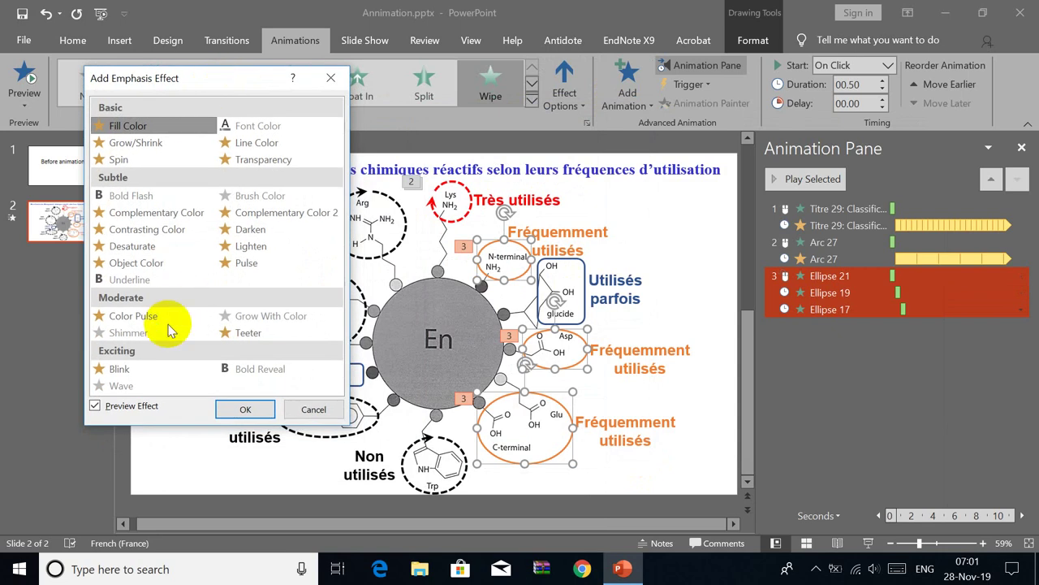
{"action": "left_click", "coordinate": [251, 262]}
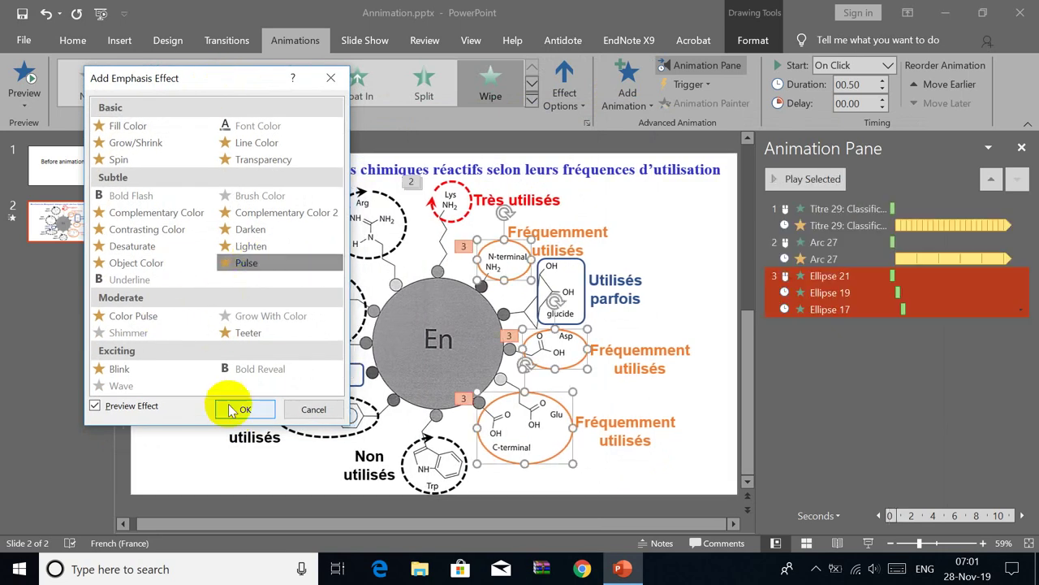
{"action": "left_click", "coordinate": [235, 411]}
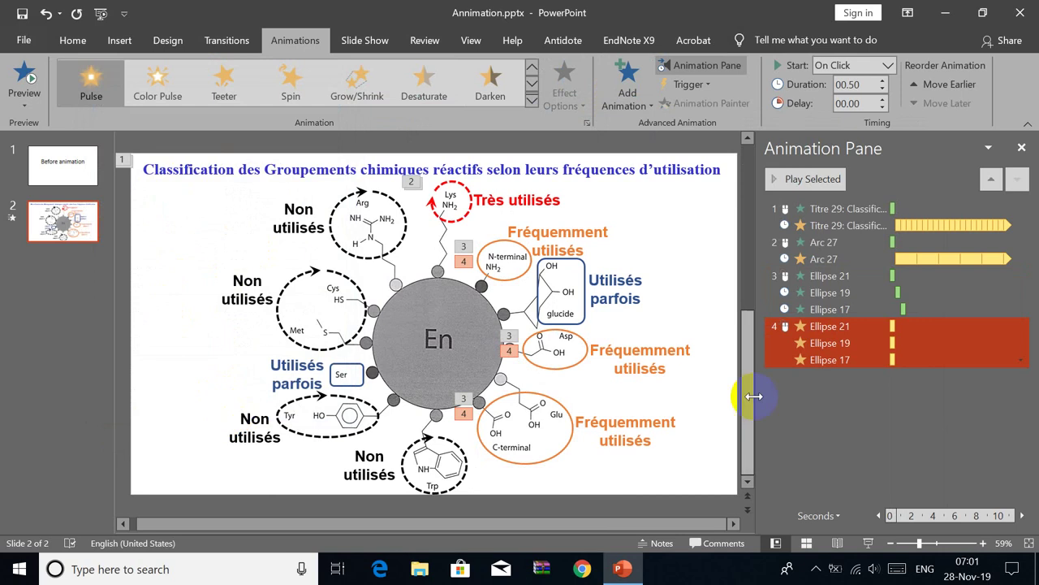
Make the ovals' Pulse repeat Until End of Slide.
{"action": "right_click", "coordinate": [789, 326]}
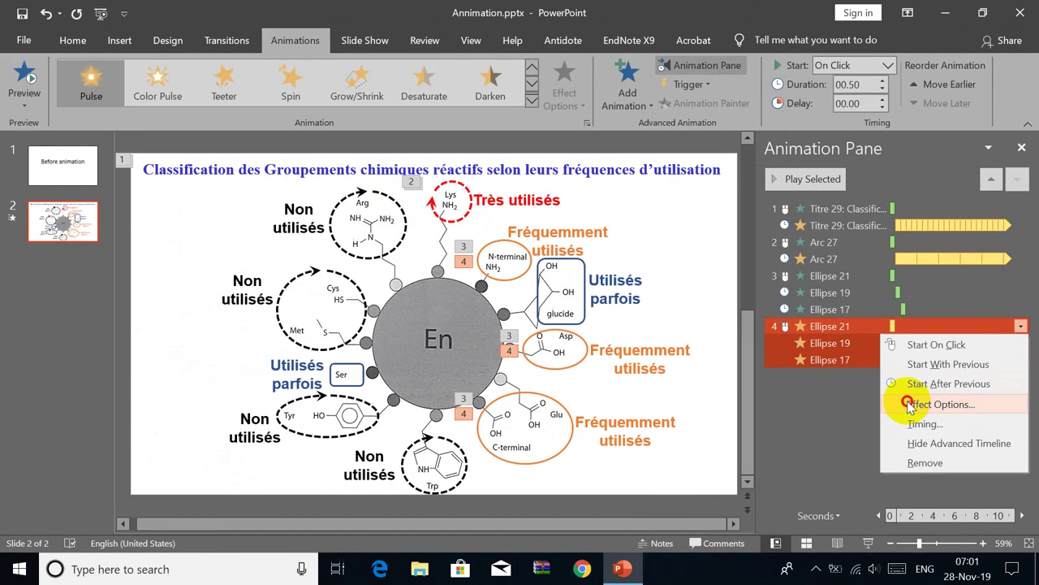
{"action": "left_click", "coordinate": [910, 404]}
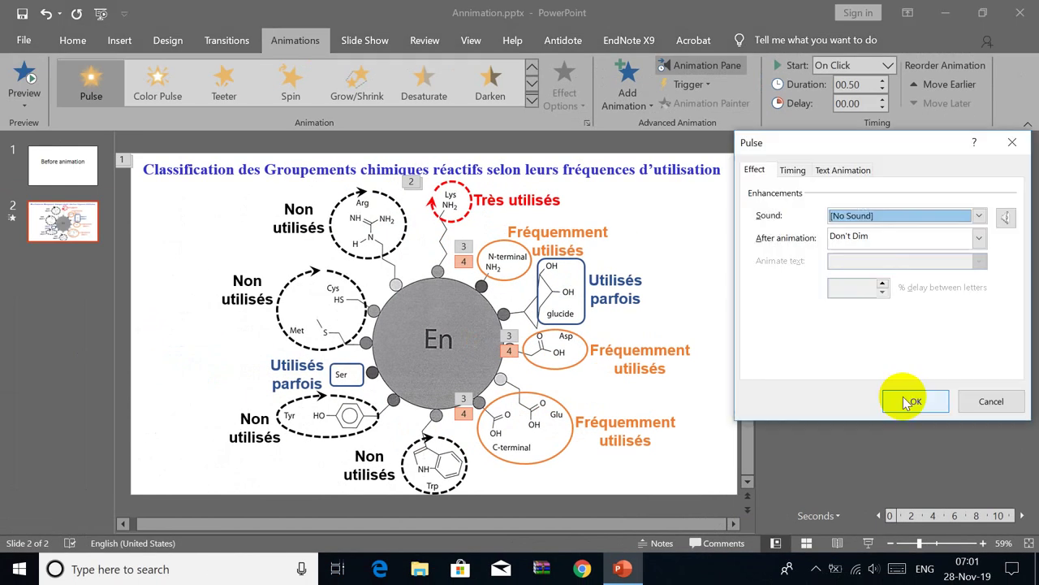
{"action": "left_click", "coordinate": [792, 169]}
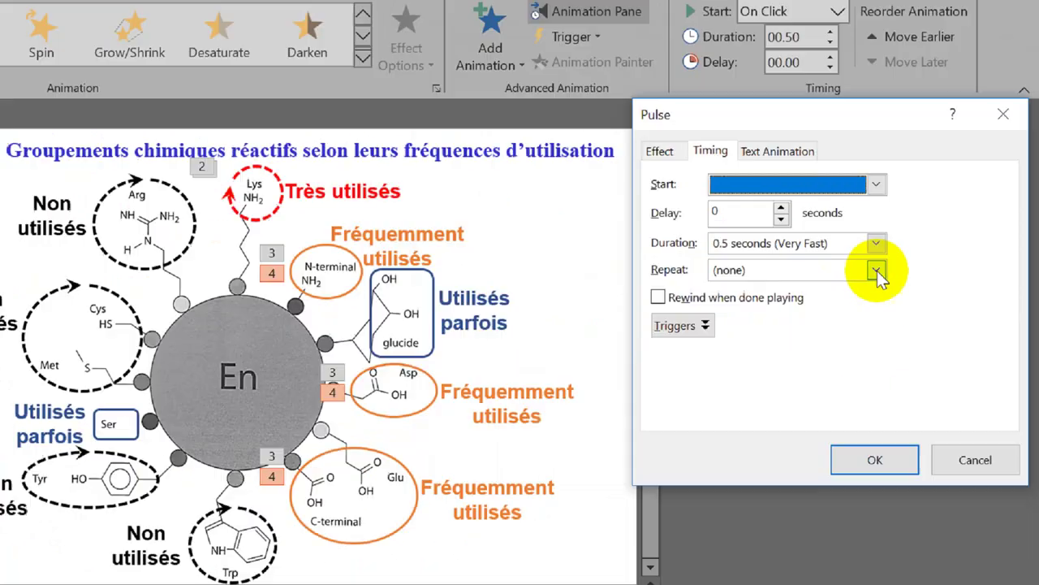
{"action": "left_click", "coordinate": [916, 259]}
{"action": "left_click", "coordinate": [835, 350]}
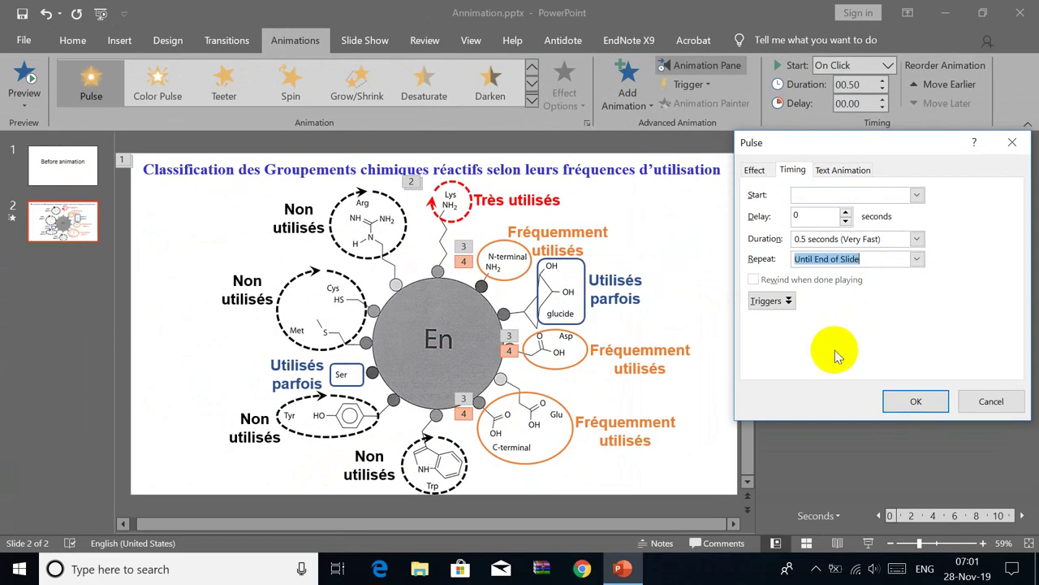
{"action": "left_click", "coordinate": [906, 405]}
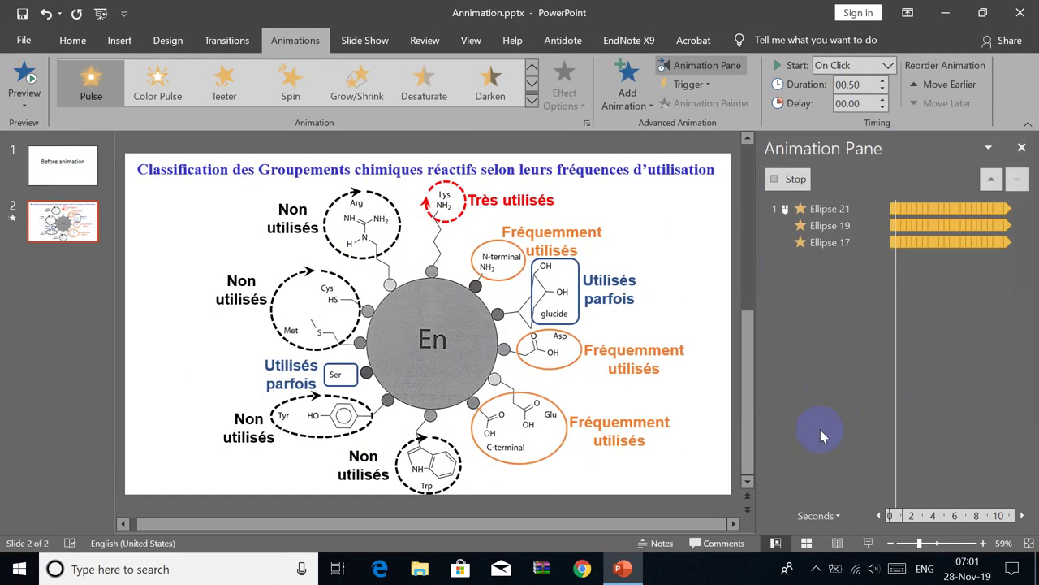
{"action": "left_click", "coordinate": [870, 543]}
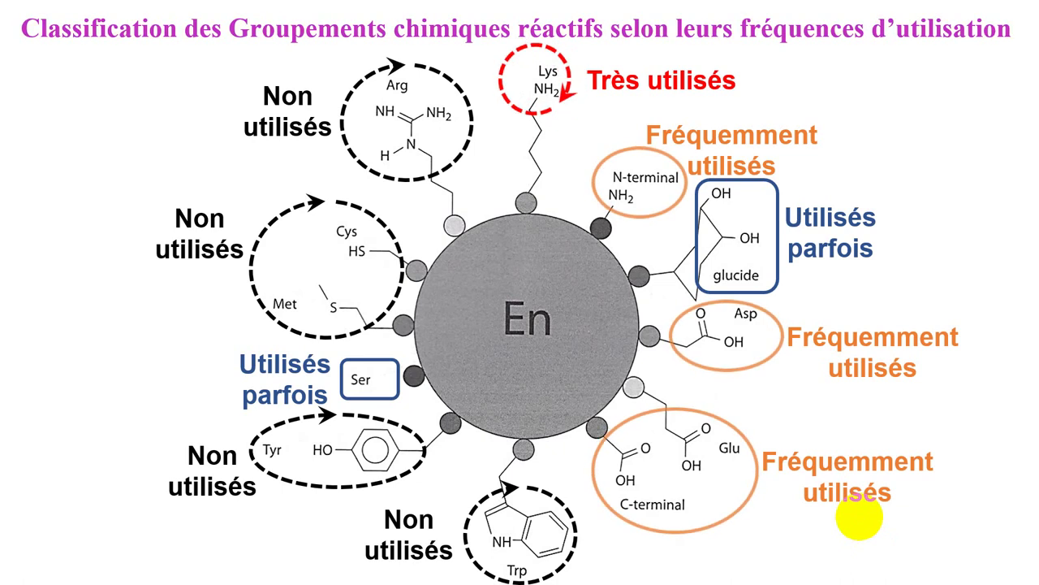
{"action": "key", "text": "Escape"}
Set the three orange circles' Pulse (Ellipse 21) to start After Previous instead of on click.
{"action": "left_click", "coordinate": [832, 326]}
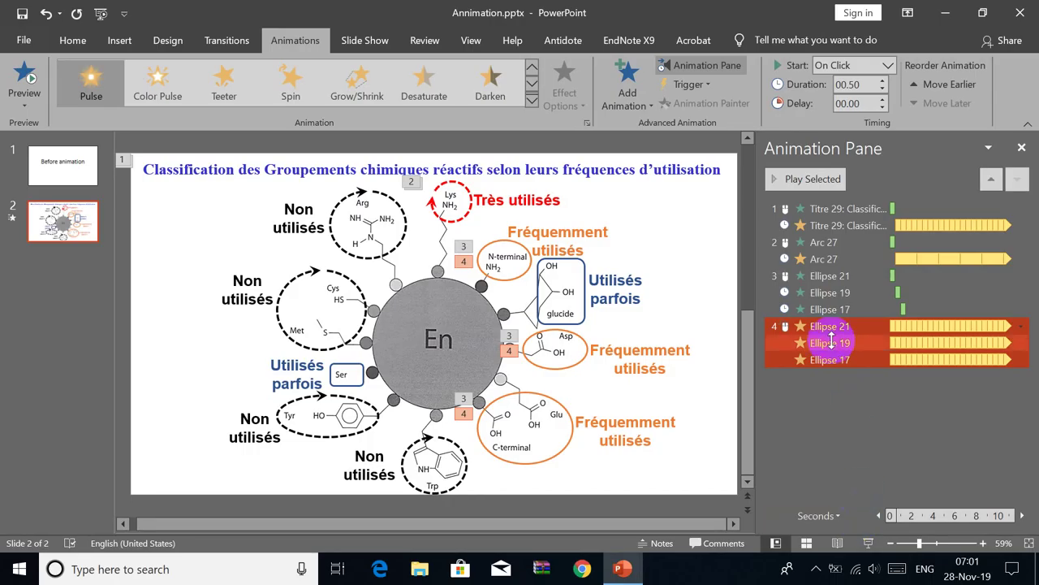
{"action": "left_click", "coordinate": [832, 327]}
{"action": "right_click", "coordinate": [834, 329]}
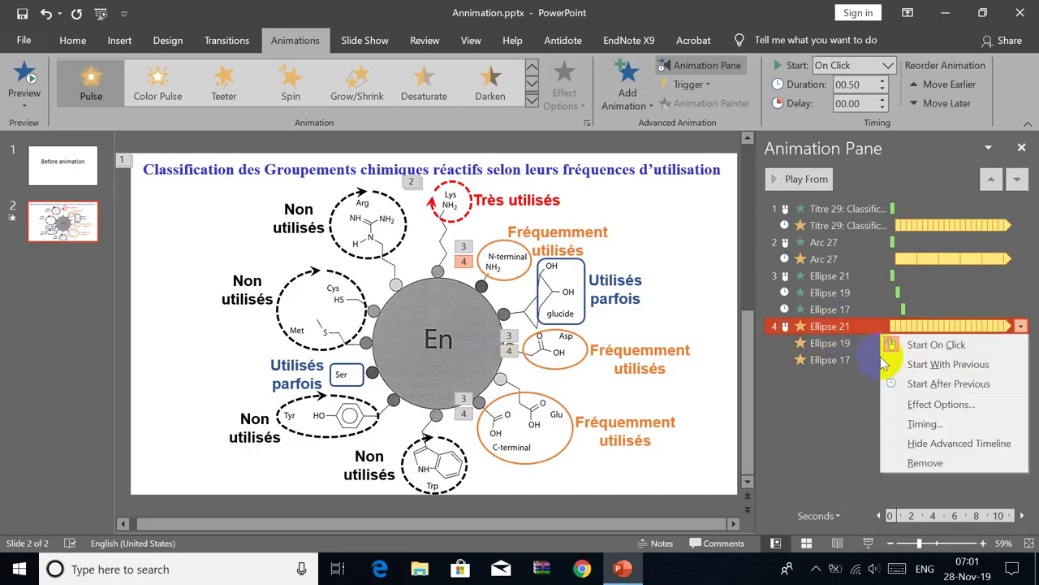
{"action": "left_click", "coordinate": [904, 386]}
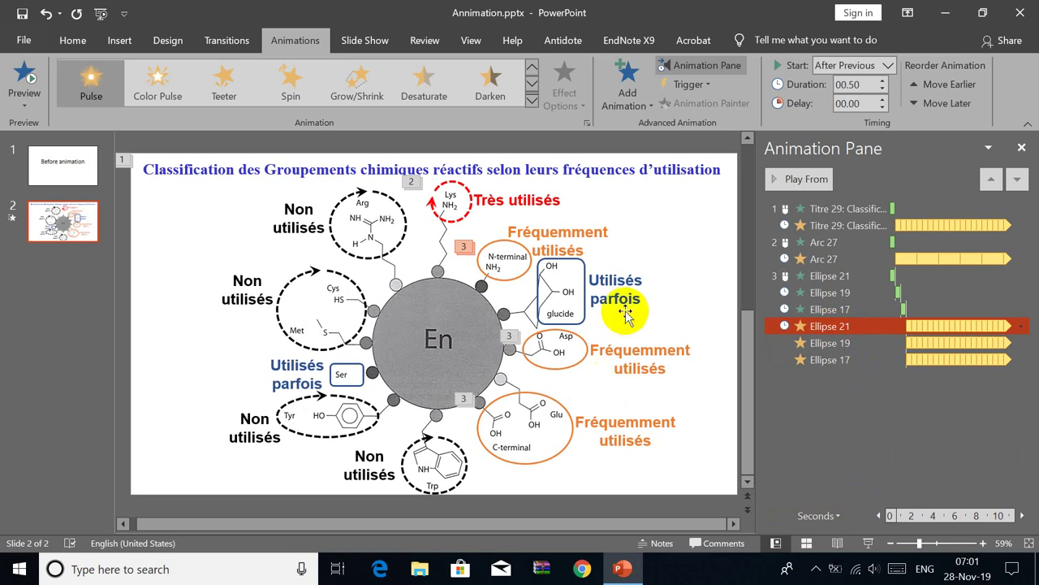
{"action": "left_click", "coordinate": [584, 297]}
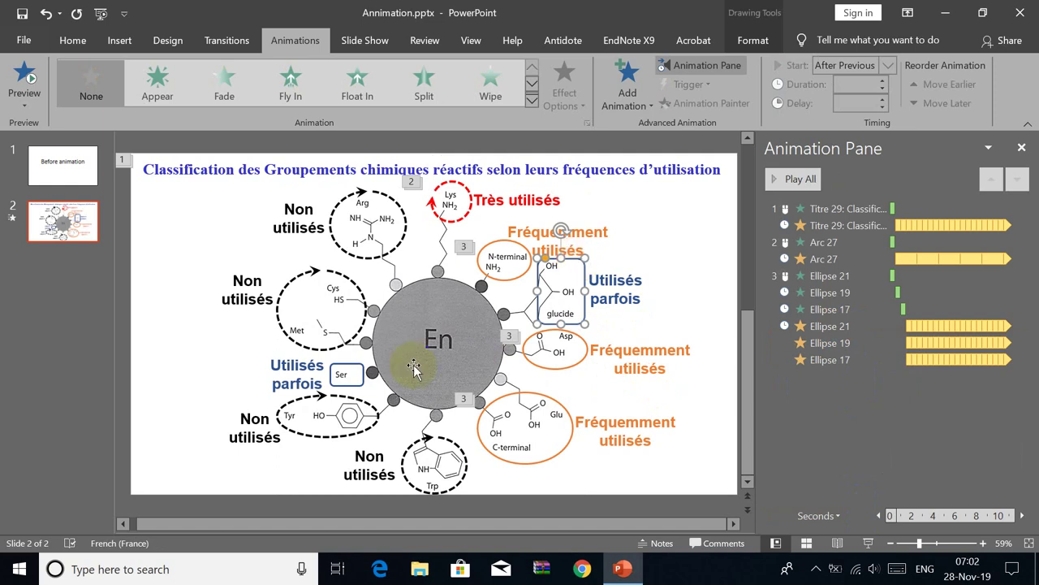
Select the glucide and Ser boxes together and give both a Wipe entrance.
{"action": "left_click", "coordinate": [358, 367], "text": "shift"}
{"action": "left_click", "coordinate": [354, 363]}
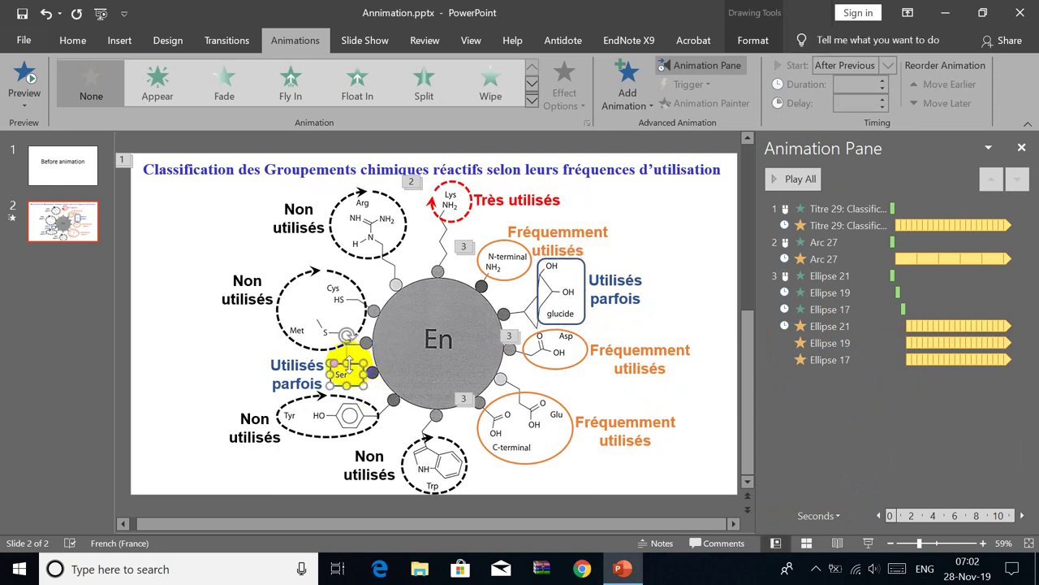
{"action": "left_click", "coordinate": [568, 313]}
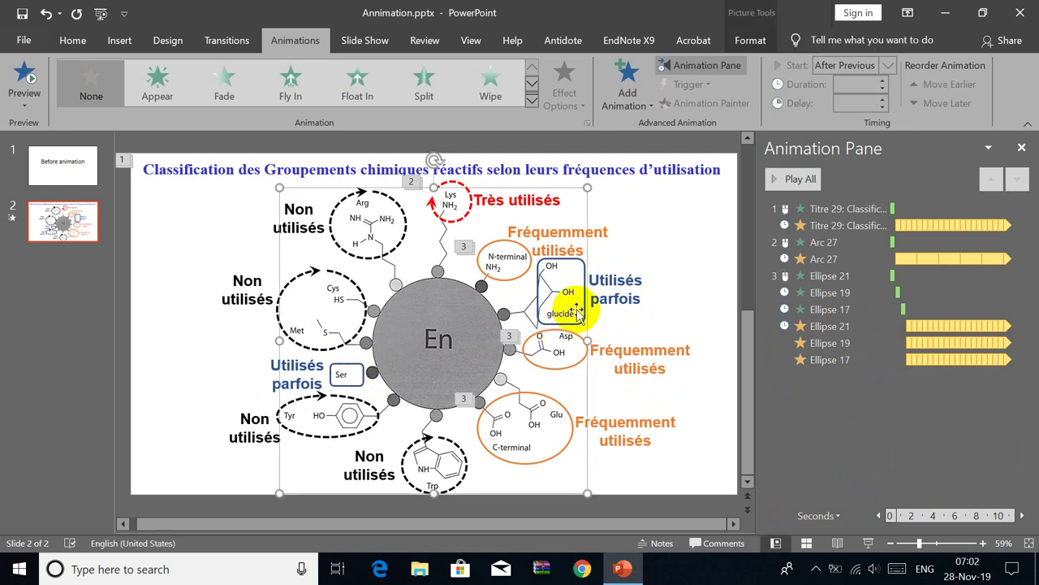
{"action": "left_click", "coordinate": [334, 372], "text": "shift"}
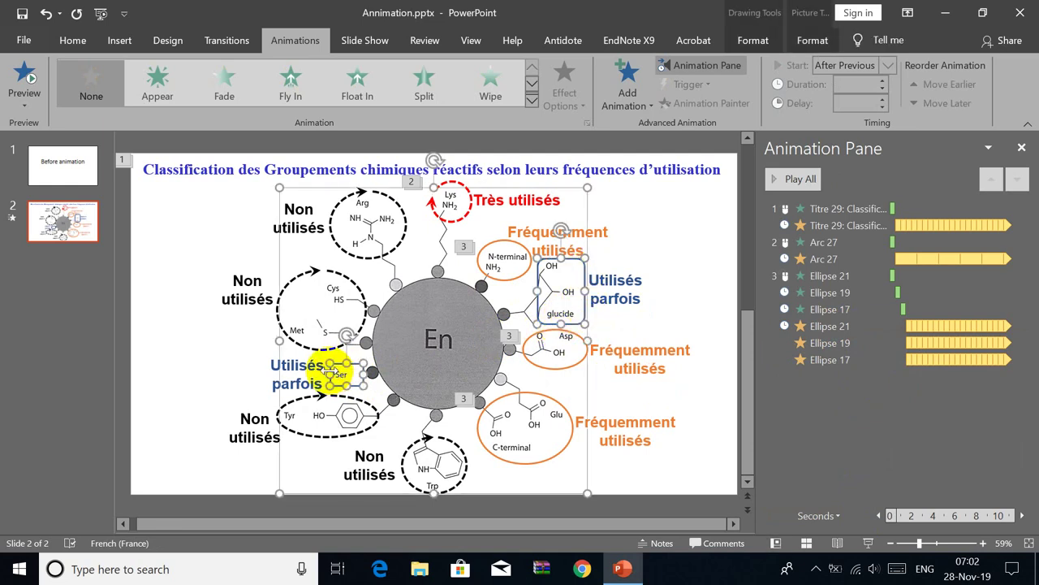
{"action": "left_click", "coordinate": [581, 223], "text": "shift"}
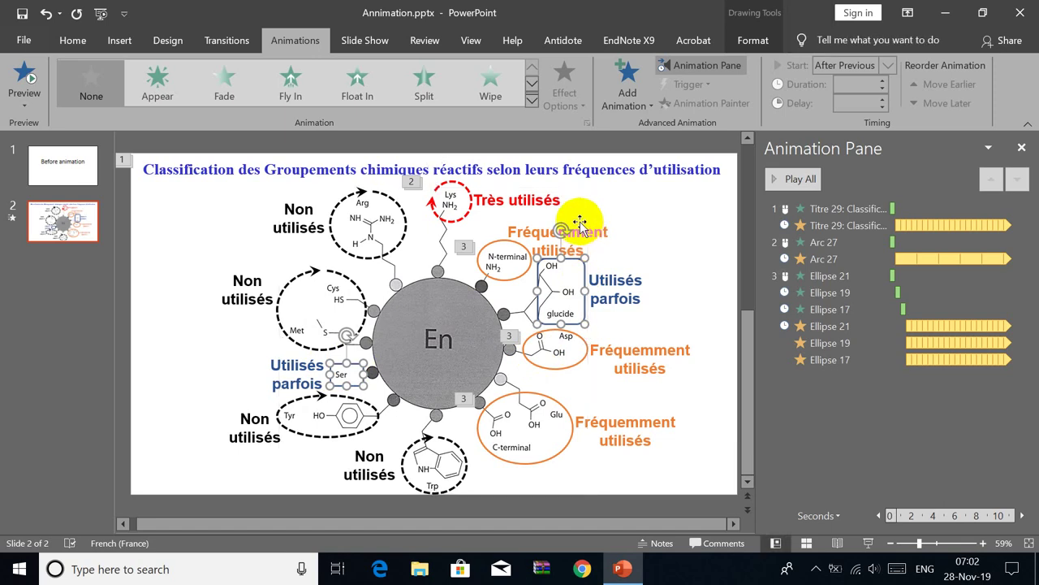
{"action": "left_click", "coordinate": [629, 94]}
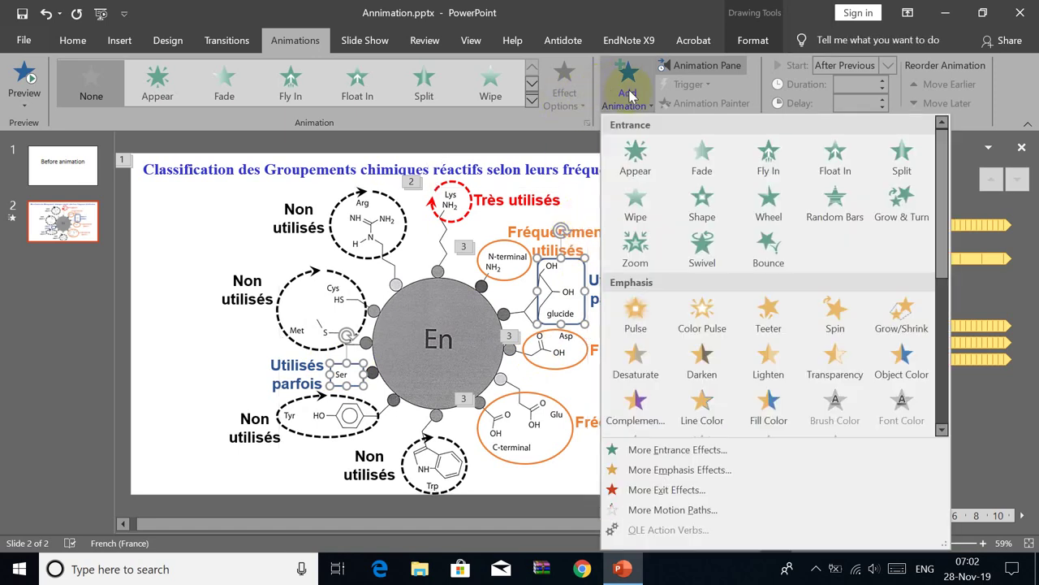
{"action": "left_click", "coordinate": [636, 202]}
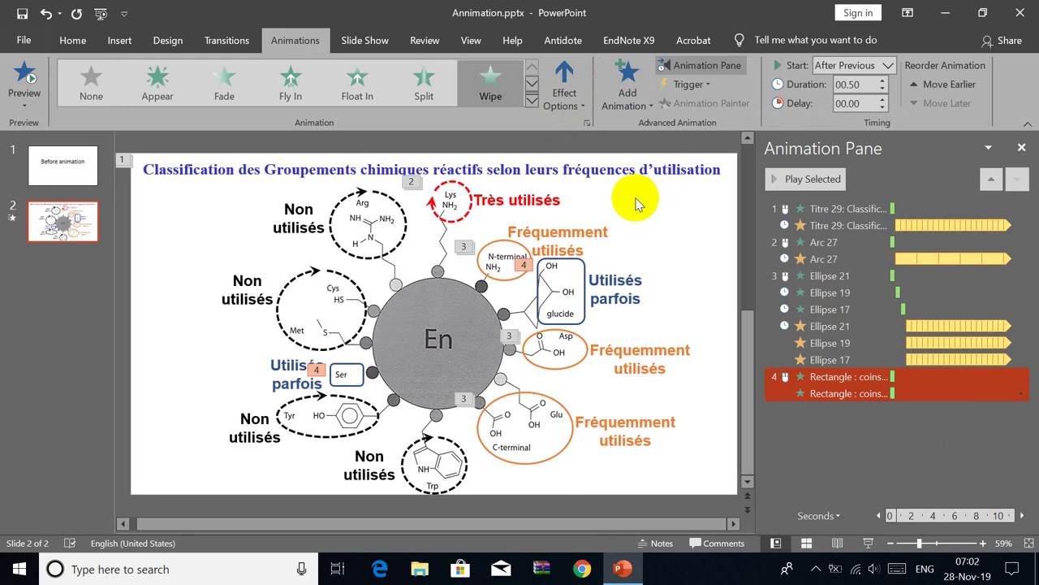
{"action": "left_click", "coordinate": [627, 91]}
Add a Blink emphasis to the glucide and Ser boxes, starting After Previous.
{"action": "left_click", "coordinate": [643, 470]}
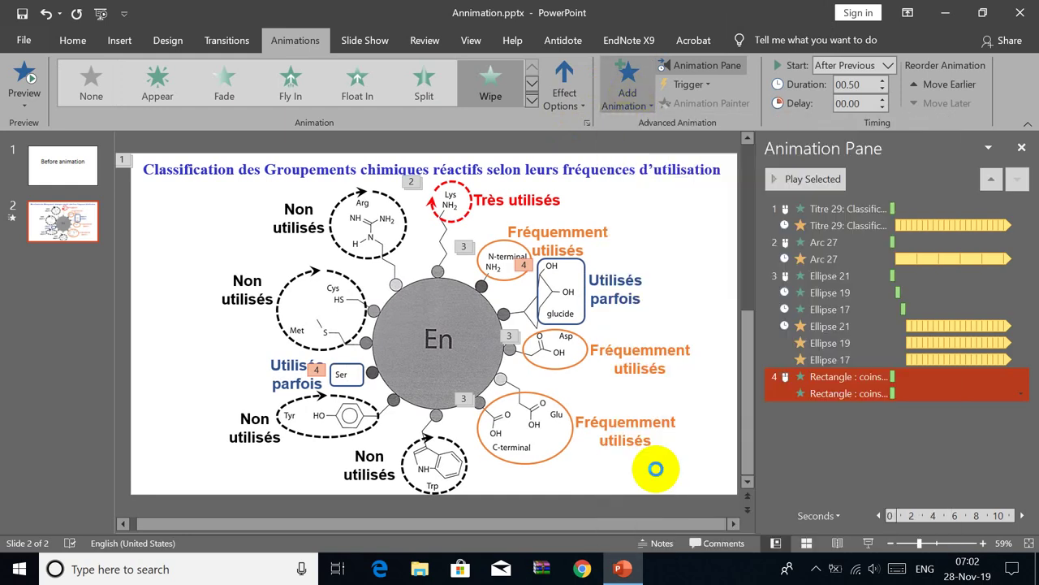
{"action": "mouse_move", "coordinate": [539, 107]}
{"action": "left_mouse_down"}
{"action": "mouse_move", "coordinate": [817, 187]}
{"action": "mouse_move", "coordinate": [874, 108]}
{"action": "left_mouse_up"}
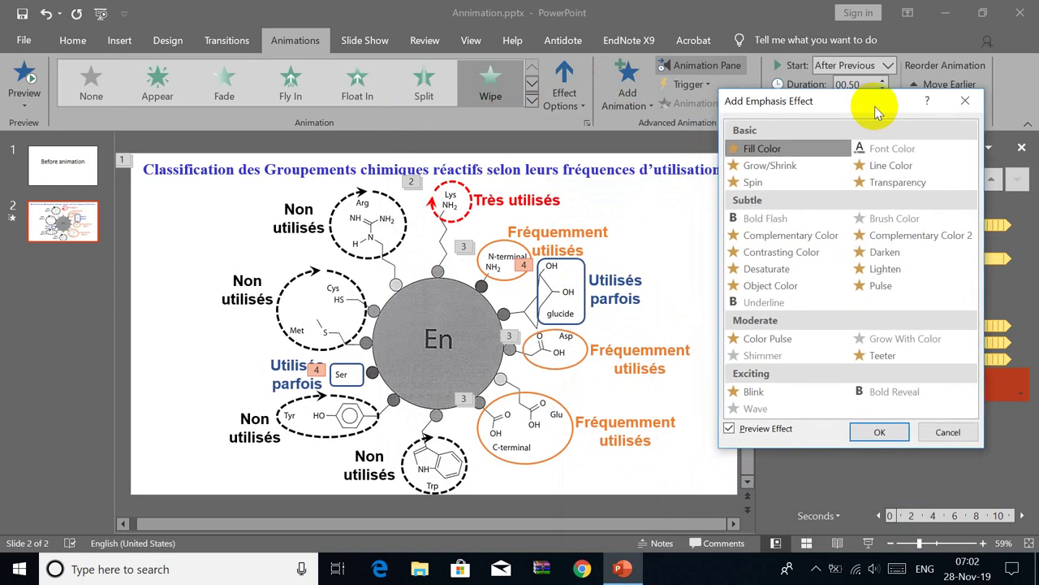
{"action": "left_click", "coordinate": [770, 392]}
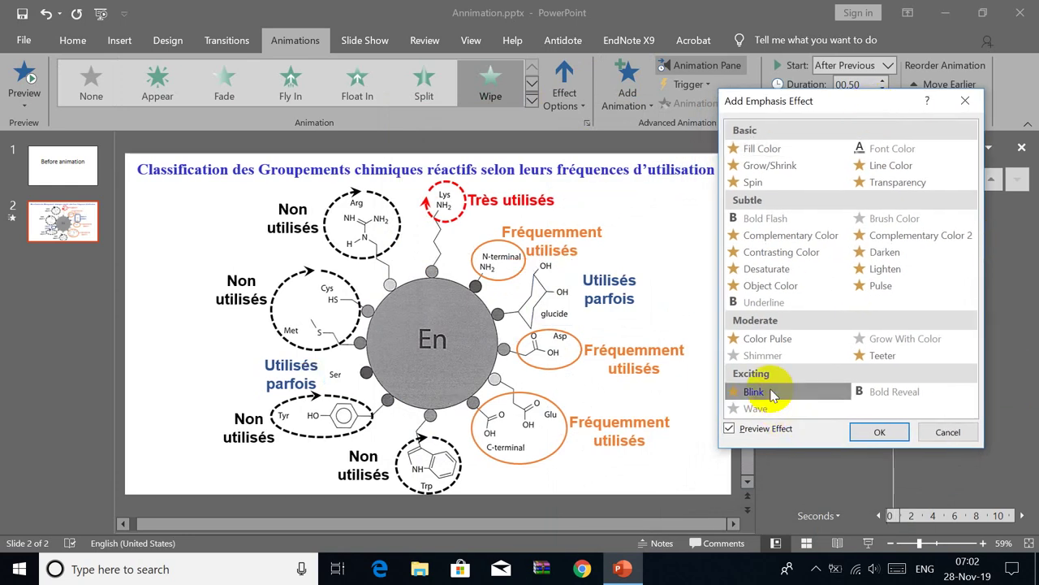
{"action": "left_click", "coordinate": [881, 434]}
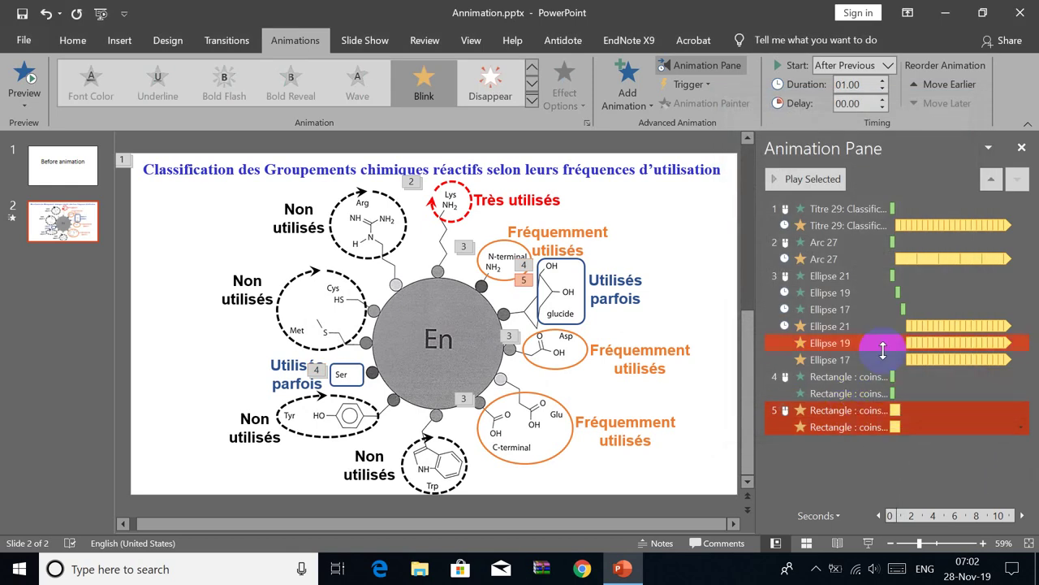
{"action": "left_click", "coordinate": [844, 410]}
{"action": "right_click", "coordinate": [886, 406]}
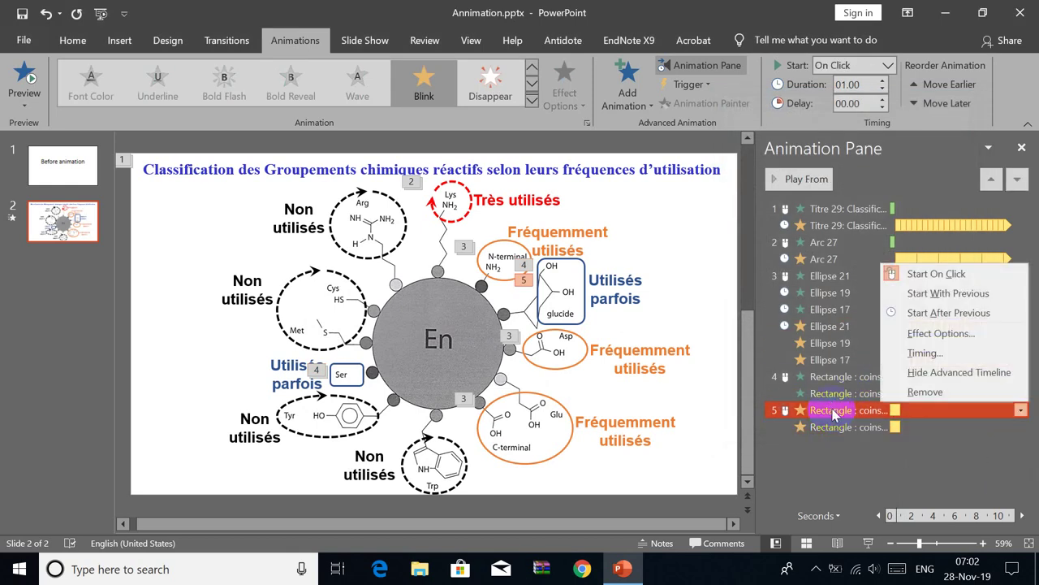
{"action": "left_click", "coordinate": [934, 313]}
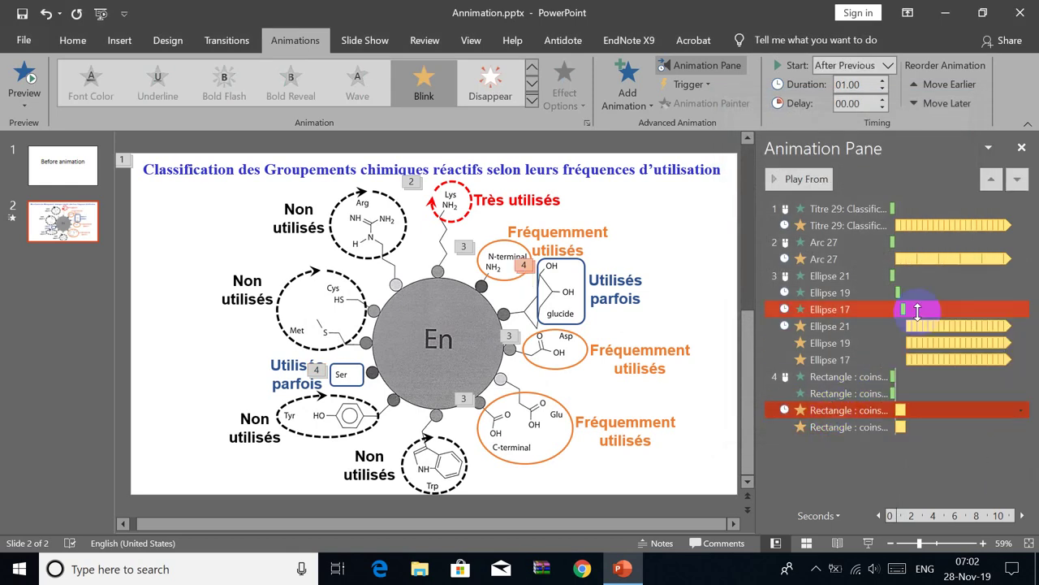
{"action": "left_click_drag", "start_coordinate": [820, 343], "coordinate": [762, 376]}
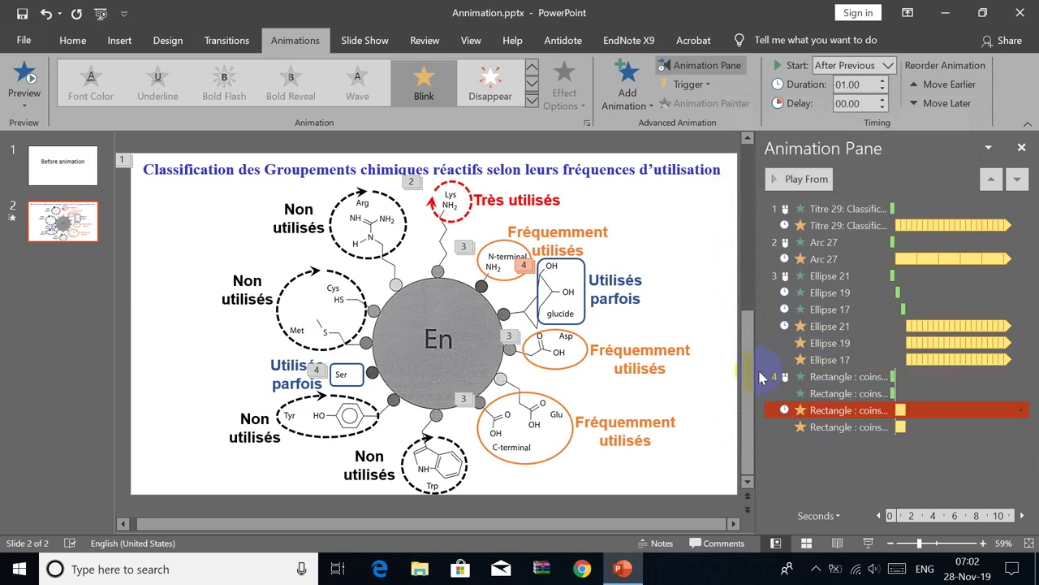
{"action": "left_click", "coordinate": [868, 542]}
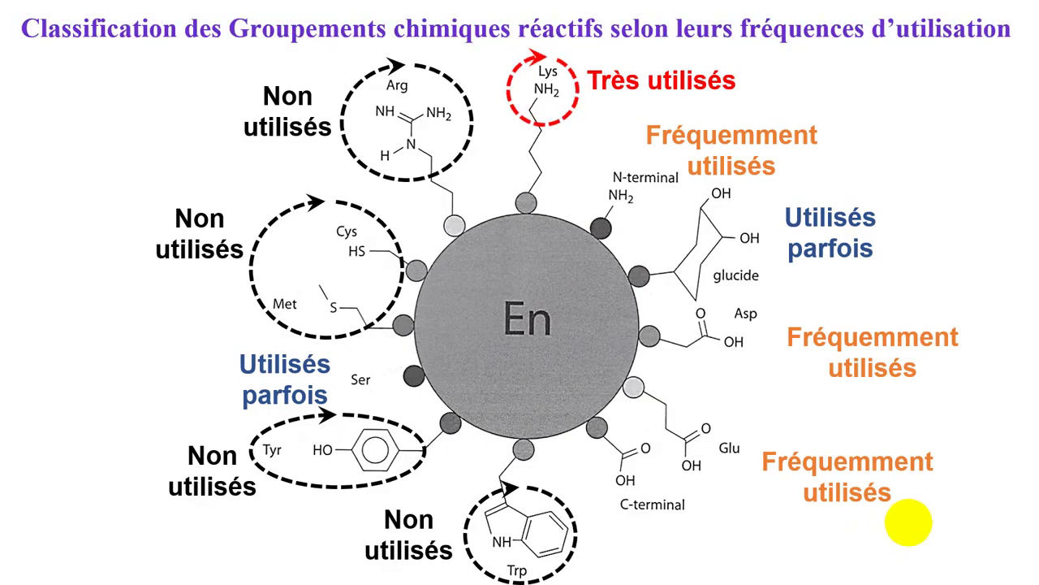
{"action": "left_click", "coordinate": [909, 523]}
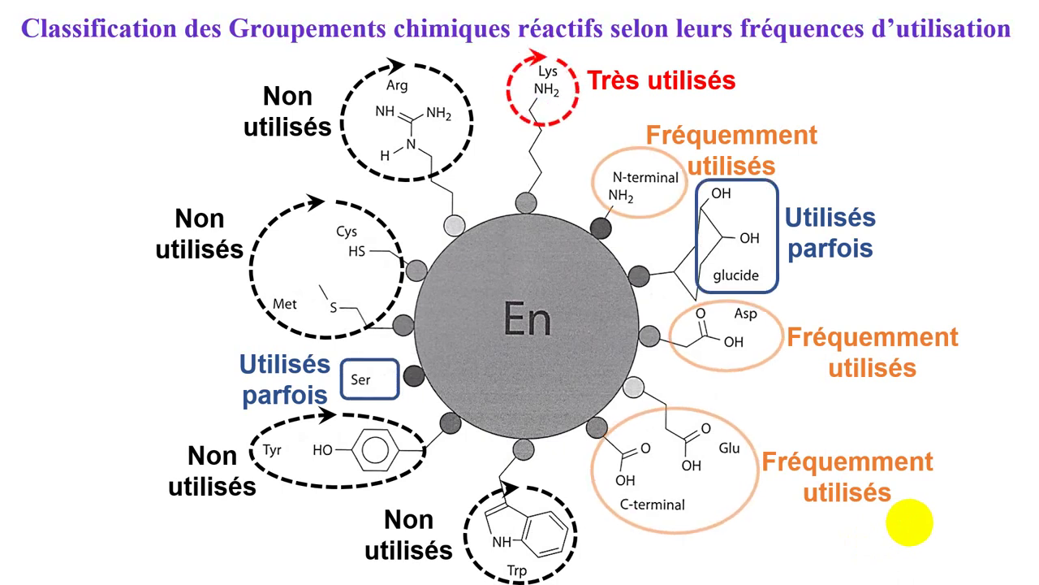
{"action": "left_click", "coordinate": [910, 522]}
{"action": "left_click", "coordinate": [909, 522]}
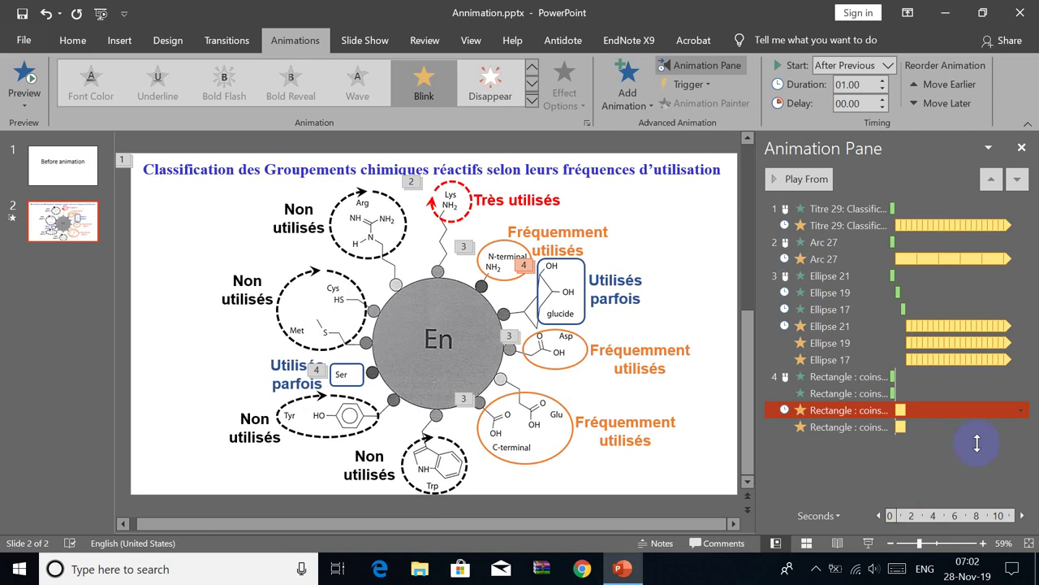
Select both Blink animations and set their Timing Repeat to Until End of Slide.
{"action": "left_click", "coordinate": [847, 426]}
{"action": "left_click", "coordinate": [857, 411], "text": "ctrl"}
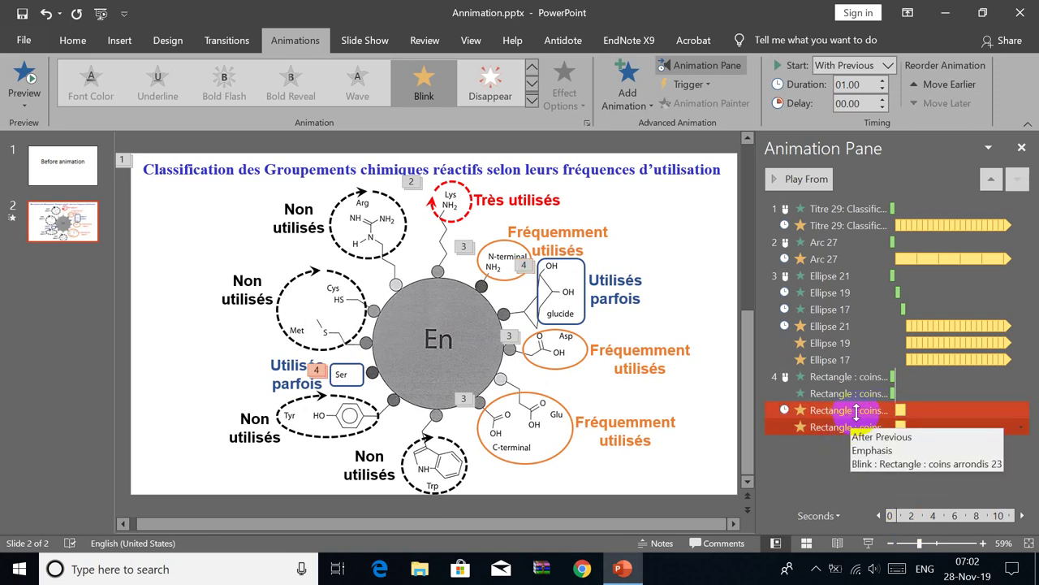
{"action": "left_click", "coordinate": [857, 411]}
{"action": "left_click", "coordinate": [850, 423], "text": "ctrl"}
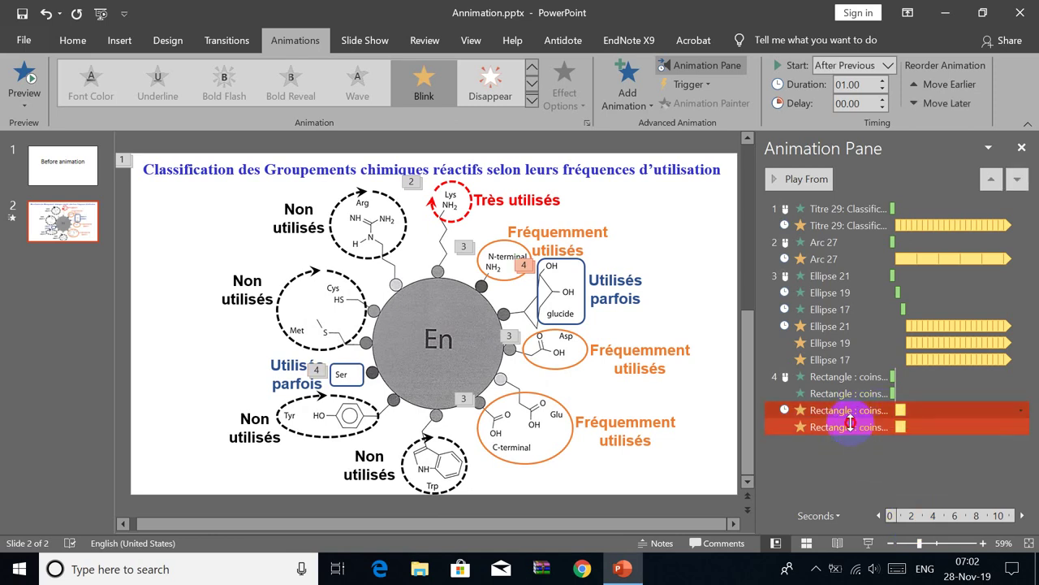
{"action": "right_click", "coordinate": [862, 408]}
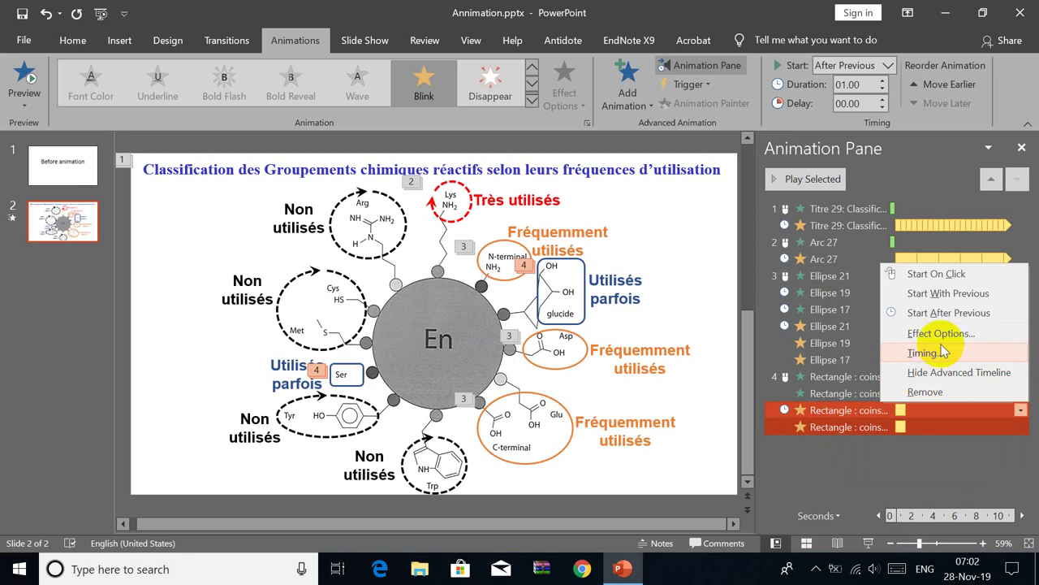
{"action": "left_click", "coordinate": [941, 336]}
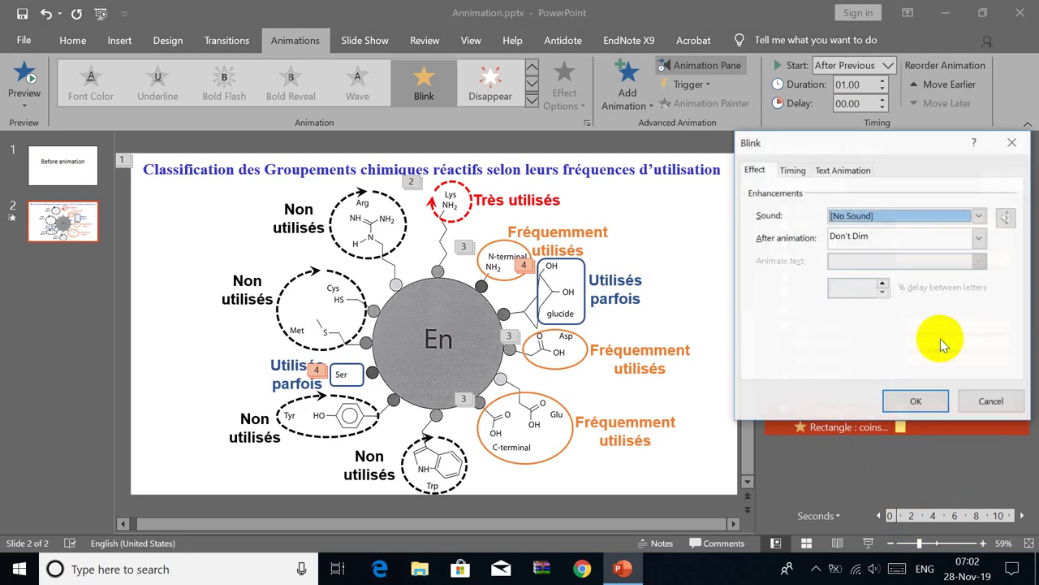
{"action": "left_click", "coordinate": [792, 172]}
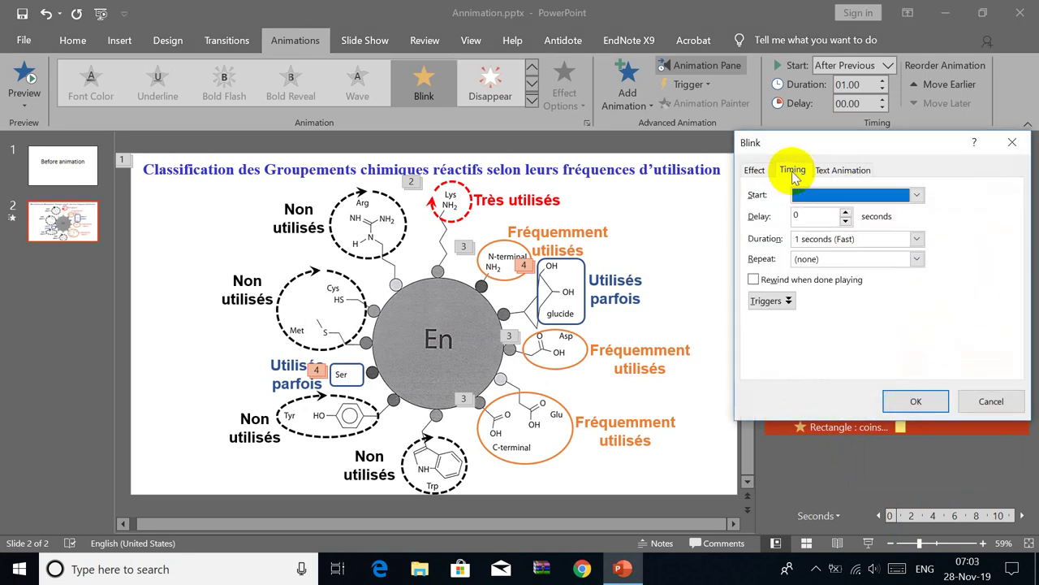
{"action": "left_click", "coordinate": [917, 259]}
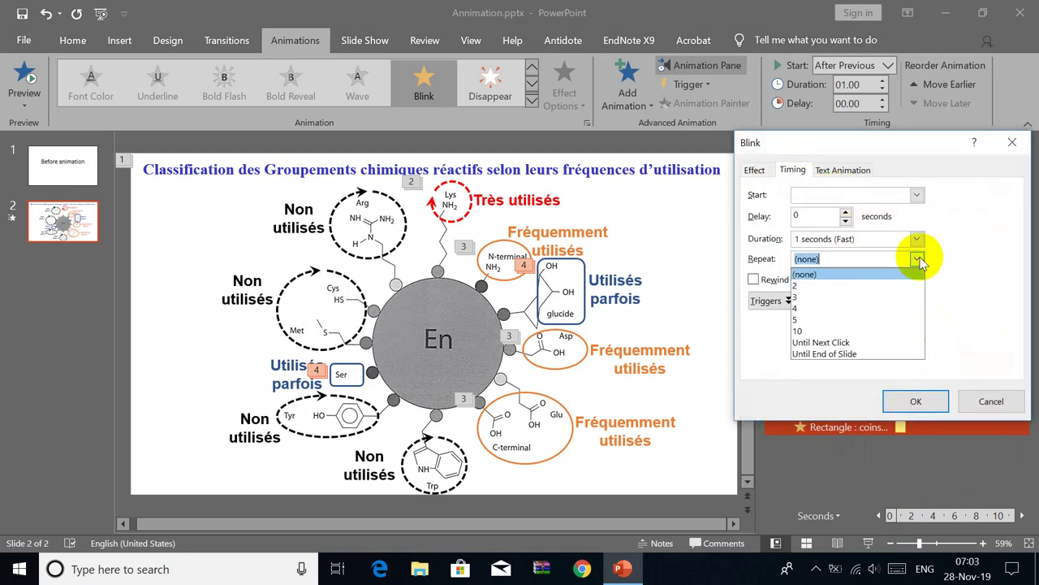
{"action": "left_click", "coordinate": [816, 354]}
{"action": "left_click", "coordinate": [921, 401]}
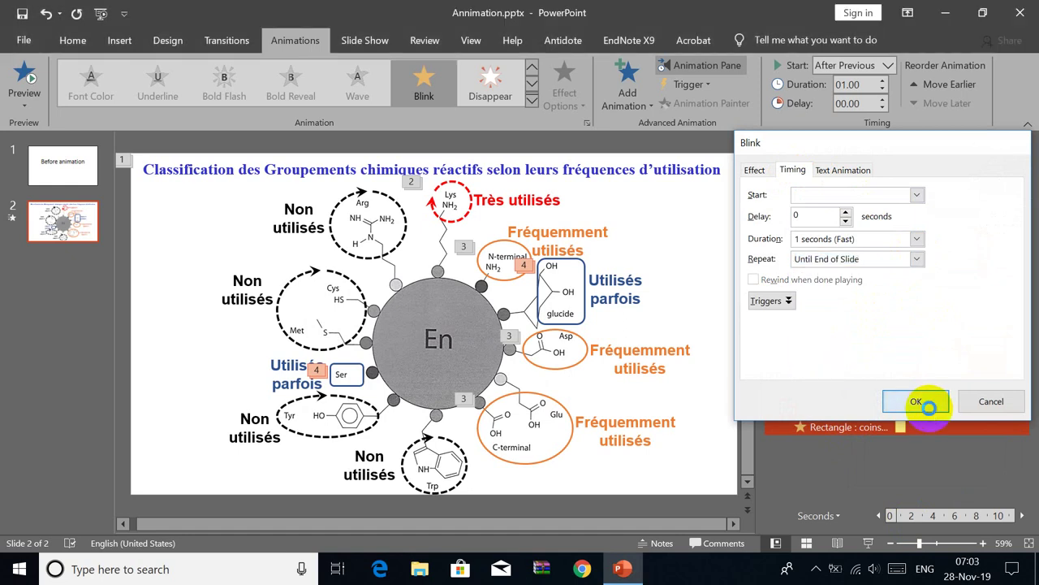
Preview the enzyme slide as a full-screen slide show, then exit back to editing.
{"action": "left_click", "coordinate": [873, 545]}
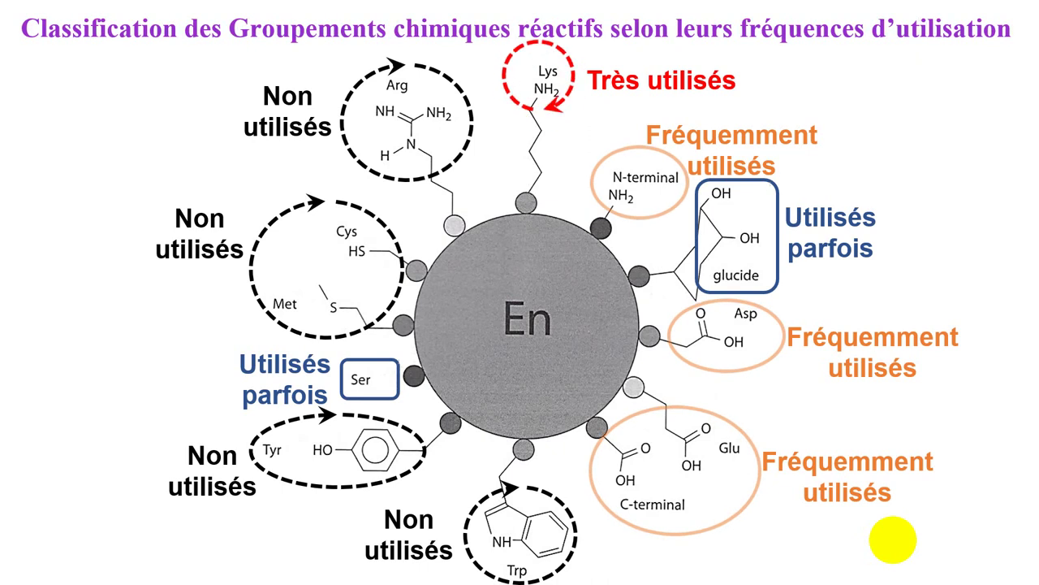
{"action": "key", "text": "Escape"}
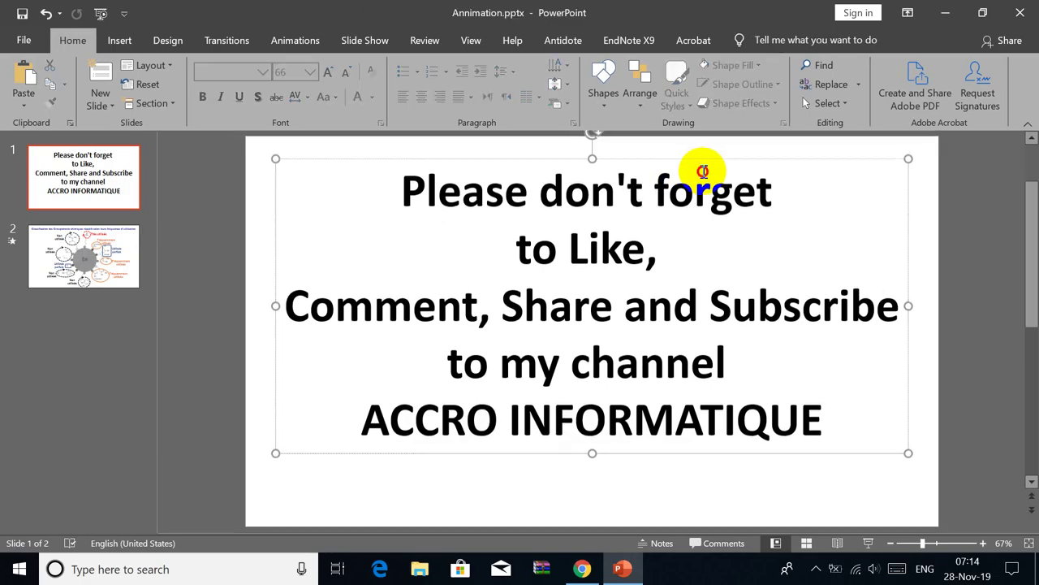
Give slide 1's thank-you message a Complementary Color 2 emphasis and preview it in Slide Show.
{"action": "left_click", "coordinate": [708, 165]}
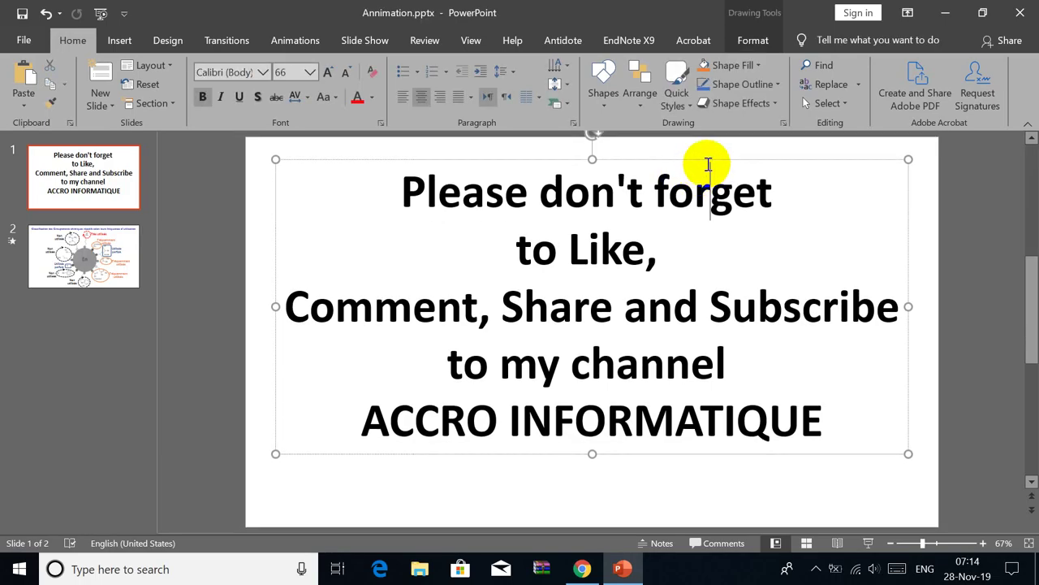
{"action": "left_click", "coordinate": [295, 40]}
{"action": "left_click", "coordinate": [626, 86]}
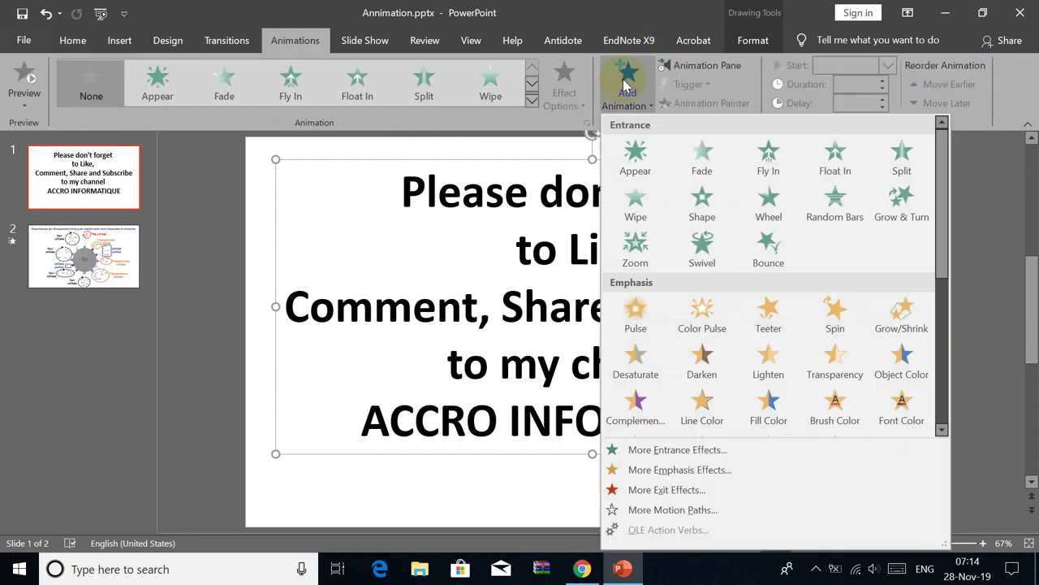
{"action": "left_click", "coordinate": [676, 470]}
{"action": "left_click_drag", "start_coordinate": [557, 105], "coordinate": [782, 177]}
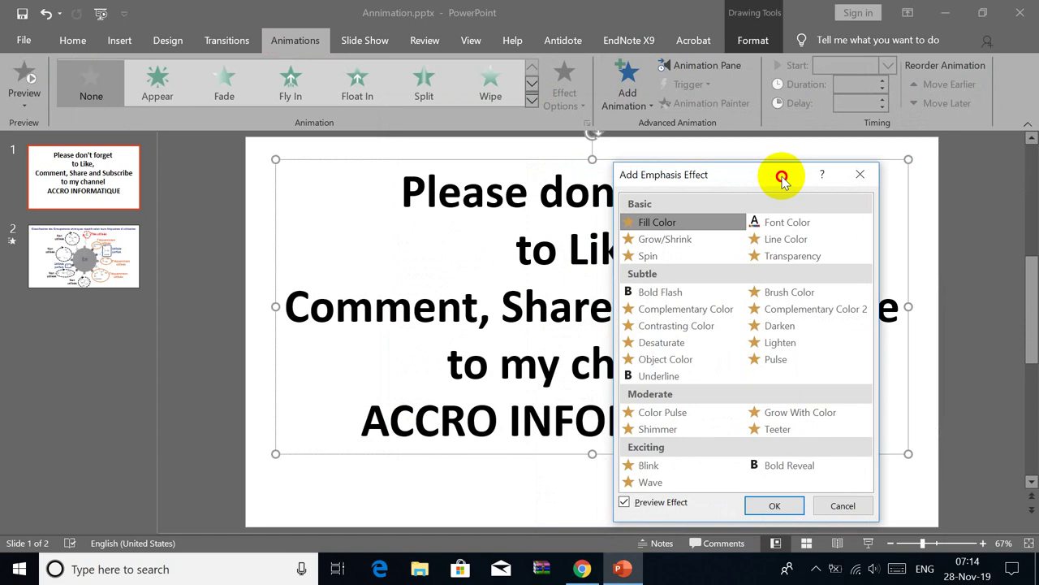
{"action": "left_click", "coordinate": [662, 314]}
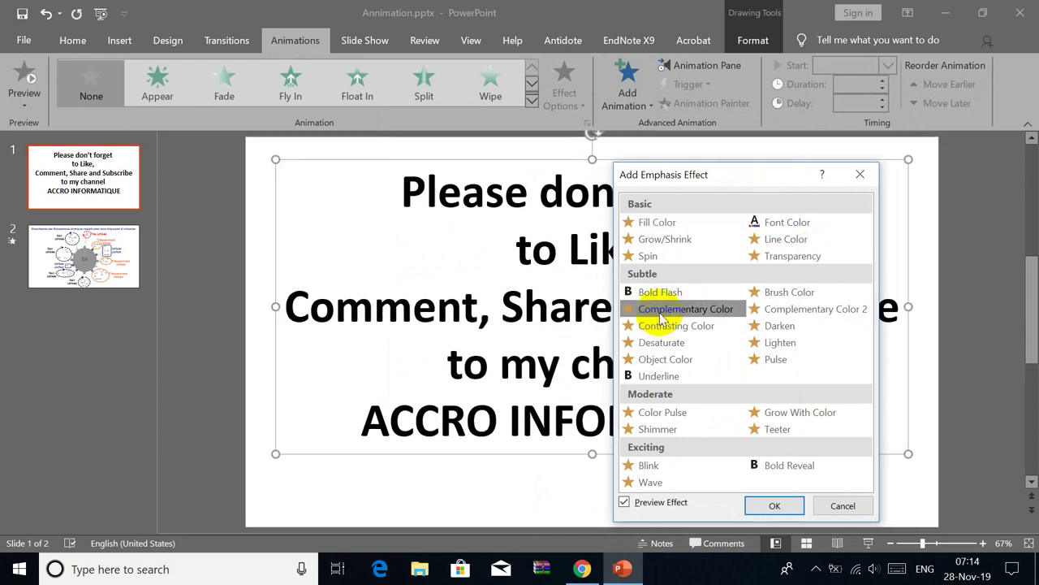
{"action": "left_click", "coordinate": [768, 309]}
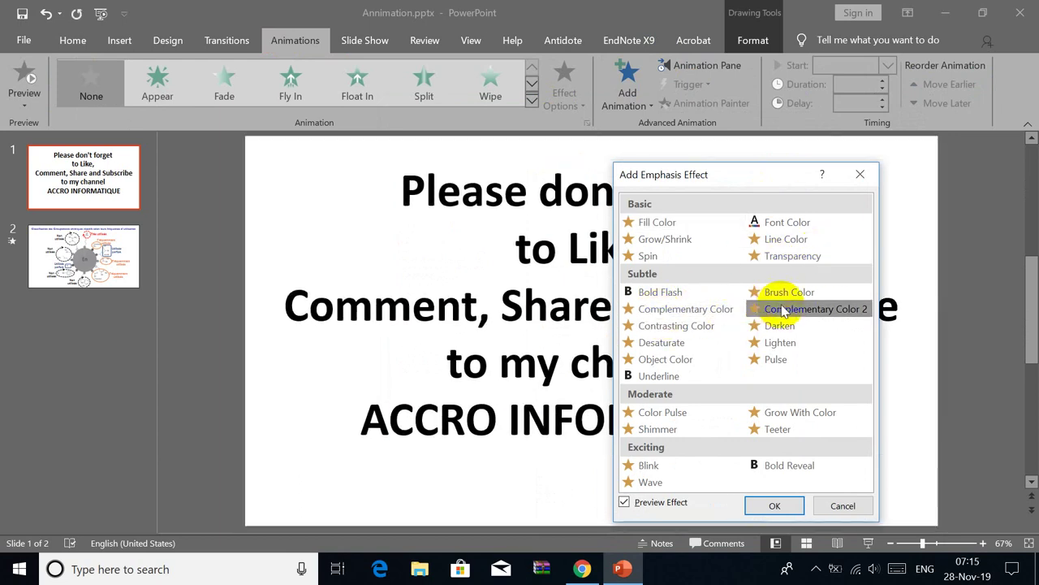
{"action": "left_click", "coordinate": [775, 505]}
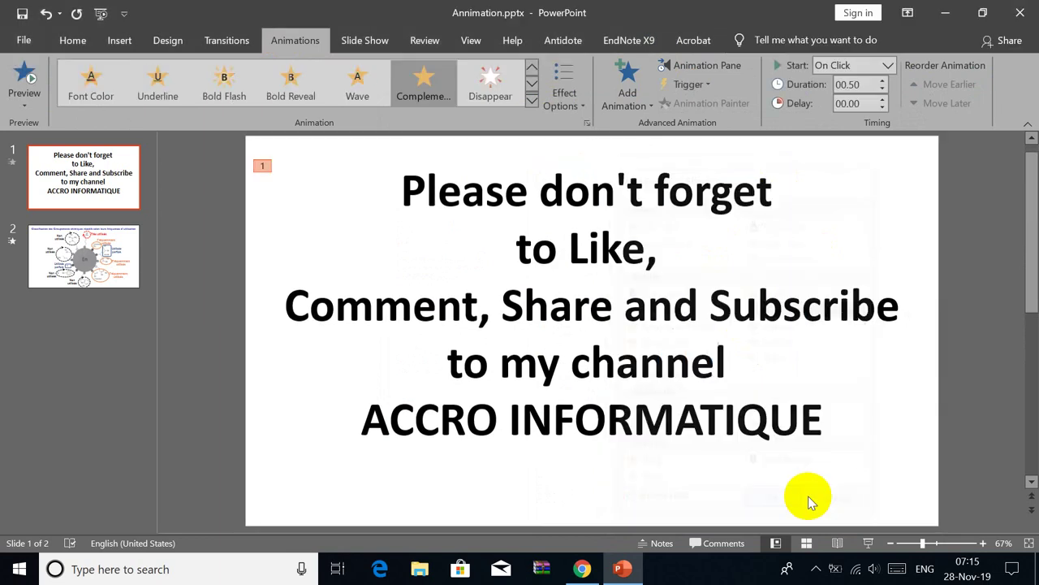
{"action": "left_click", "coordinate": [868, 543]}
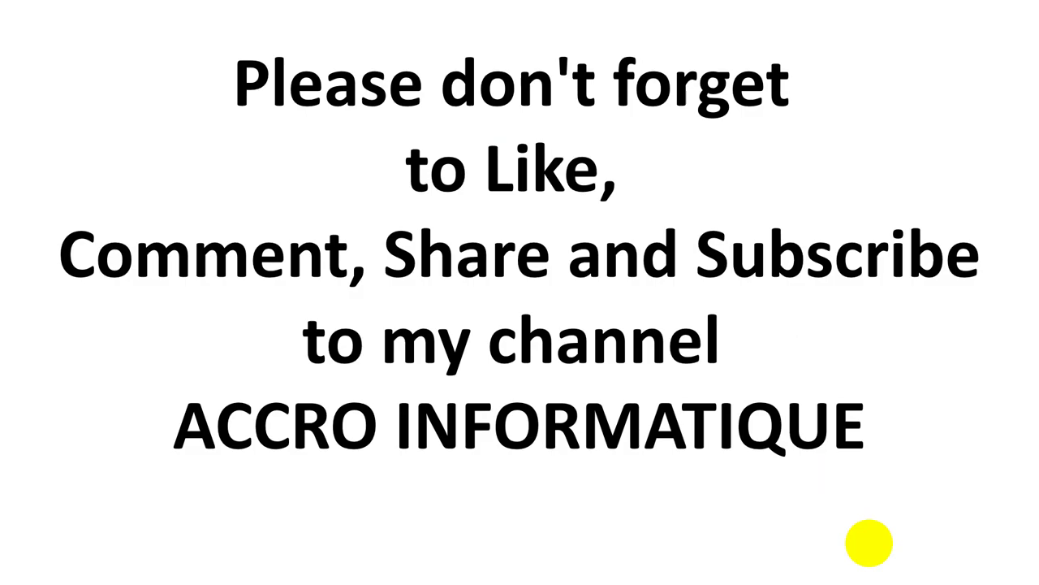
{"action": "key", "text": "Escape"}
Select all the thank-you message text and change its font colour to blue.
{"action": "left_click", "coordinate": [666, 327]}
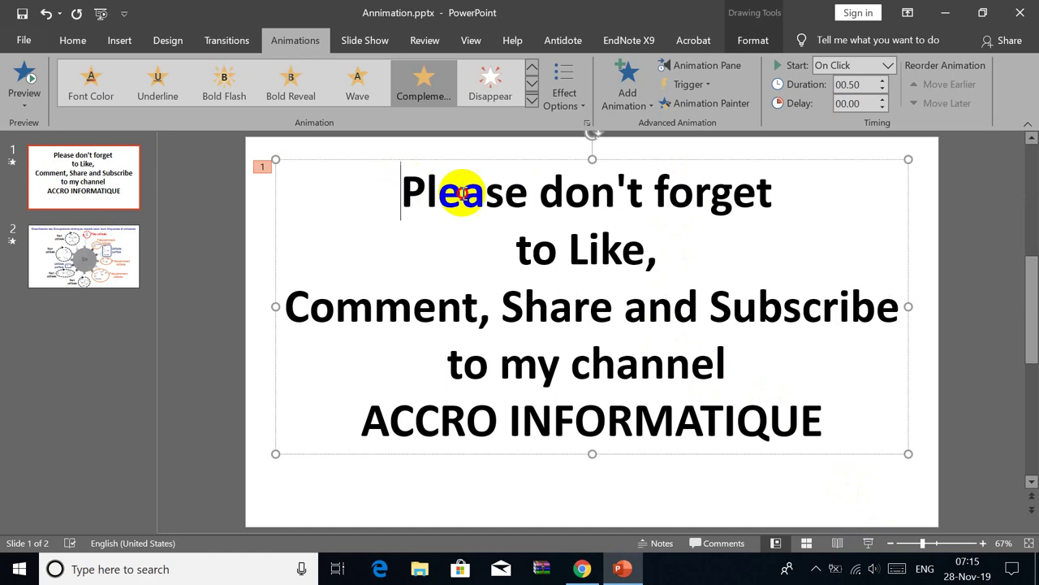
{"action": "left_click_drag", "start_coordinate": [461, 193], "coordinate": [801, 413]}
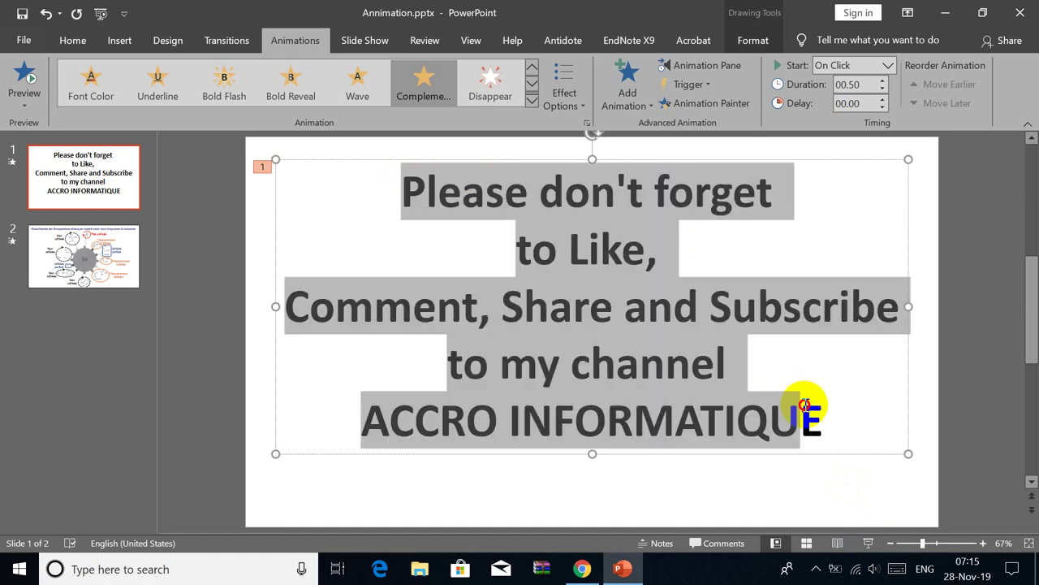
{"action": "left_click", "coordinate": [25, 40]}
{"action": "left_click", "coordinate": [41, 38]}
{"action": "left_click", "coordinate": [72, 41]}
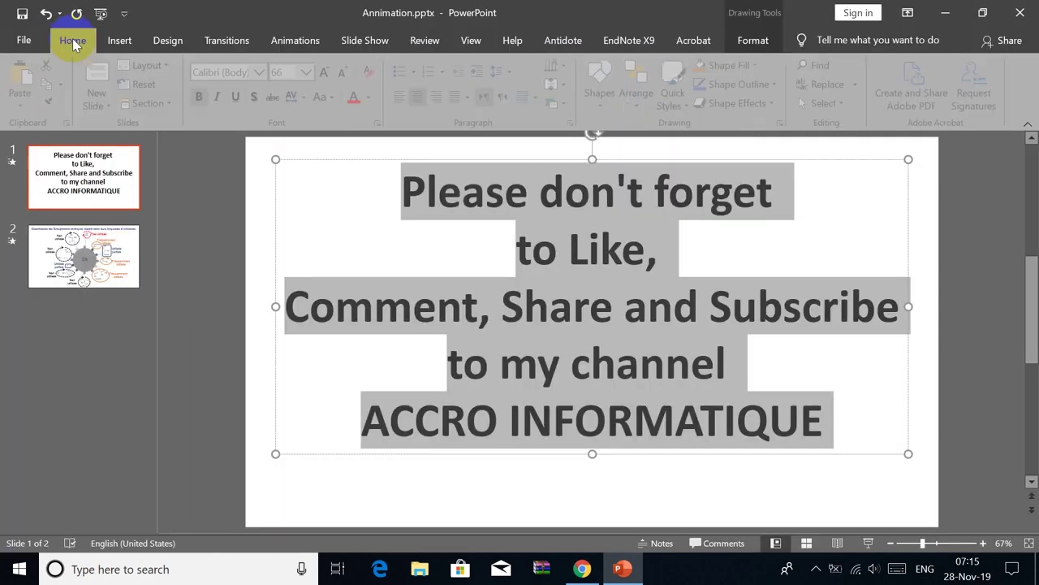
{"action": "left_click", "coordinate": [375, 98]}
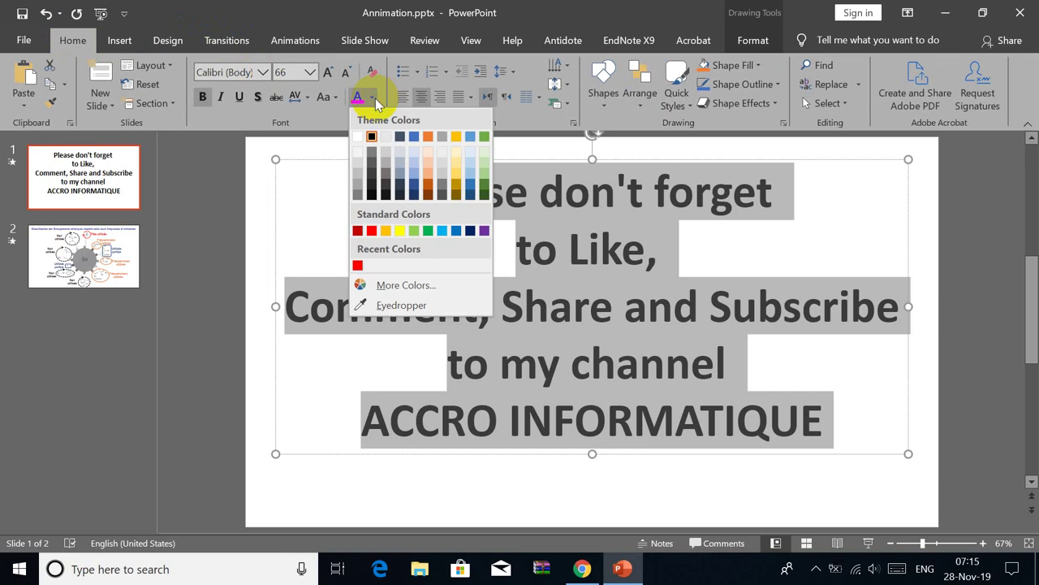
{"action": "left_click", "coordinate": [417, 137]}
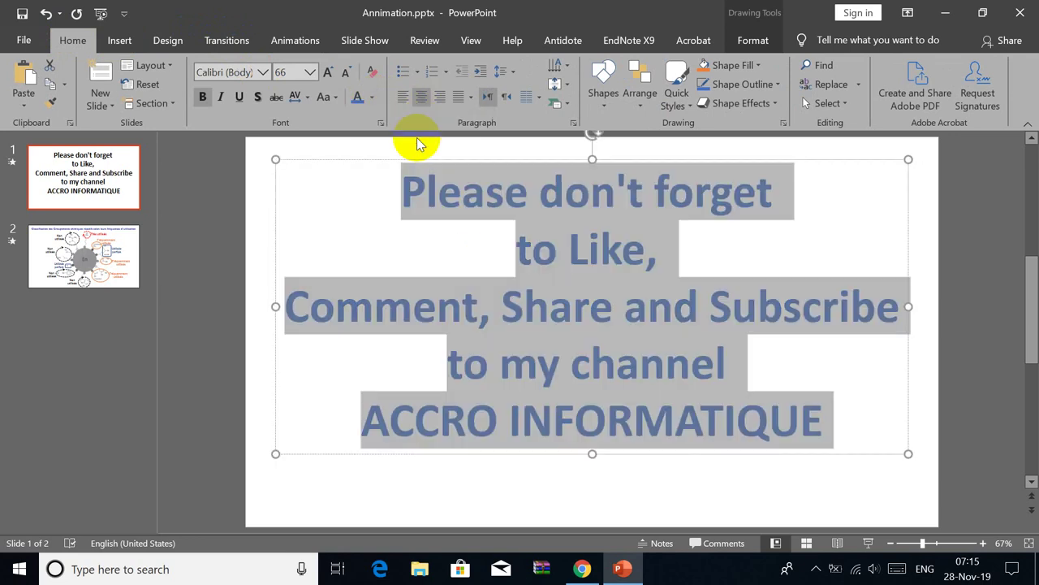
{"action": "left_click", "coordinate": [573, 156]}
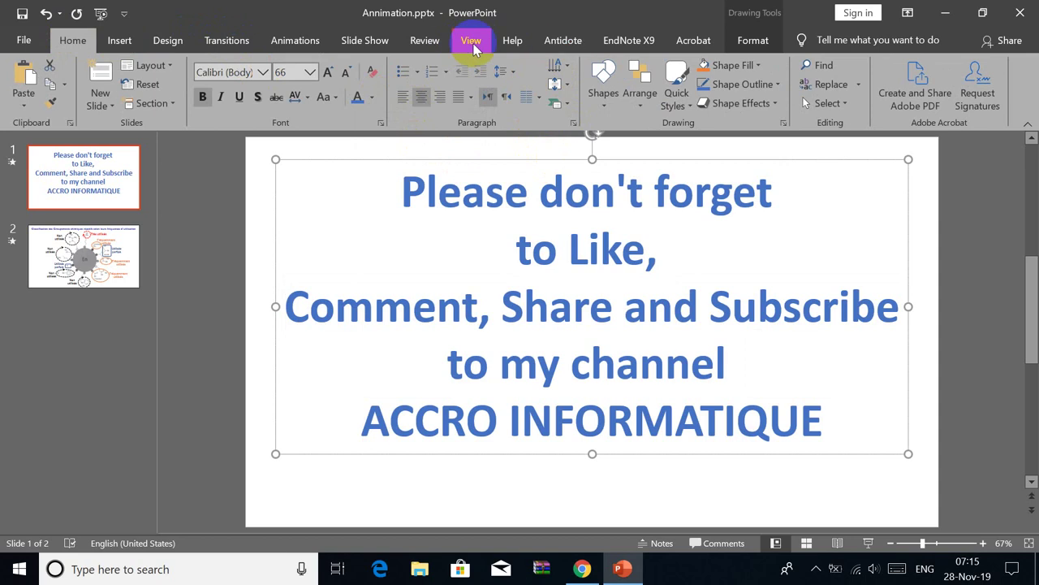
Set the text's Complementary Color 2 animation to repeat Until End of Slide, then run the slide show.
{"action": "left_click", "coordinate": [296, 40]}
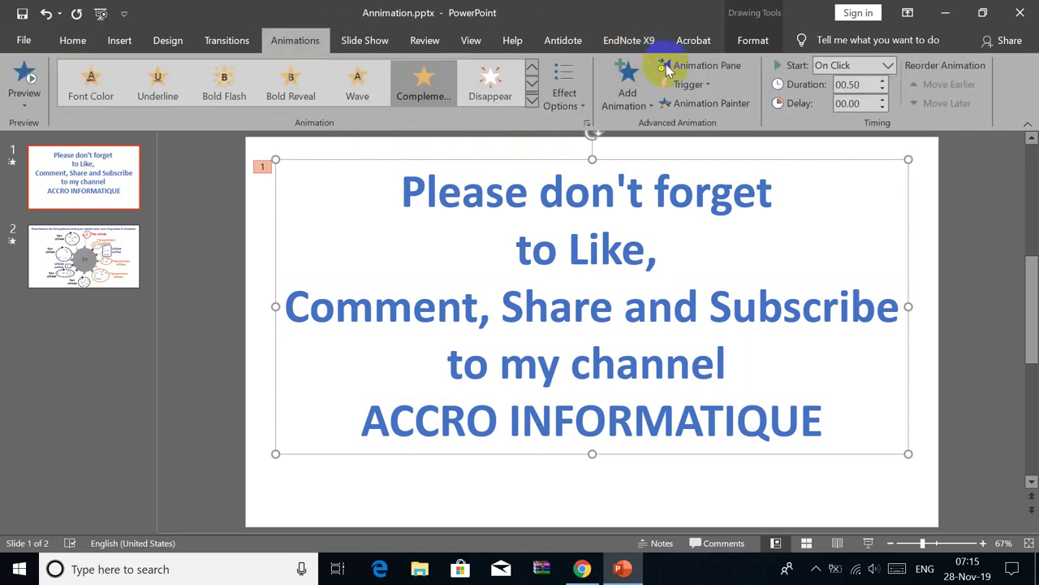
{"action": "left_click", "coordinate": [692, 69]}
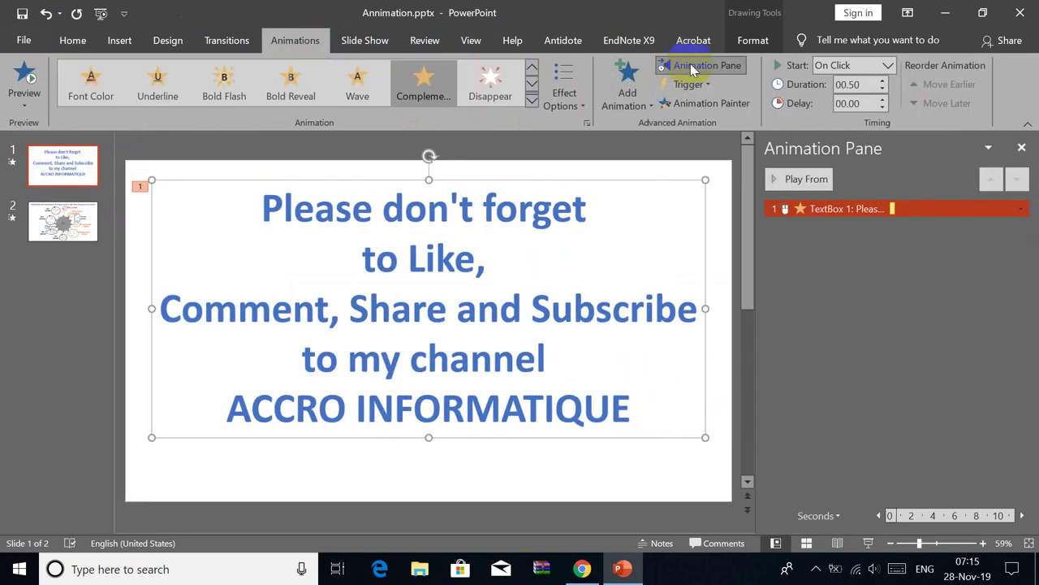
{"action": "right_click", "coordinate": [826, 208]}
{"action": "left_click", "coordinate": [923, 290]}
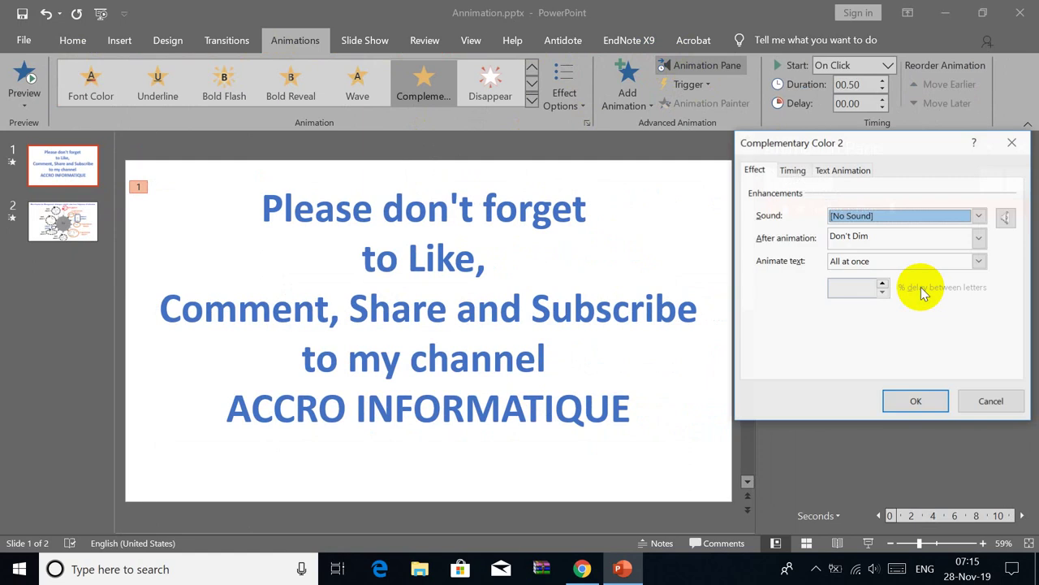
{"action": "left_click", "coordinate": [833, 172]}
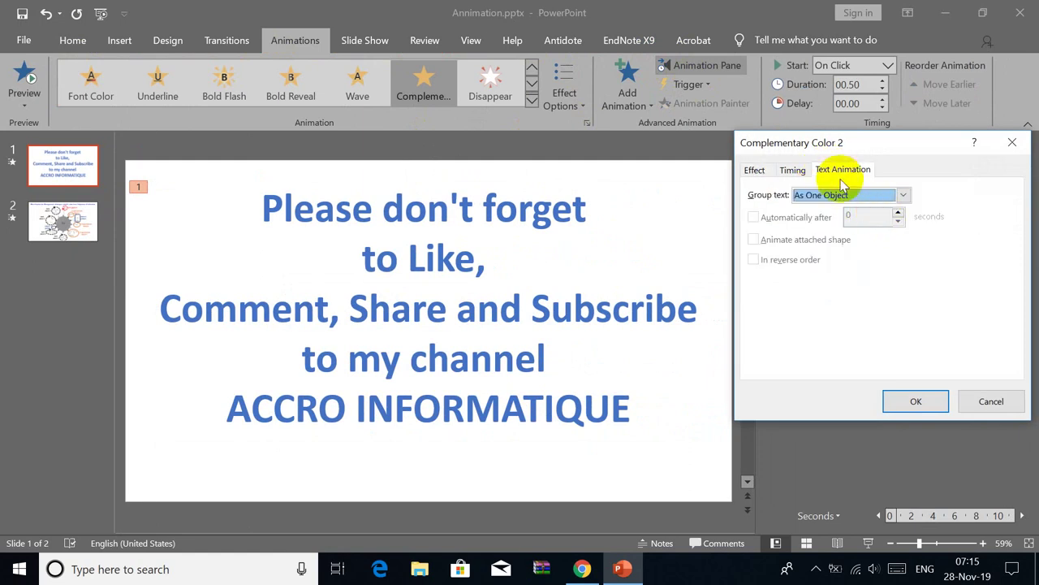
{"action": "left_click", "coordinate": [792, 171]}
{"action": "left_click", "coordinate": [916, 259]}
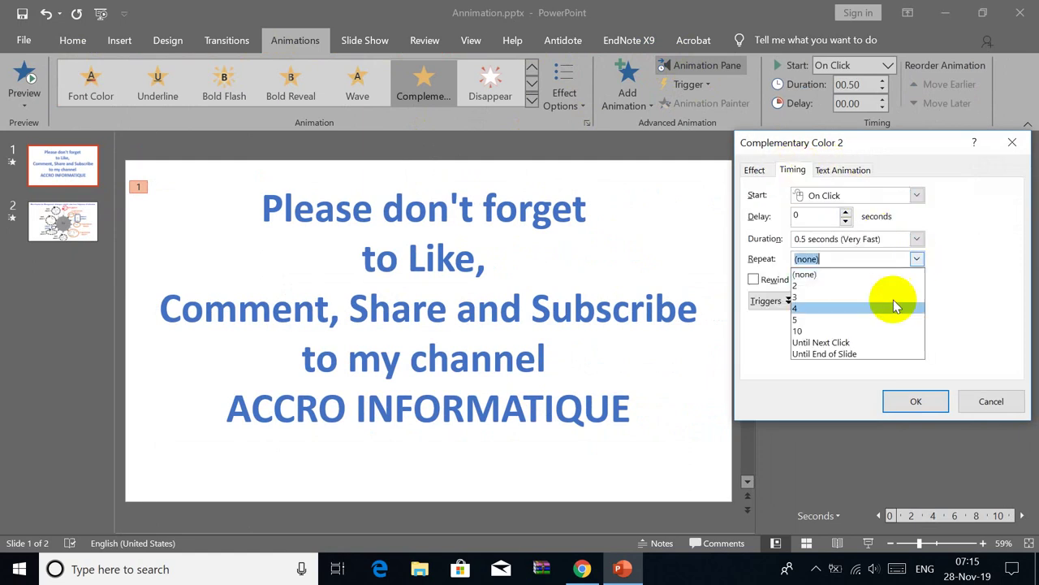
{"action": "left_click", "coordinate": [864, 356]}
{"action": "left_click", "coordinate": [928, 404]}
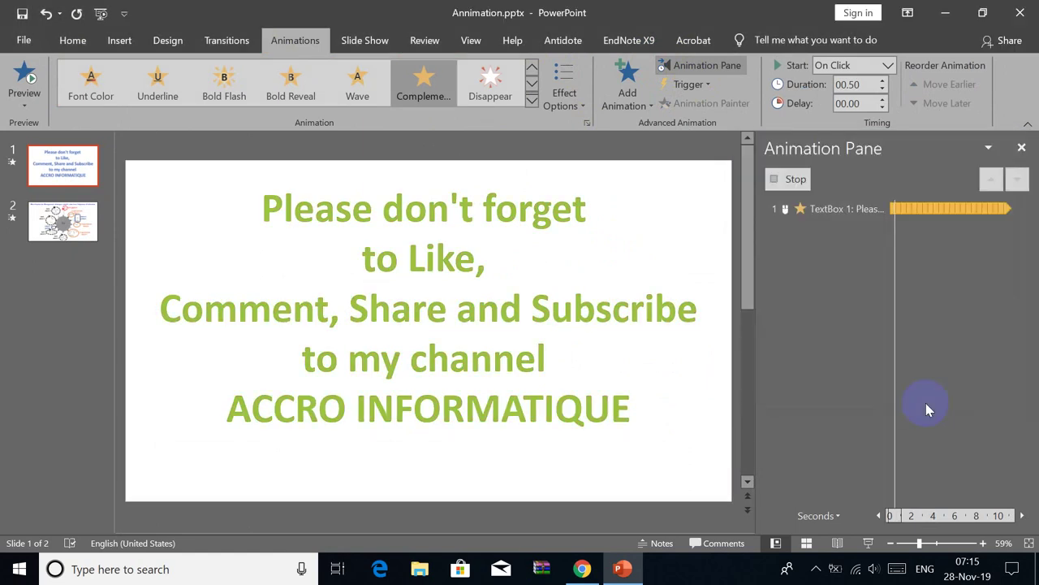
{"action": "left_click", "coordinate": [869, 543]}
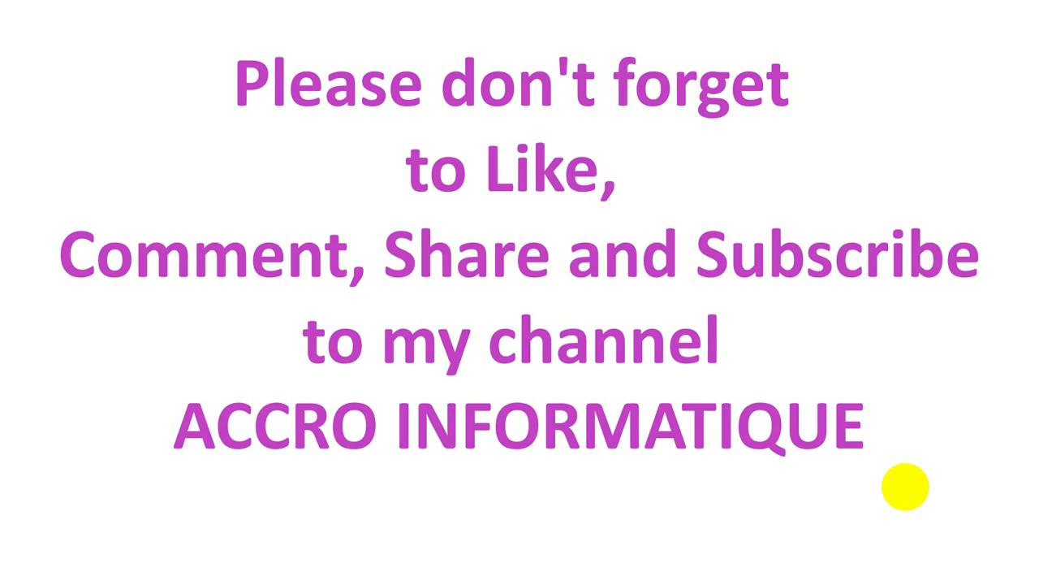
Exit the colour-cycling slide show back to editing slide 1.
{"action": "key", "text": "Escape"}
Delete the existing Complementary Color 2 animation from the thank-you text box.
{"action": "left_click", "coordinate": [936, 234]}
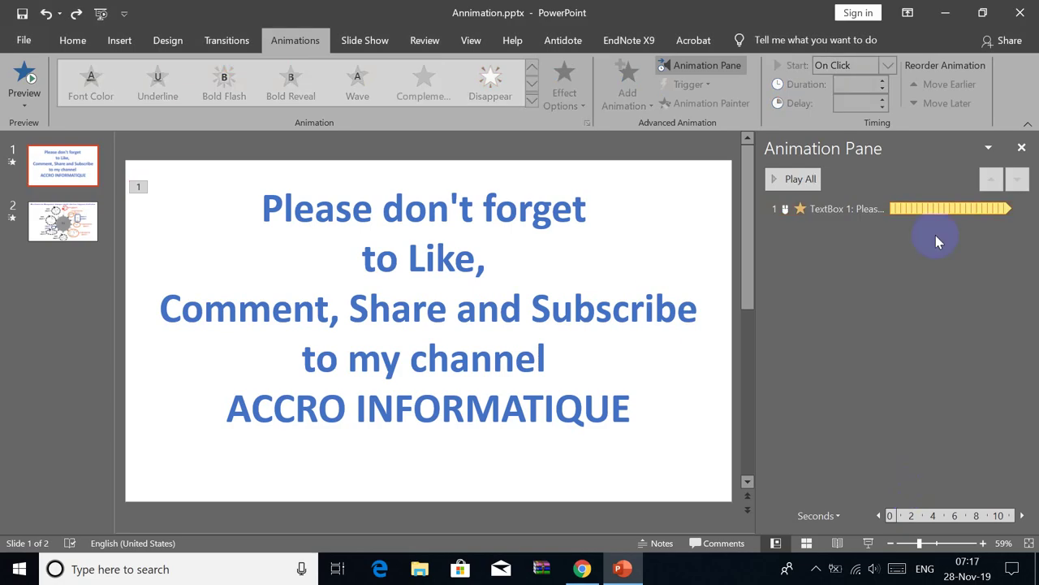
{"action": "left_click", "coordinate": [847, 209]}
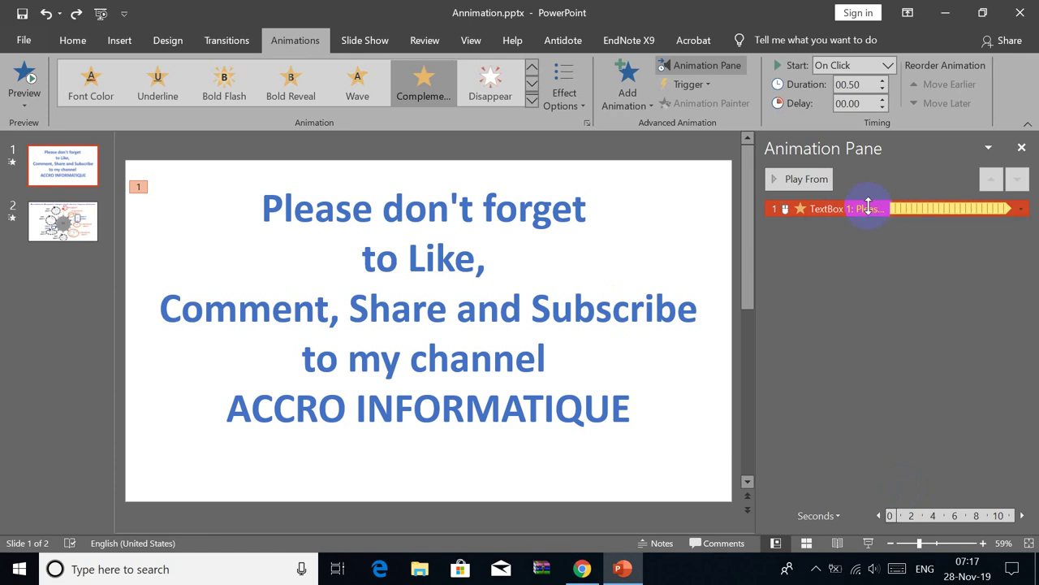
{"action": "right_click", "coordinate": [869, 209]}
{"action": "left_click", "coordinate": [907, 351]}
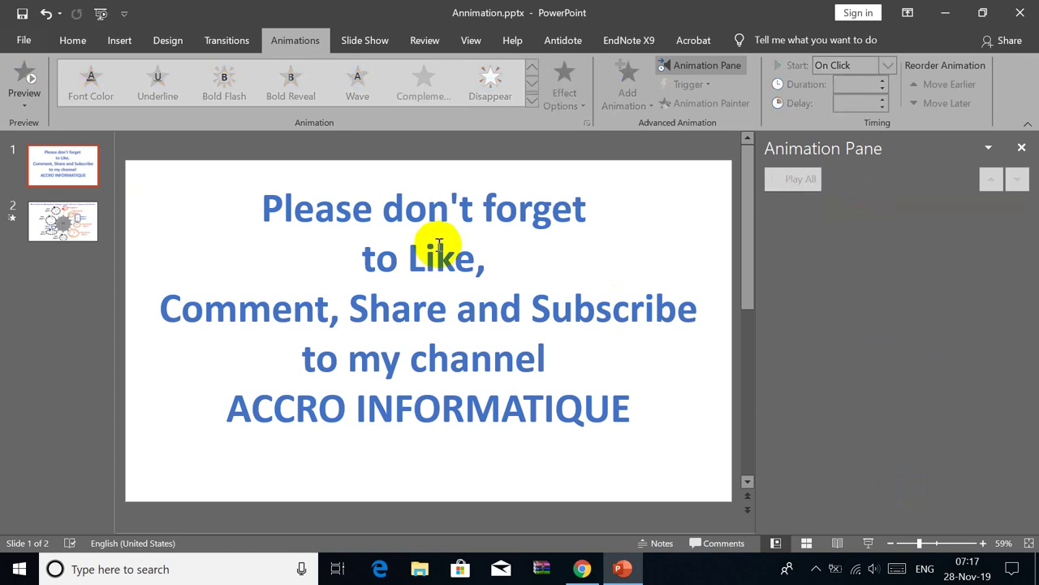
Add a Font Color emphasis effect to the whole thank-you text box.
{"action": "left_click", "coordinate": [485, 210]}
{"action": "left_click", "coordinate": [559, 181]}
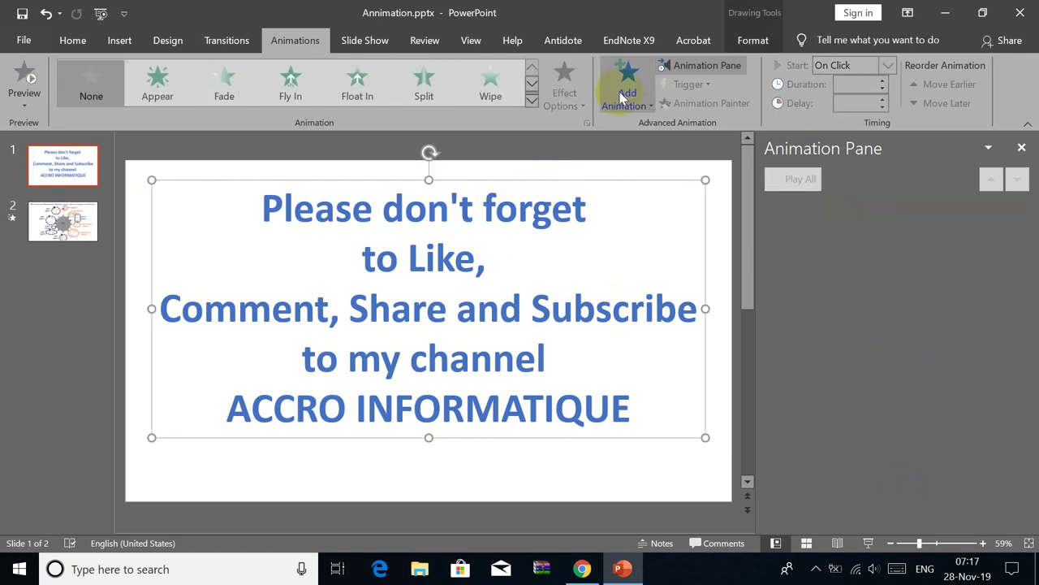
{"action": "left_click", "coordinate": [622, 96]}
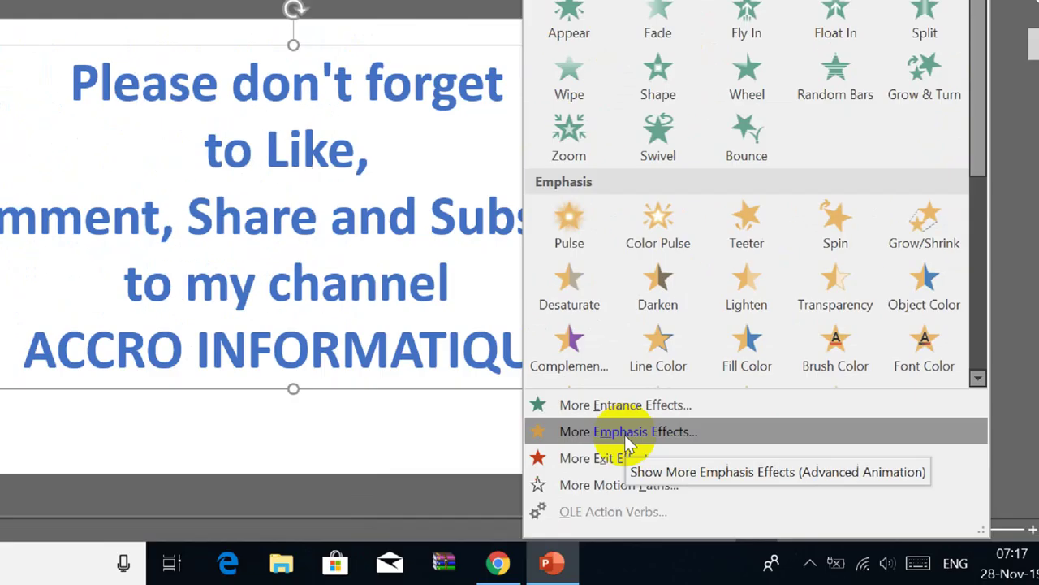
{"action": "left_click", "coordinate": [629, 443]}
{"action": "mouse_move", "coordinate": [515, 111]}
{"action": "left_mouse_down"}
{"action": "mouse_move", "coordinate": [544, 144]}
{"action": "mouse_move", "coordinate": [888, 146]}
{"action": "mouse_move", "coordinate": [878, 163]}
{"action": "left_mouse_up"}
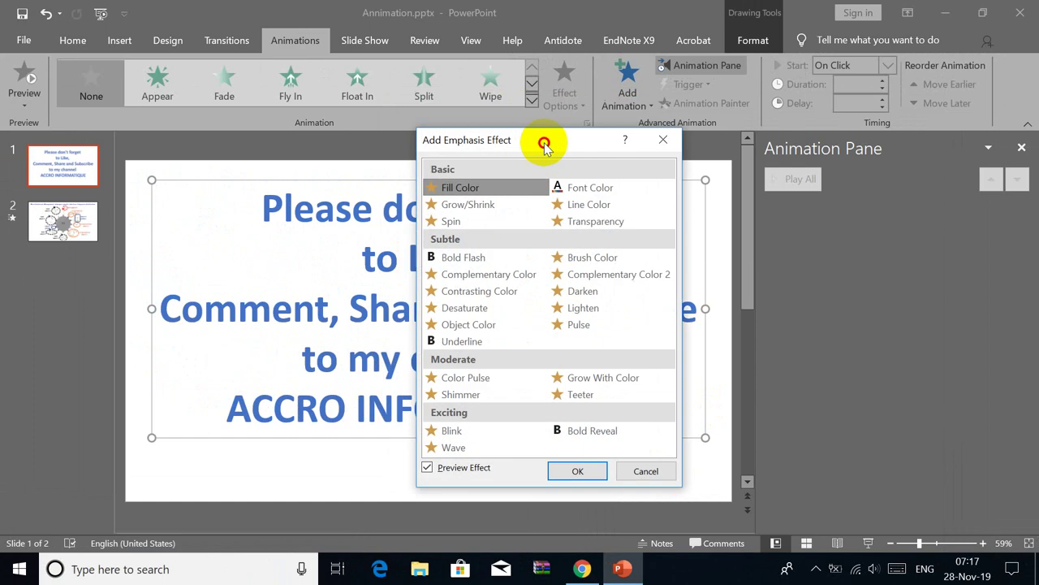
{"action": "left_click", "coordinate": [914, 207]}
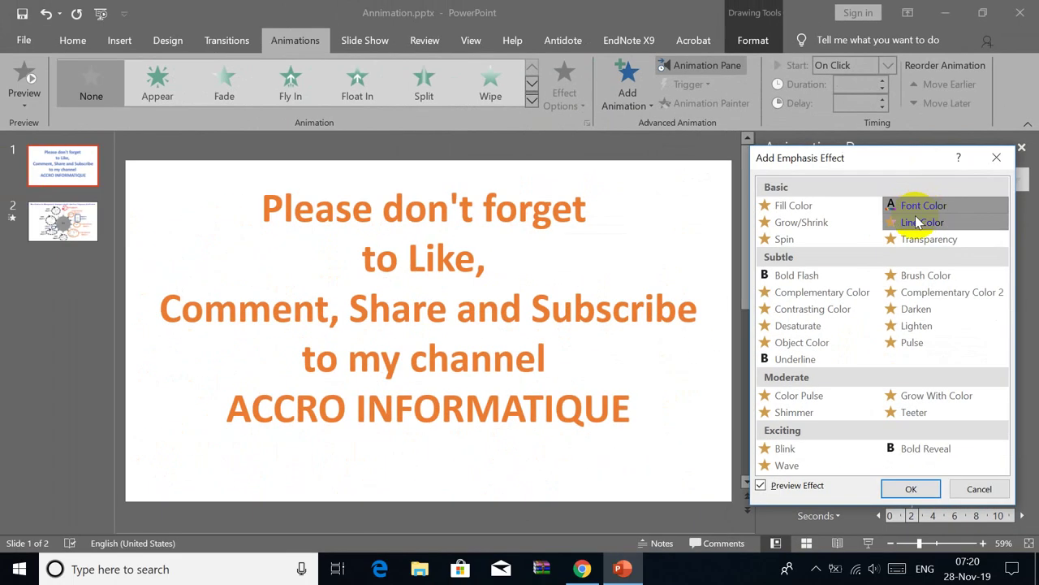
{"action": "left_click", "coordinate": [910, 489]}
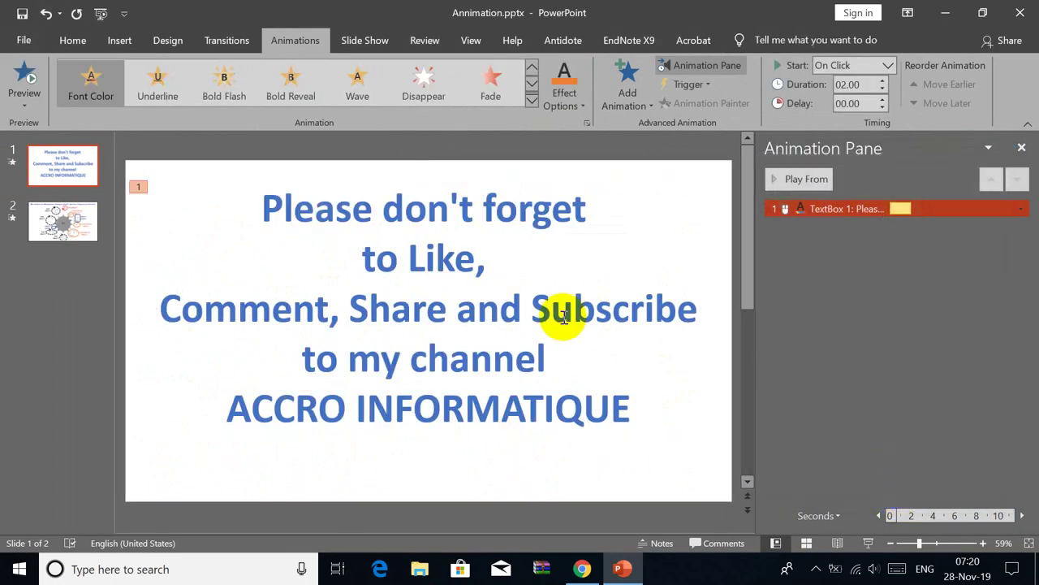
Give the Font Color animation the cyan-green-yellow-orange rainbow gradient style with auto-reverse.
{"action": "right_click", "coordinate": [852, 208]}
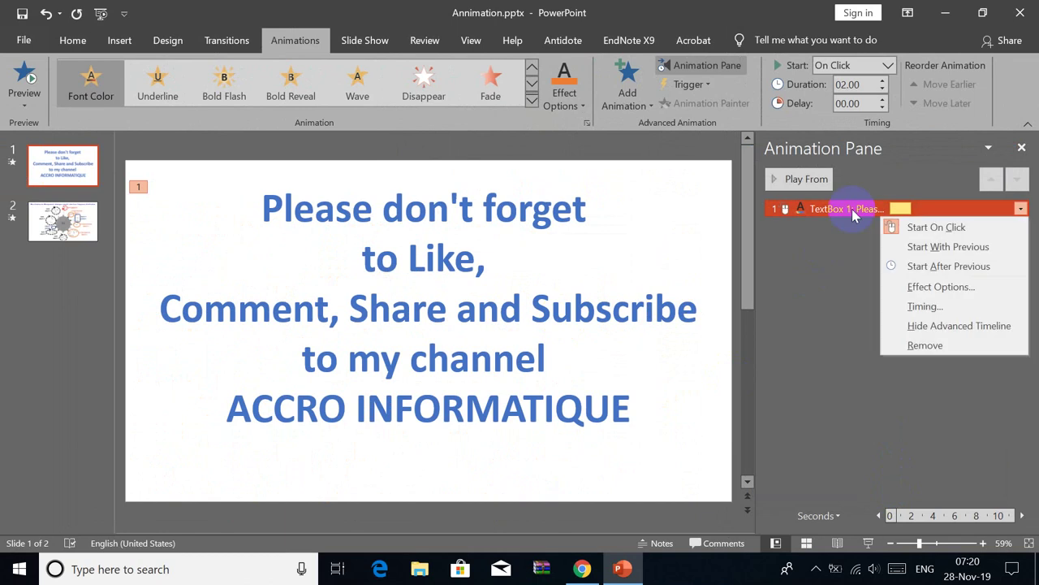
{"action": "left_click", "coordinate": [899, 288]}
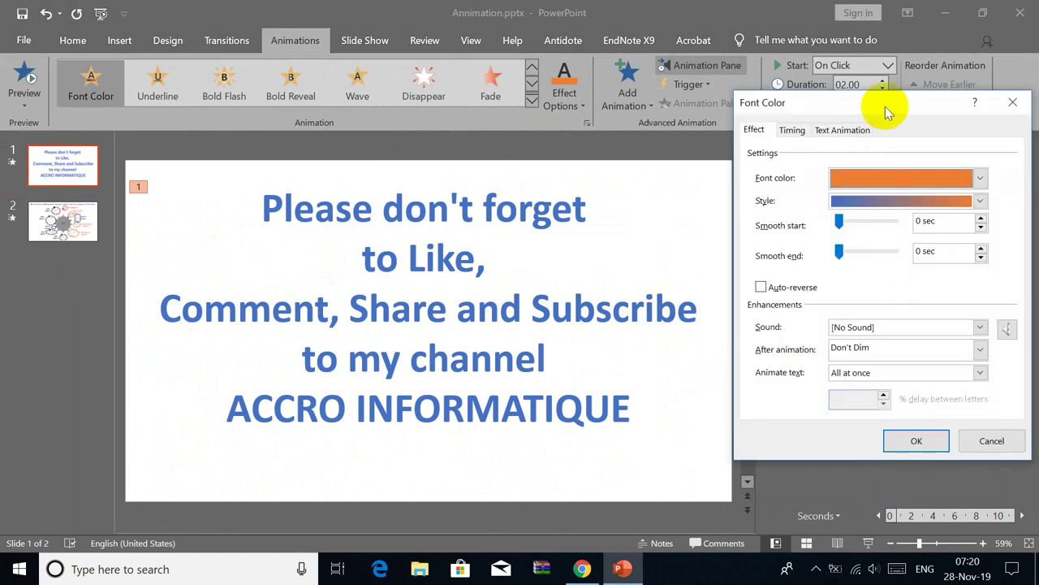
{"action": "left_click_drag", "start_coordinate": [887, 112], "coordinate": [838, 174]}
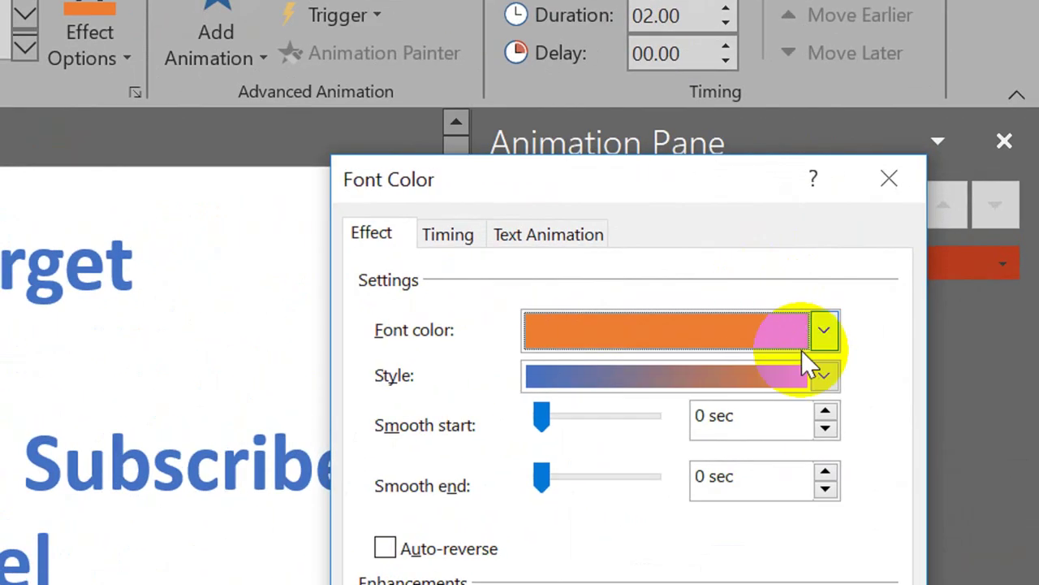
{"action": "left_click", "coordinate": [932, 267]}
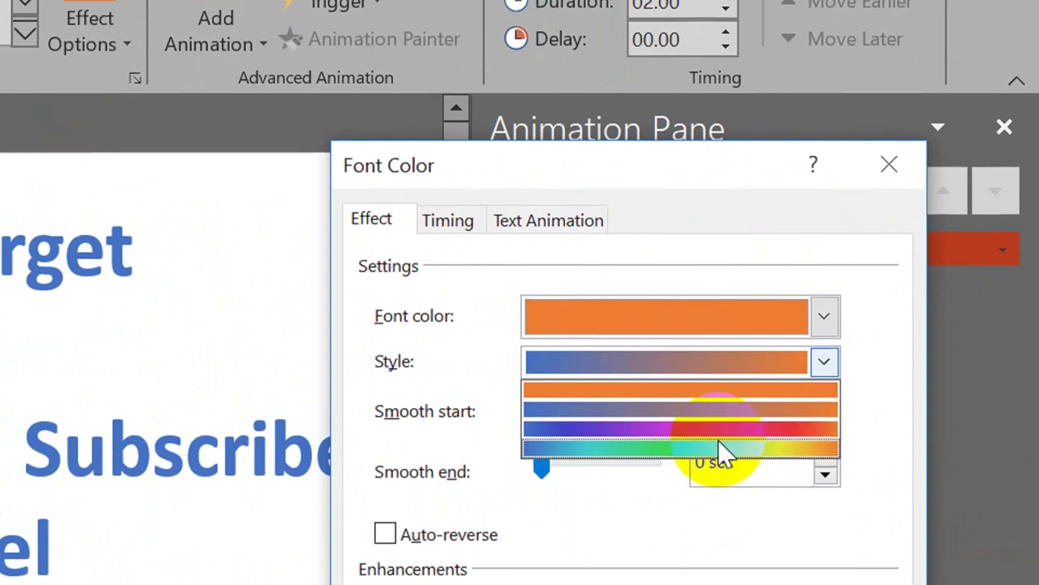
{"action": "left_click", "coordinate": [718, 457]}
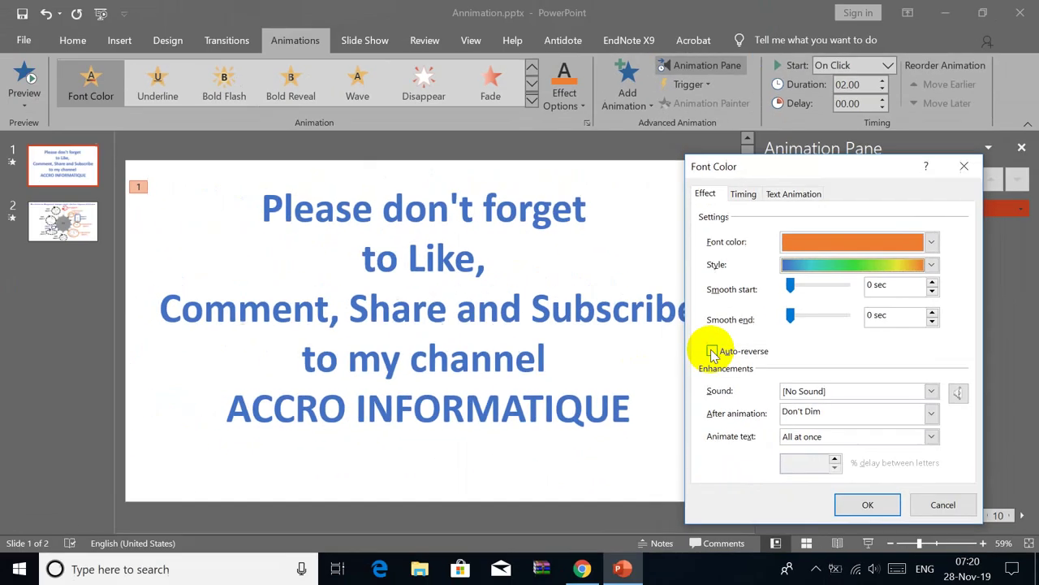
{"action": "left_click", "coordinate": [711, 351]}
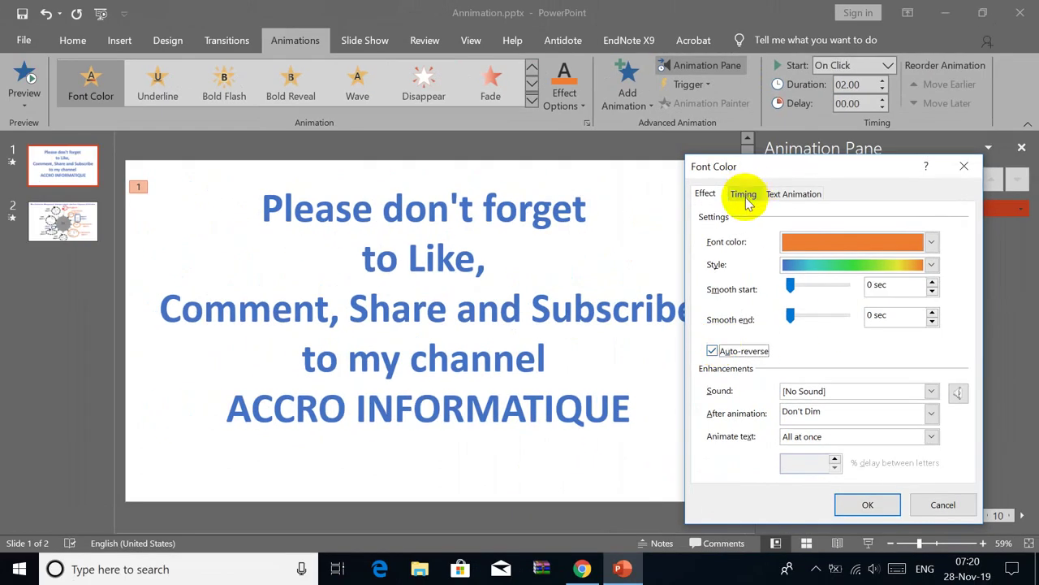
Make the animation repeat until end of slide and animate the text by word.
{"action": "left_click", "coordinate": [745, 195]}
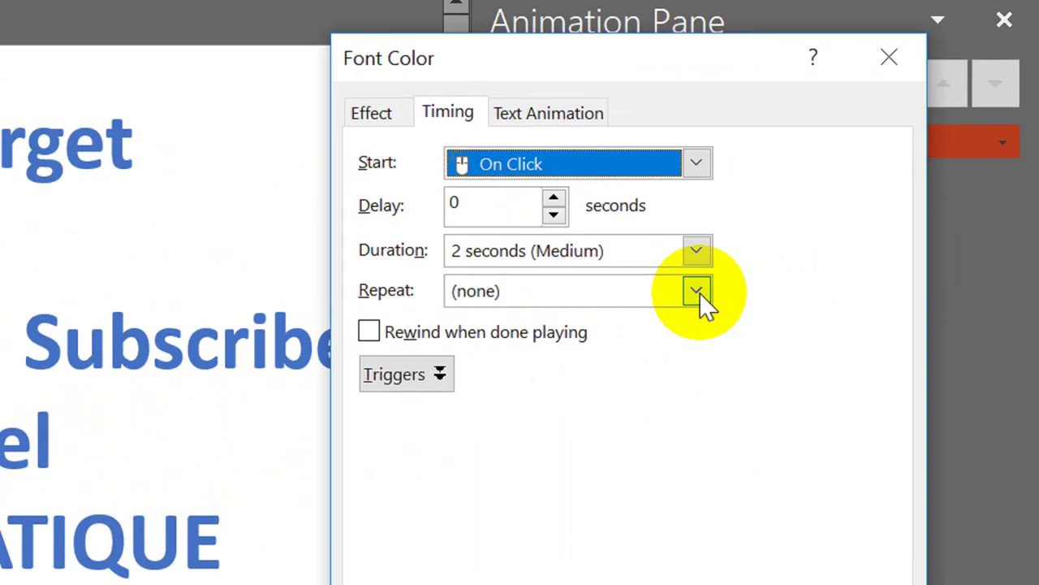
{"action": "left_click", "coordinate": [868, 282]}
{"action": "left_click", "coordinate": [561, 463]}
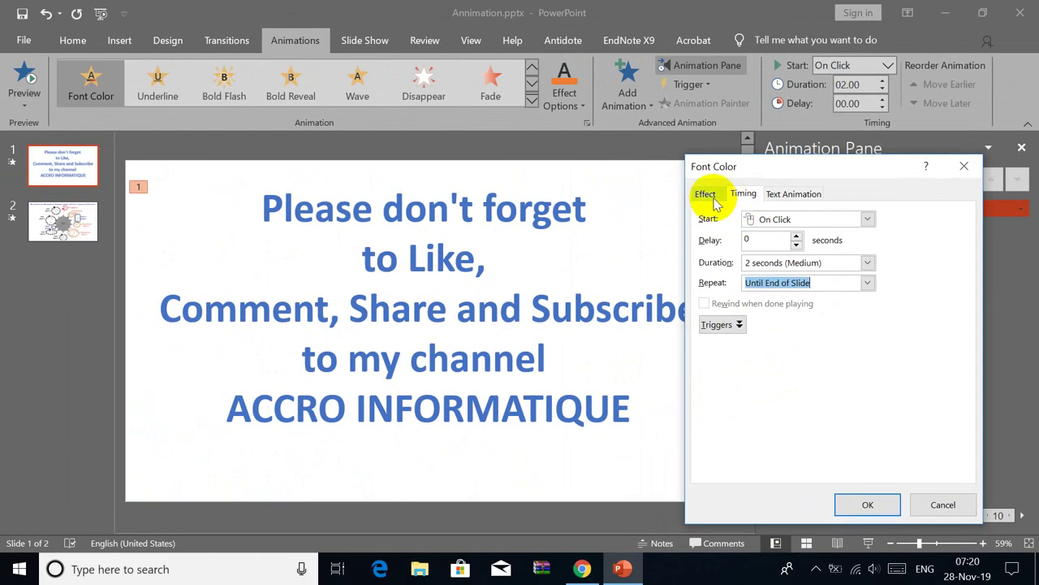
{"action": "left_click", "coordinate": [706, 195]}
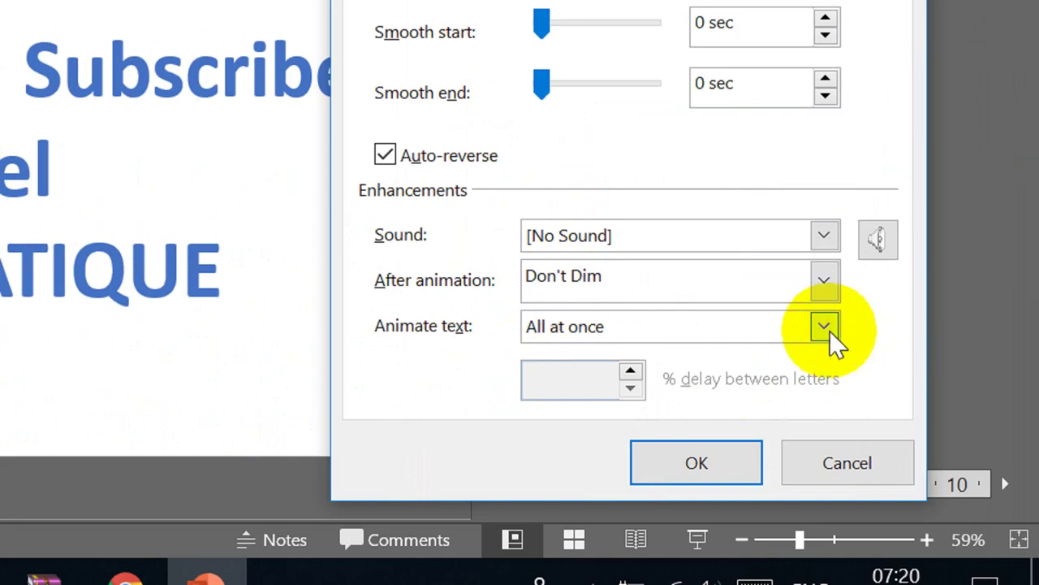
{"action": "left_click", "coordinate": [824, 328]}
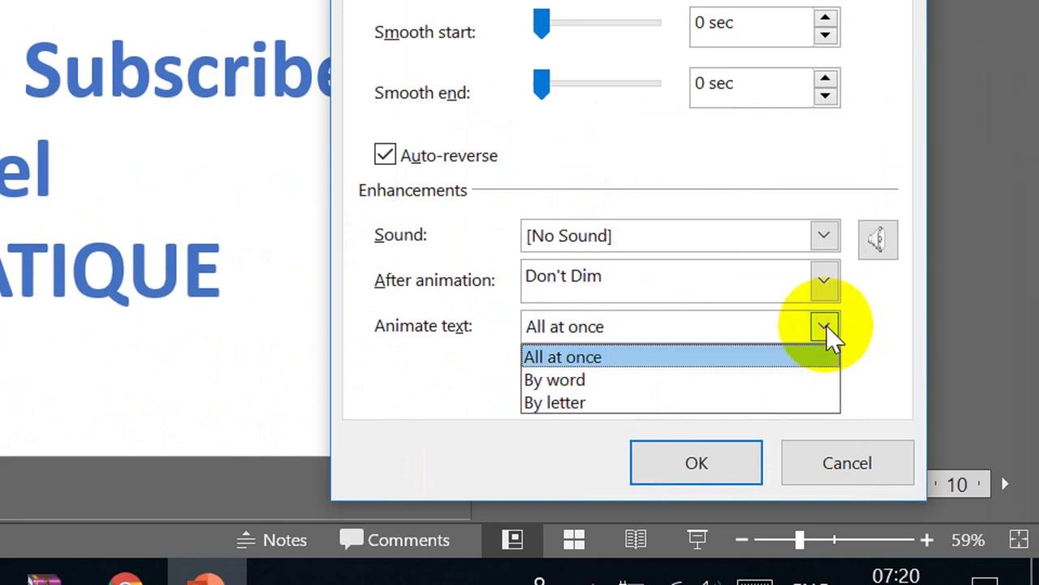
{"action": "left_click", "coordinate": [558, 380]}
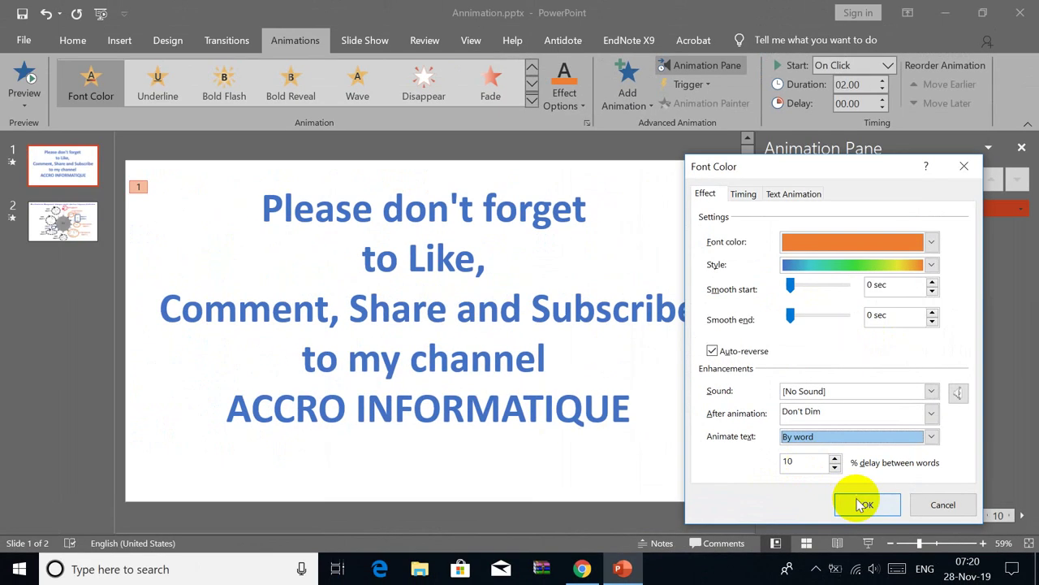
{"action": "left_click", "coordinate": [863, 504]}
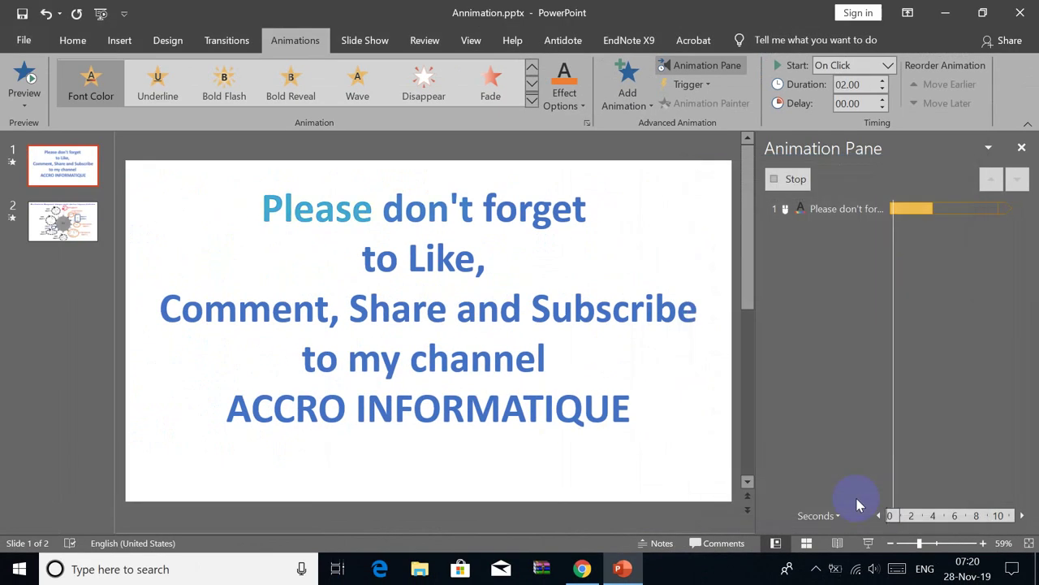
{"action": "left_click", "coordinate": [869, 544]}
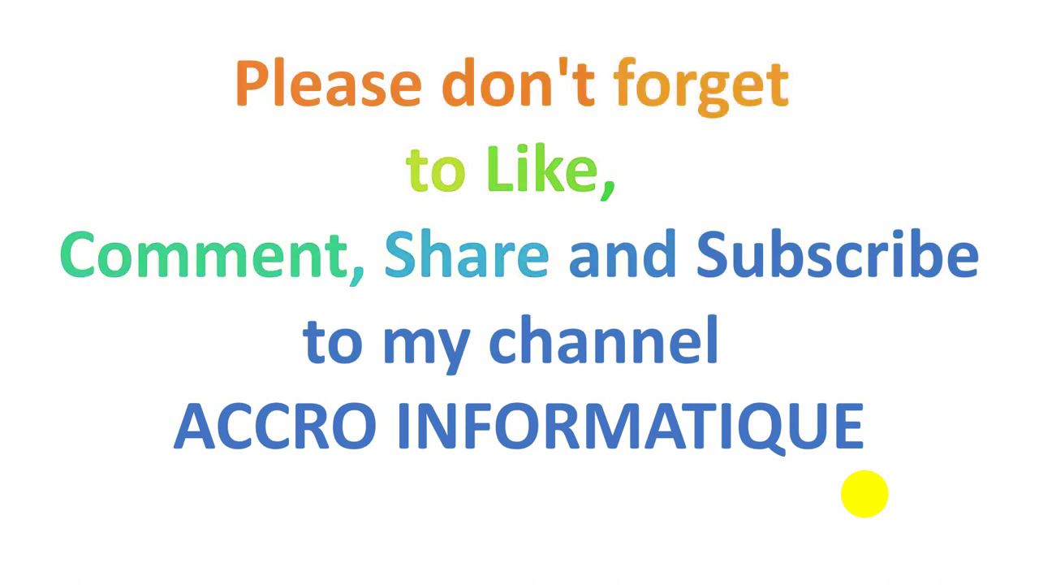
{"action": "key", "text": "Escape"}
Replace the lines from 'Please' to 'channel' with 'Thanks for watching' and start the slide show.
{"action": "left_click", "coordinate": [498, 262]}
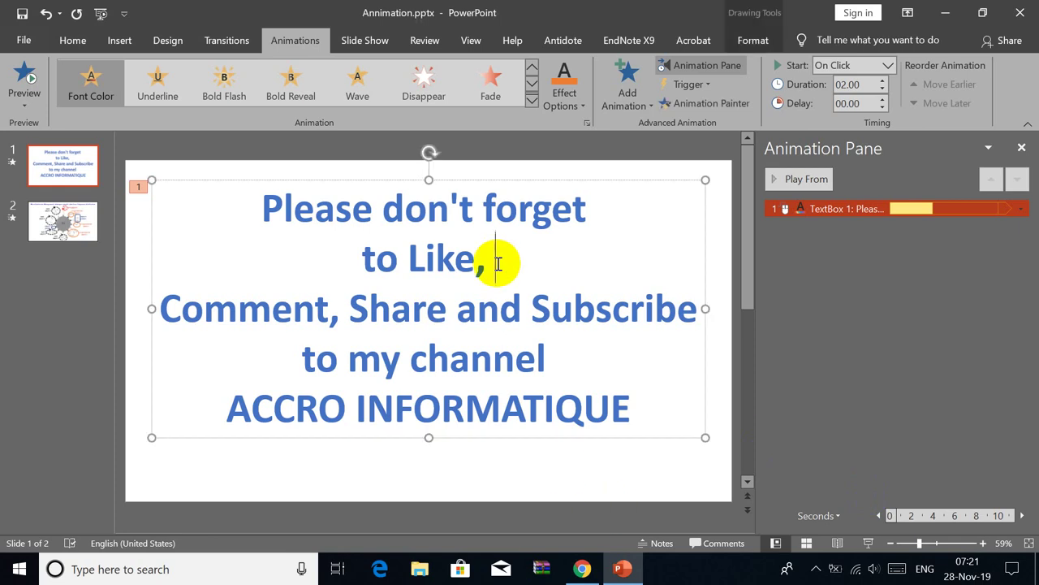
{"action": "left_click_drag", "start_coordinate": [262, 209], "coordinate": [543, 360]}
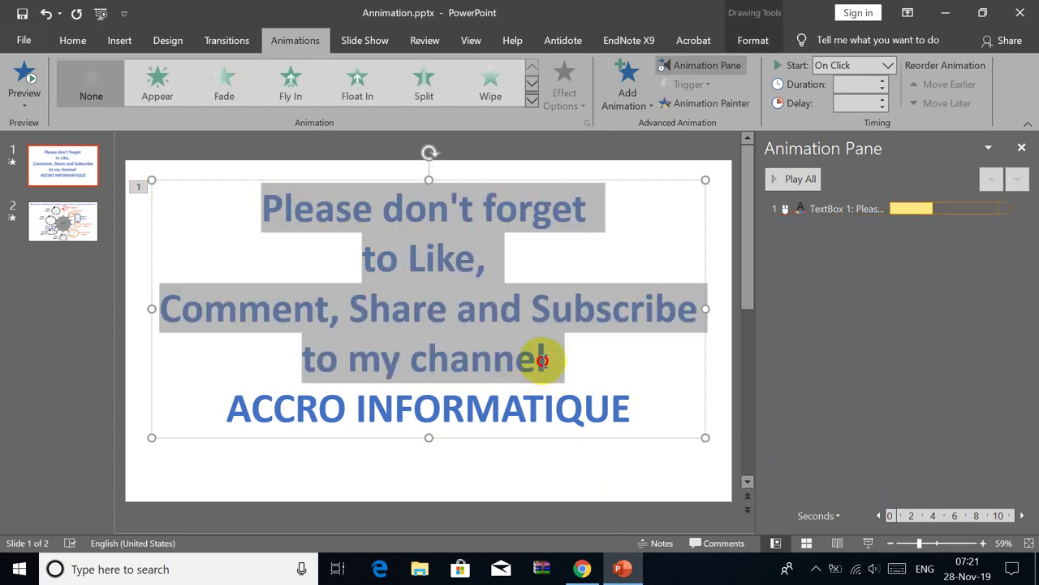
{"action": "type", "text": "Thanks"}
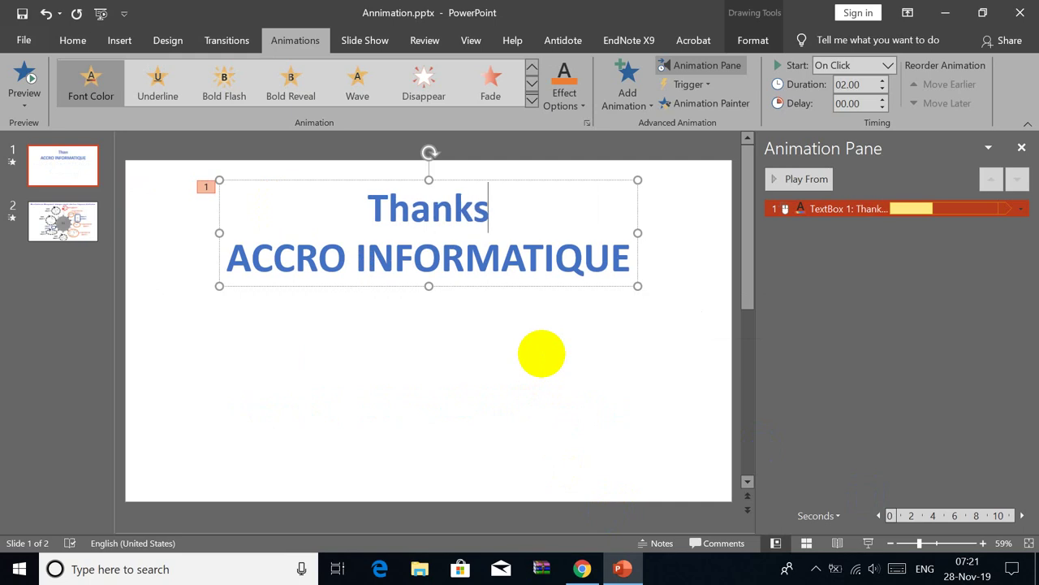
{"action": "type", "text": " for wa"}
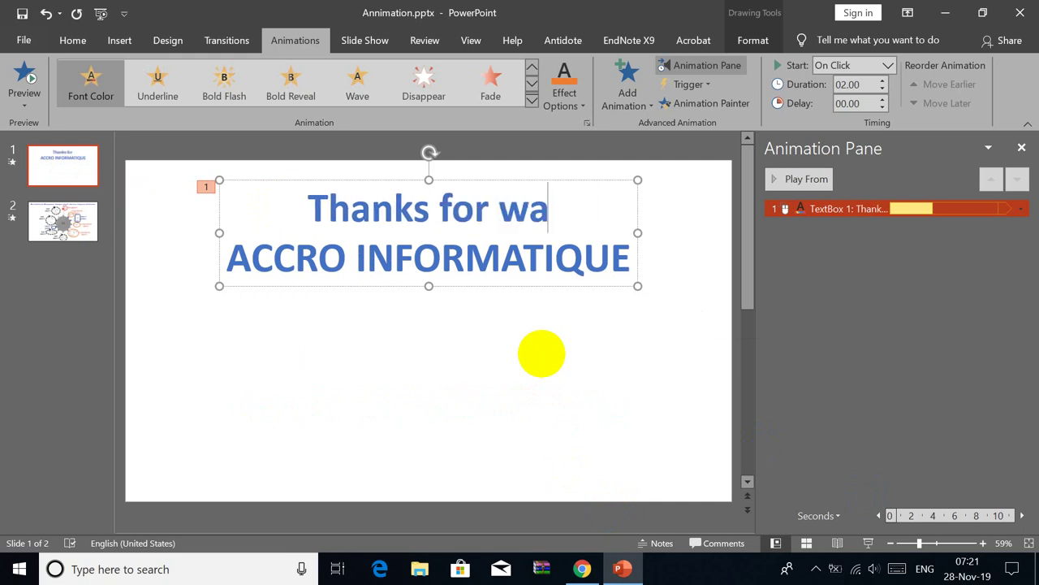
{"action": "type", "text": "tch"}
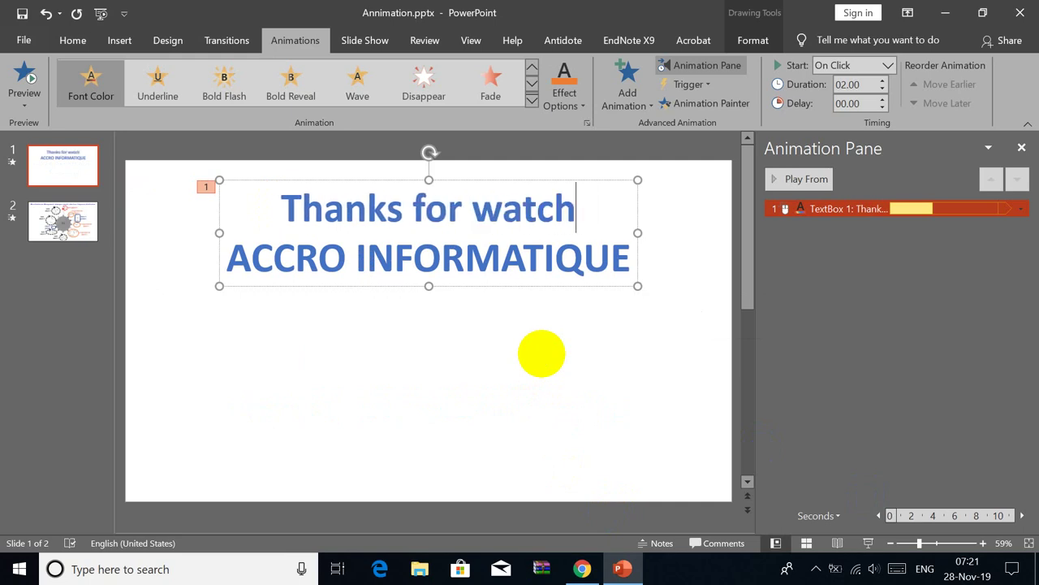
{"action": "type", "text": "ing"}
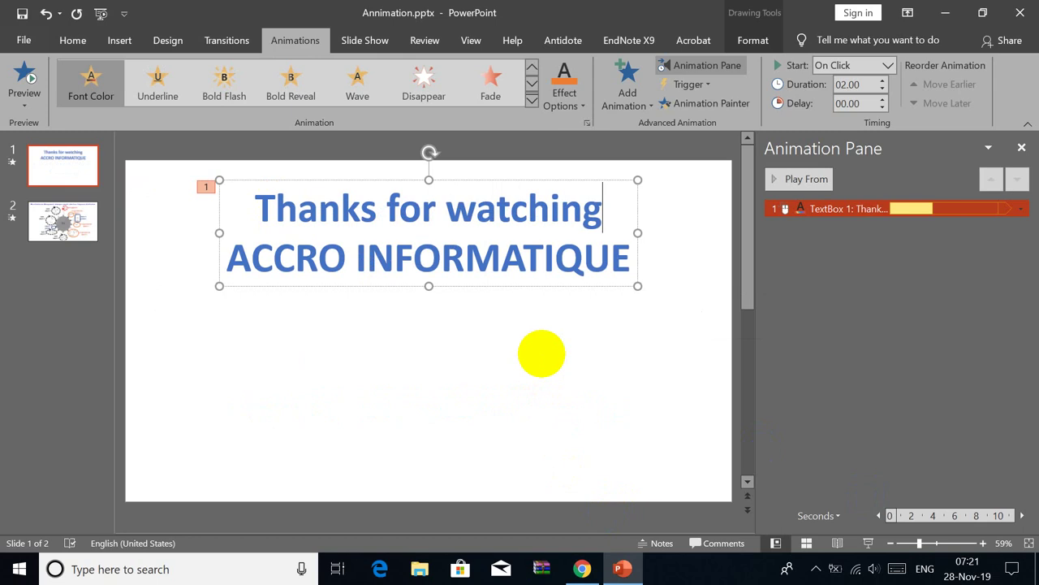
{"action": "left_click", "coordinate": [867, 543]}
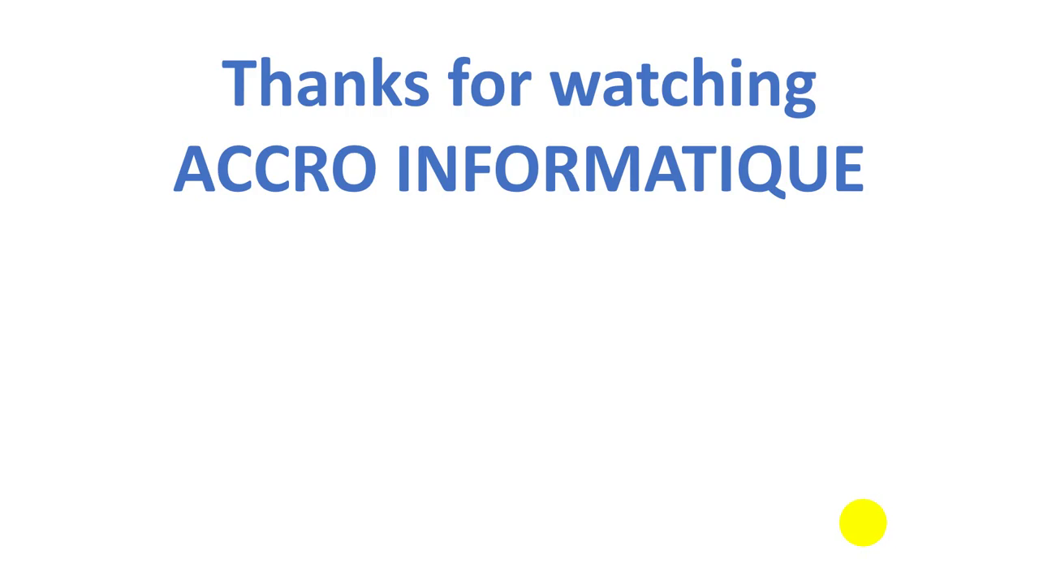